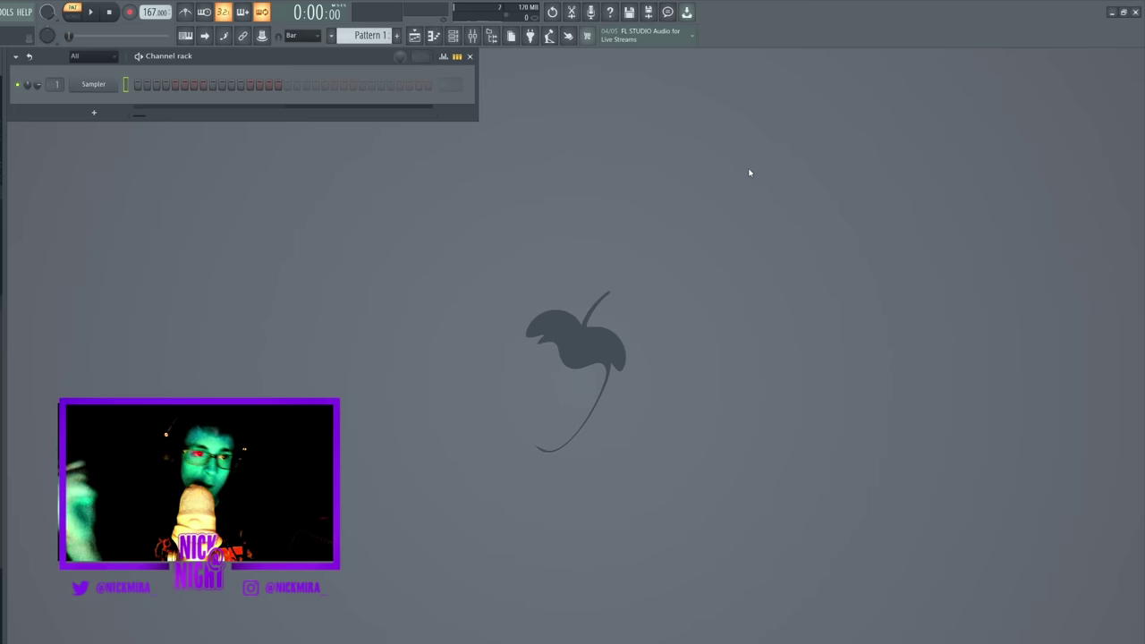
# Show the playlist and add the Piano - Dumpling - C sample as a new channel in the channel rack.
pyautogui.press('F5')
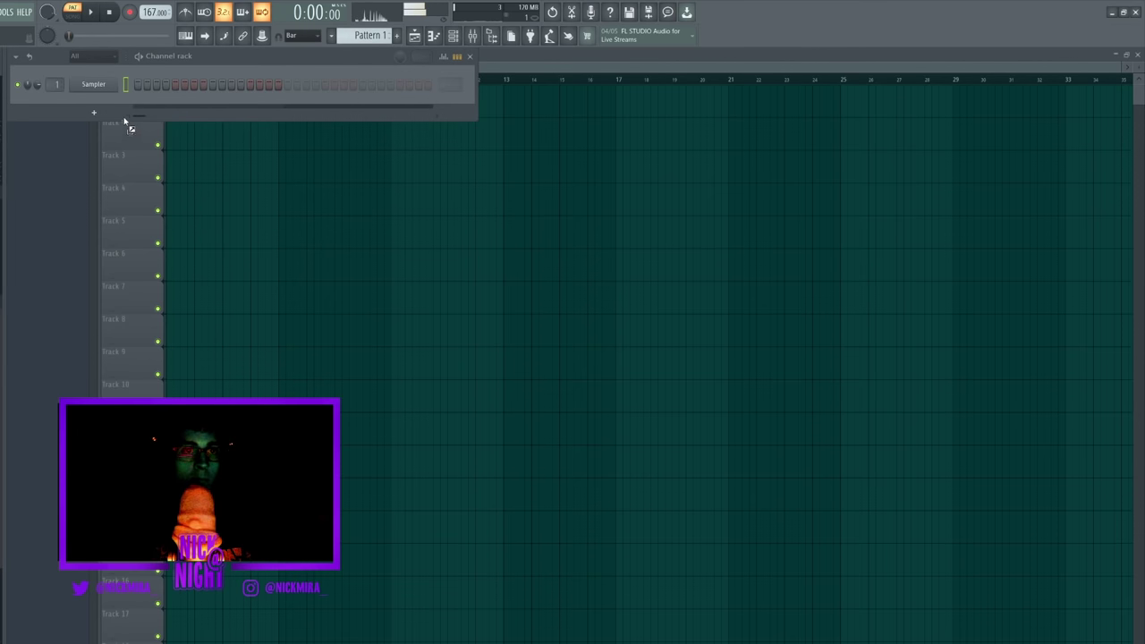
pyautogui.moveTo(95, 106); pyautogui.dragTo(96, 105)
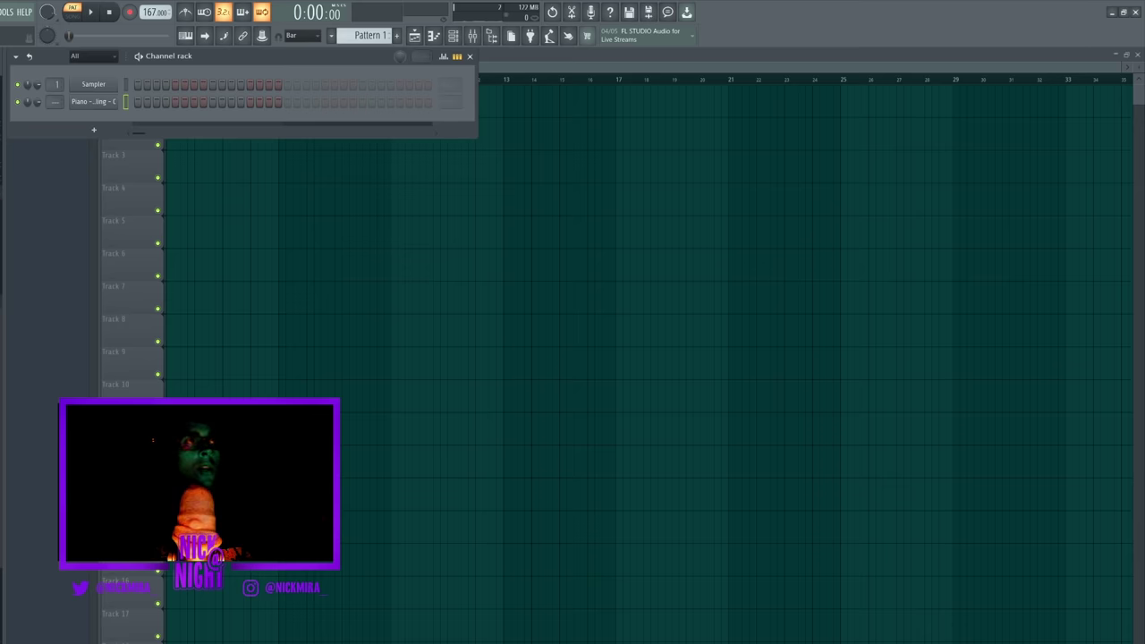
# Turn on the volume envelope for the Piano - Dumpling - C channel and check its sample settings.
pyautogui.click(107, 102)
pyautogui.click(95, 151)
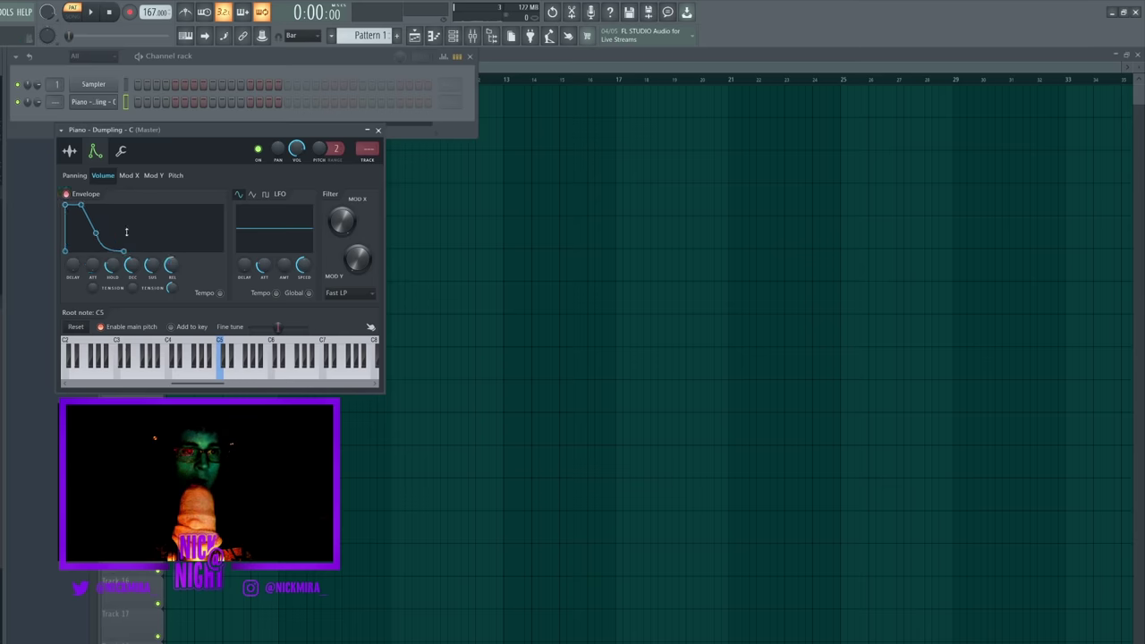
pyautogui.click(71, 149)
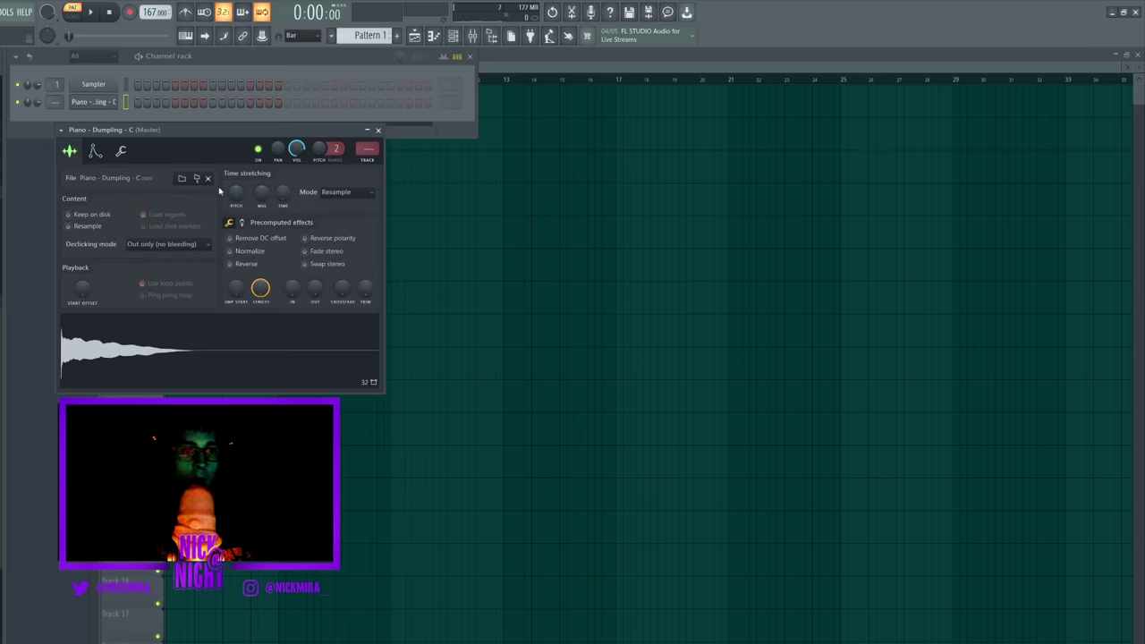
pyautogui.click(379, 131)
# Open the piano roll for the Piano - Dumpling - C channel.
pyautogui.rightClick(112, 102)
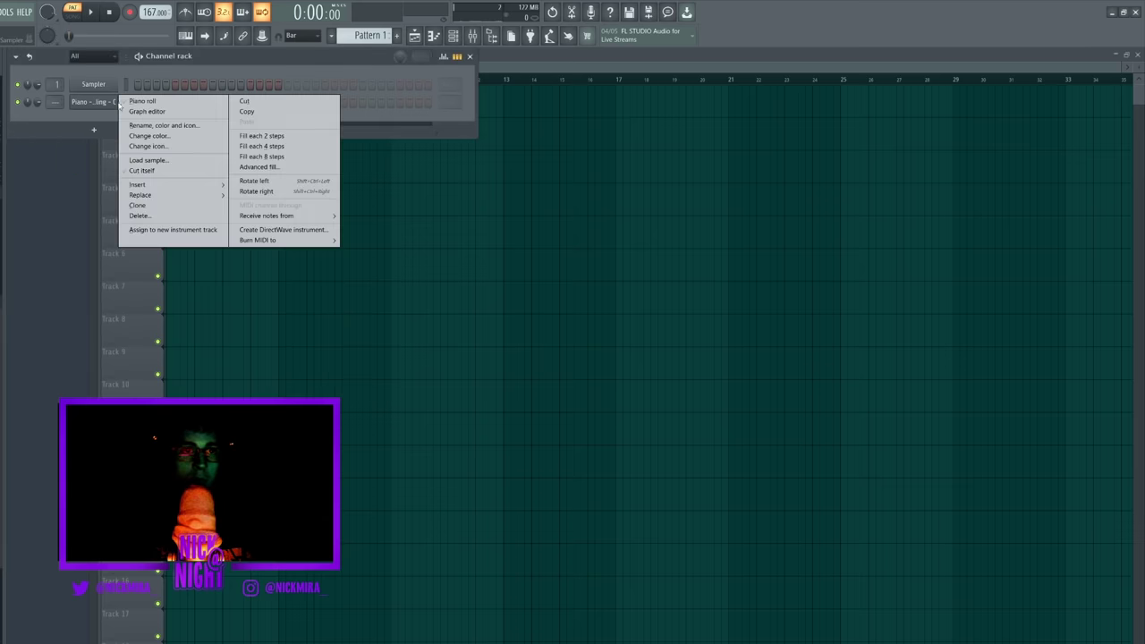
pyautogui.click(143, 100)
pyautogui.scroll(2, 107, 194)
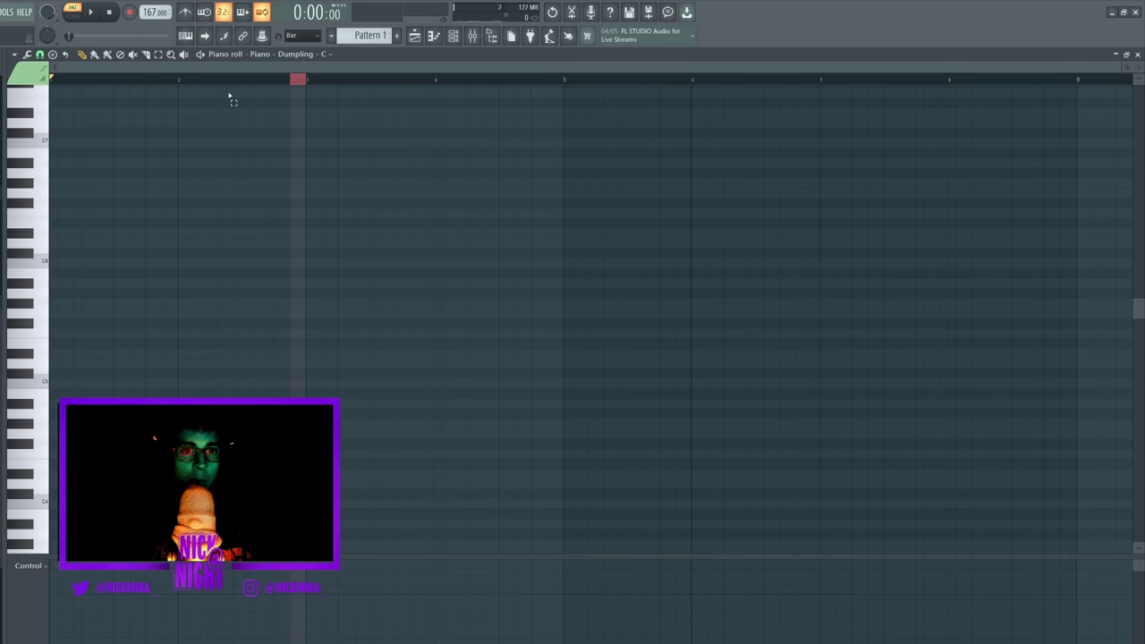
pyautogui.hotkey('ctrl', 'a')
pyautogui.moveTo(312, 84); pyautogui.dragTo(575, 107)
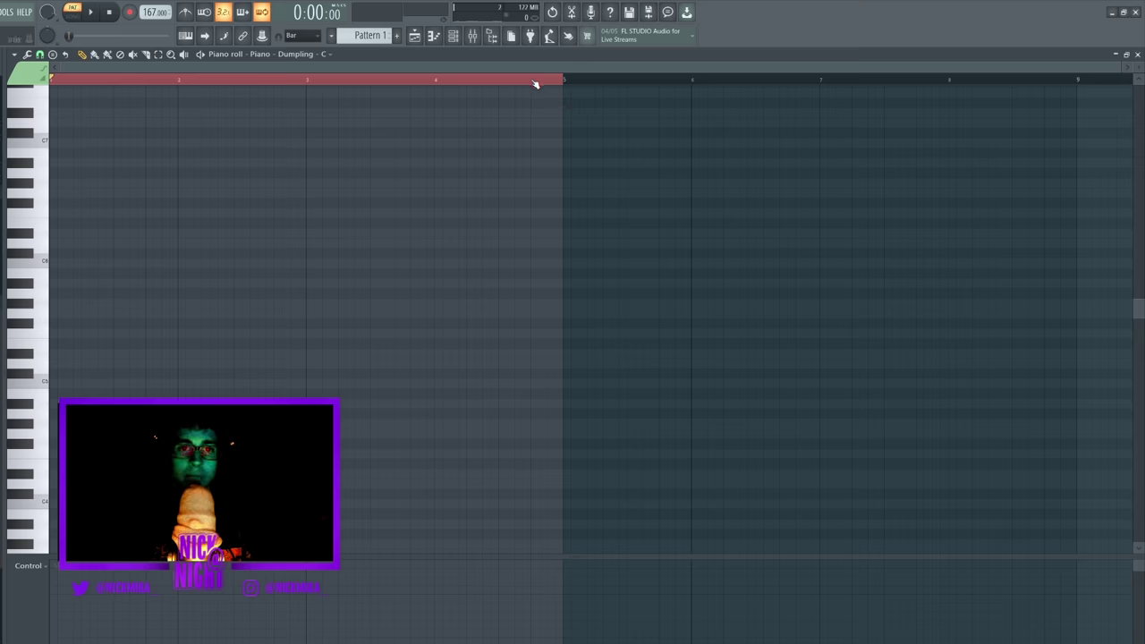
pyautogui.keyDown('ctrl'); pyautogui.click(563, 81); pyautogui.keyUp('ctrl')
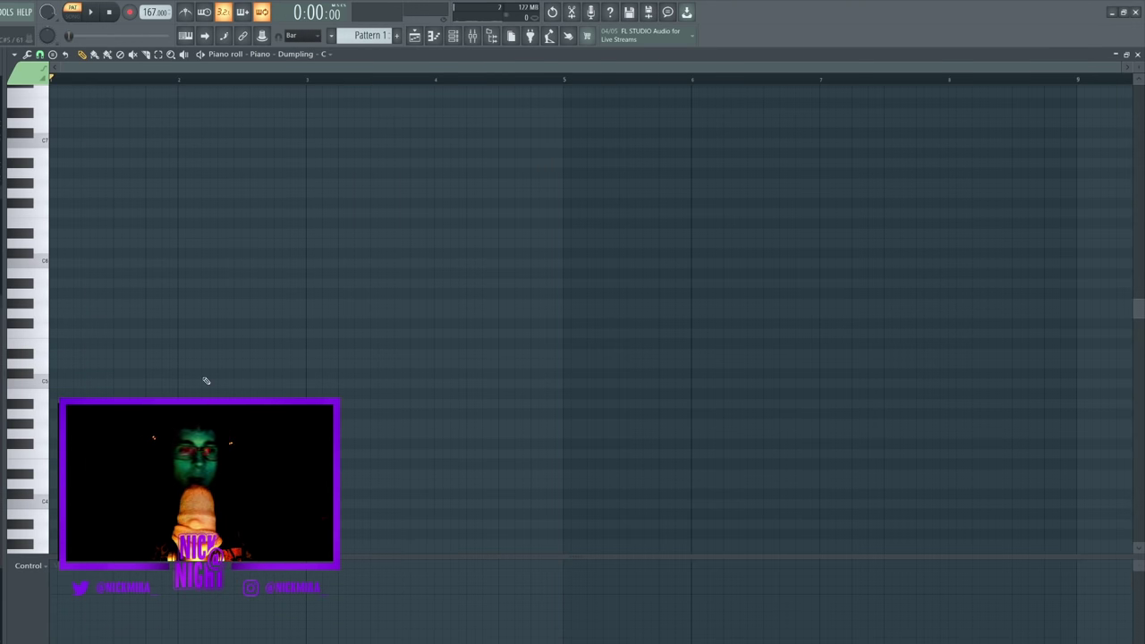
# Enter a one-bar C#6 note at the start of bar 1, transpose it down an octave to C#5 and audition it.
pyautogui.click(24, 254)
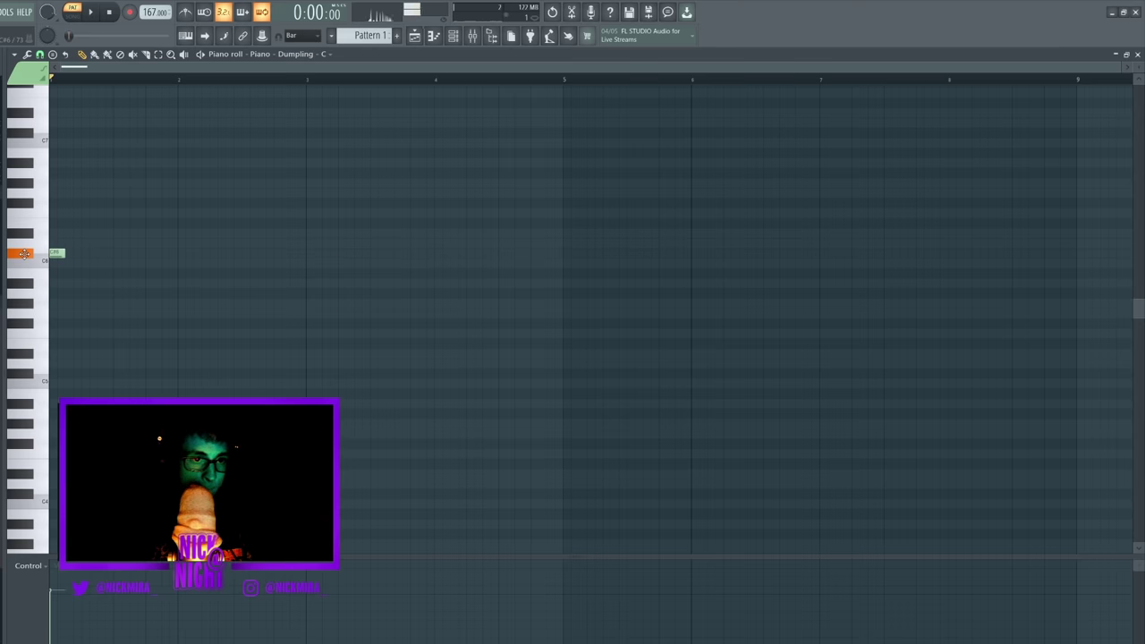
pyautogui.moveTo(69, 253); pyautogui.dragTo(183, 251)
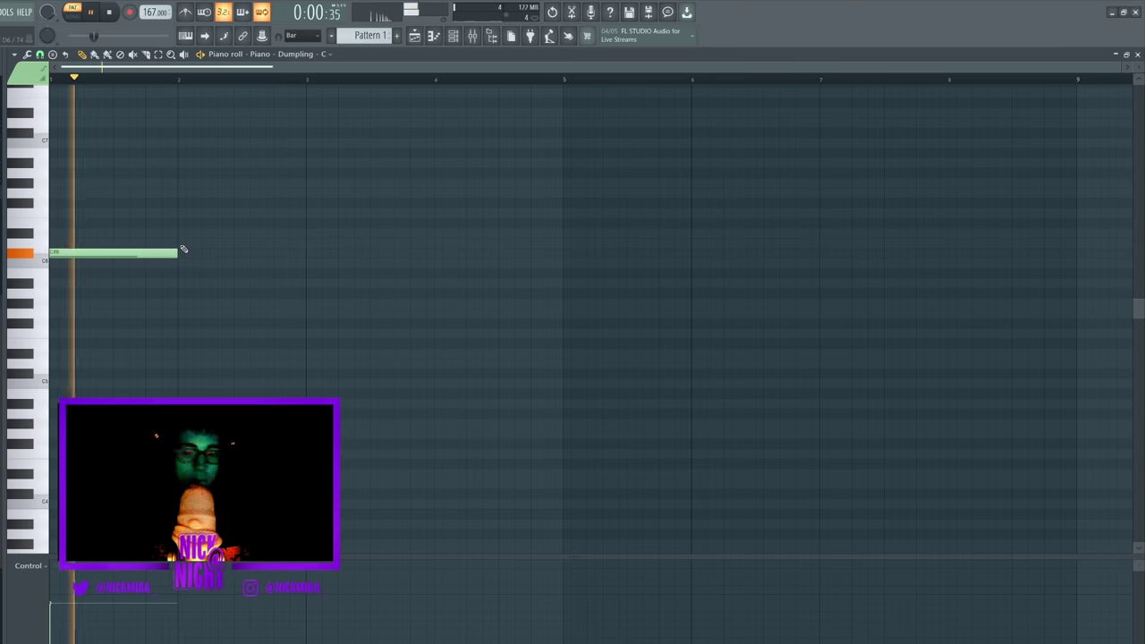
pyautogui.scroll(-1, 197, 237)
pyautogui.hotkey('ctrl', 'Down')
pyautogui.press('space')
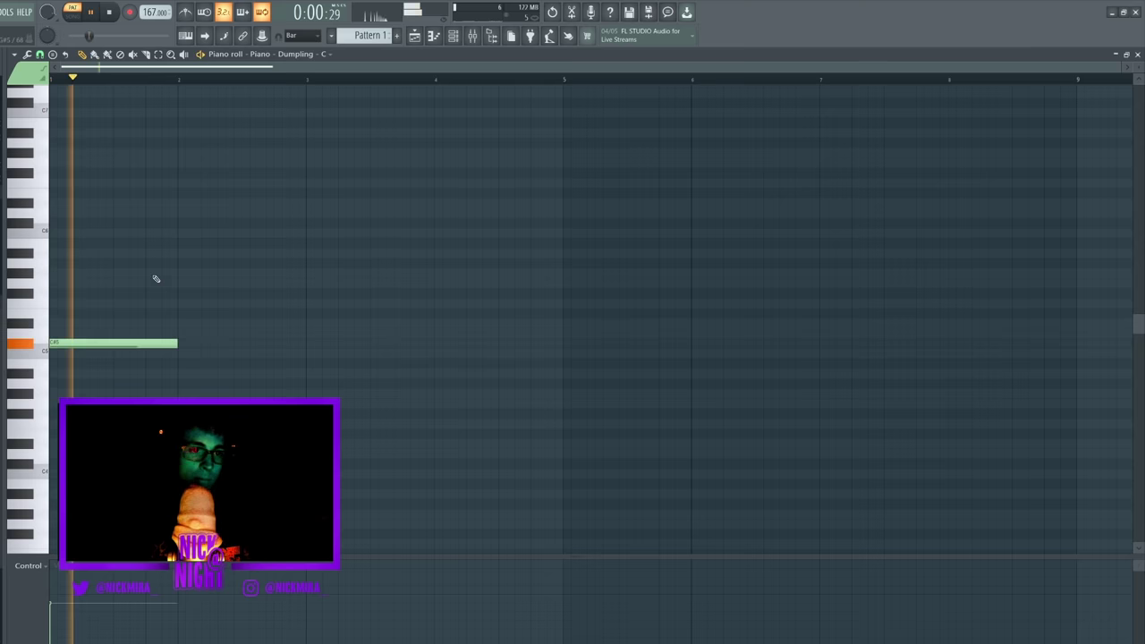
pyautogui.scroll(1, 159, 295)
pyautogui.press('space')
# Shorten the C#5 note to one beat and add overlapping or following one-beat A4, E5, G#5 and D#5 notes, auditioning the phrase.
pyautogui.moveTo(166, 313); pyautogui.dragTo(82, 322)
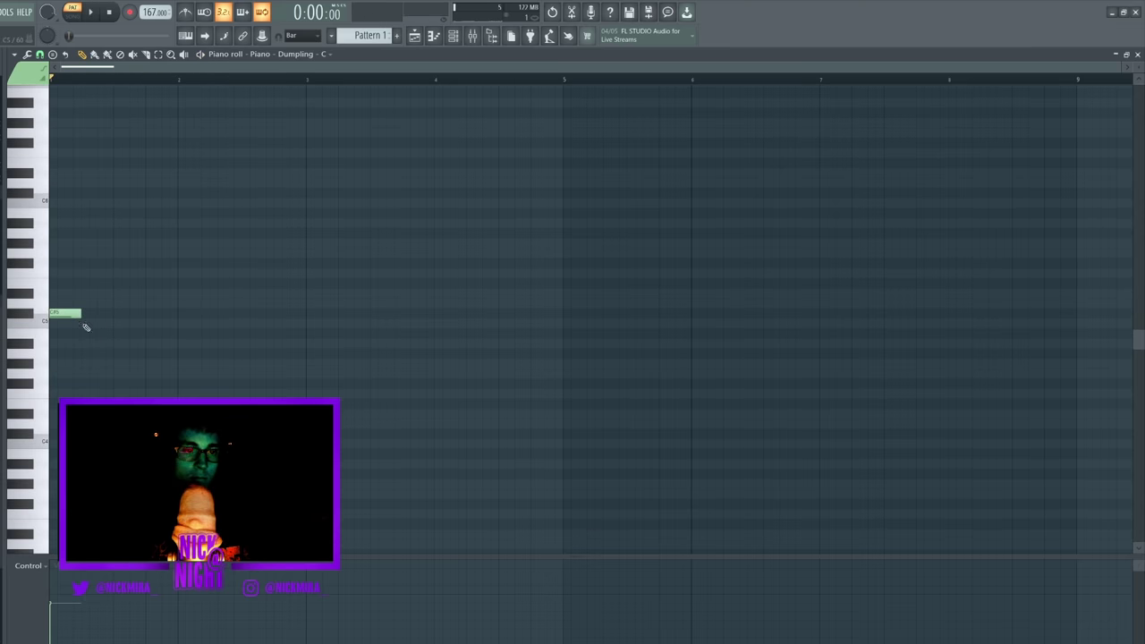
pyautogui.click(66, 353)
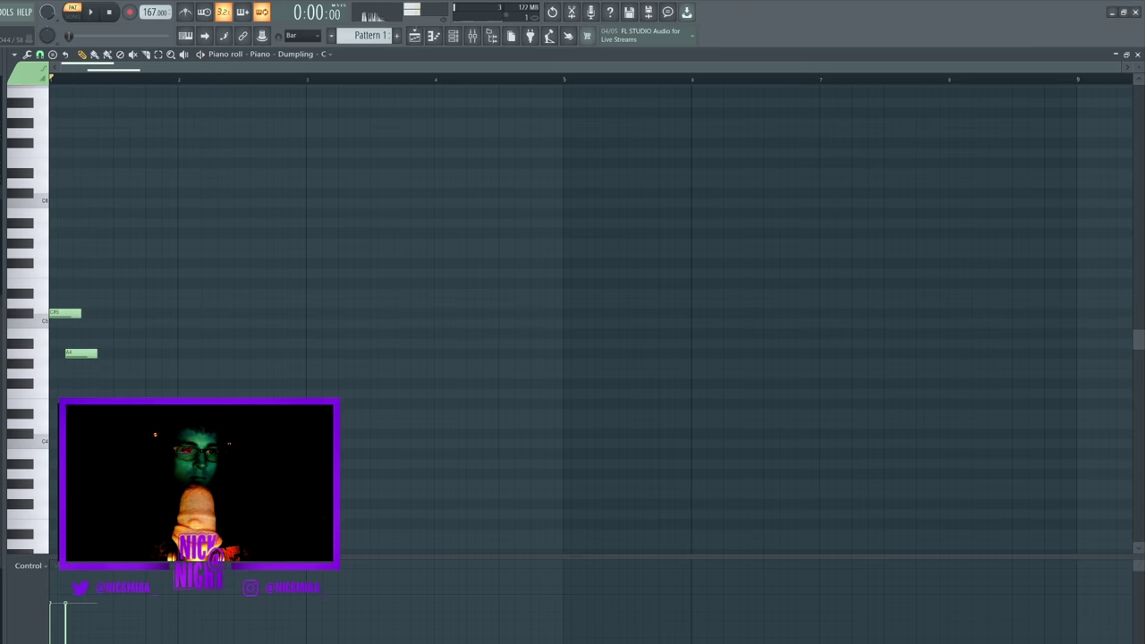
pyautogui.press('space')
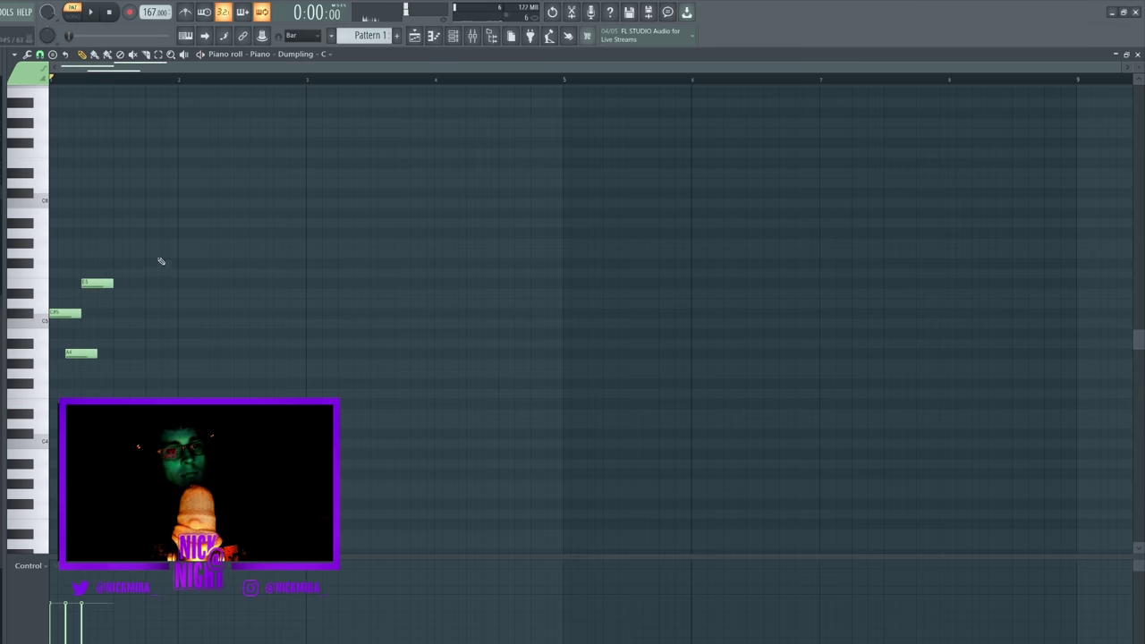
pyautogui.moveTo(150, 254); pyautogui.dragTo(152, 242)
pyautogui.press('space')
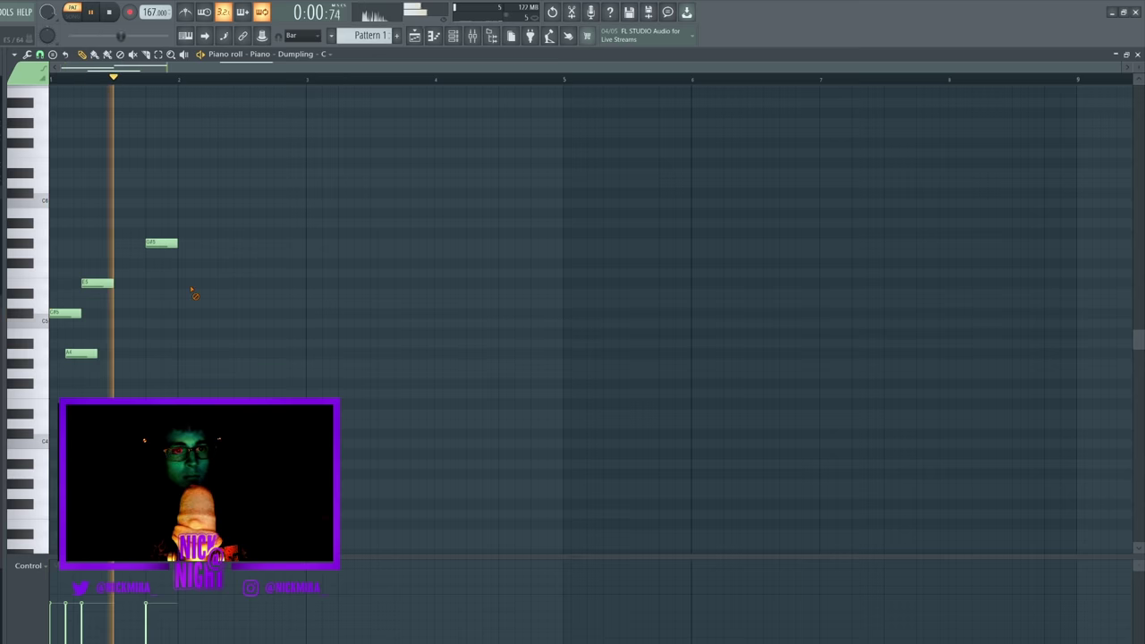
pyautogui.press('space')
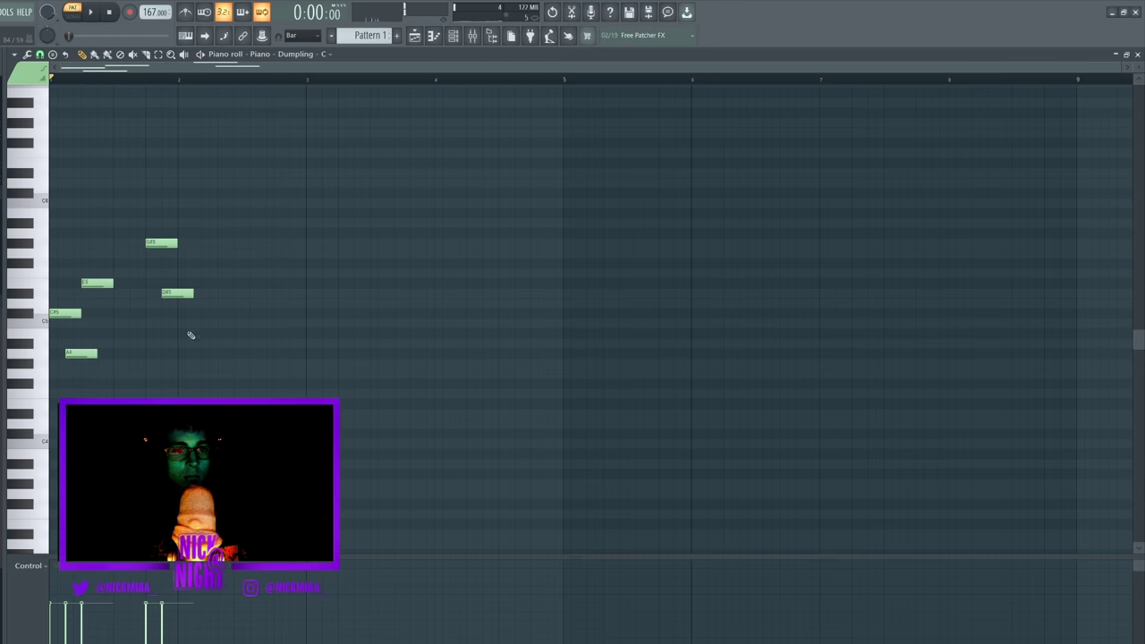
# Complete the two-bar phrase with a one-beat B4 at the start of bar 2 and a two-beat G#4 at its end.
pyautogui.moveTo(187, 330); pyautogui.dragTo(180, 330)
pyautogui.click(257, 364)
pyautogui.press('space')
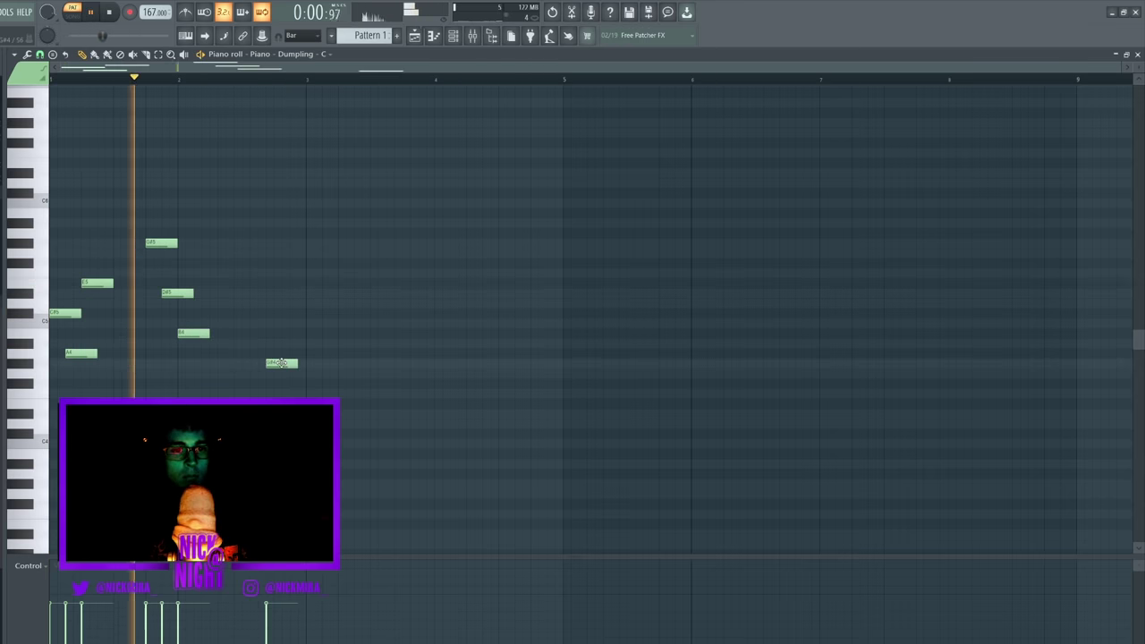
pyautogui.moveTo(259, 363); pyautogui.dragTo(302, 357)
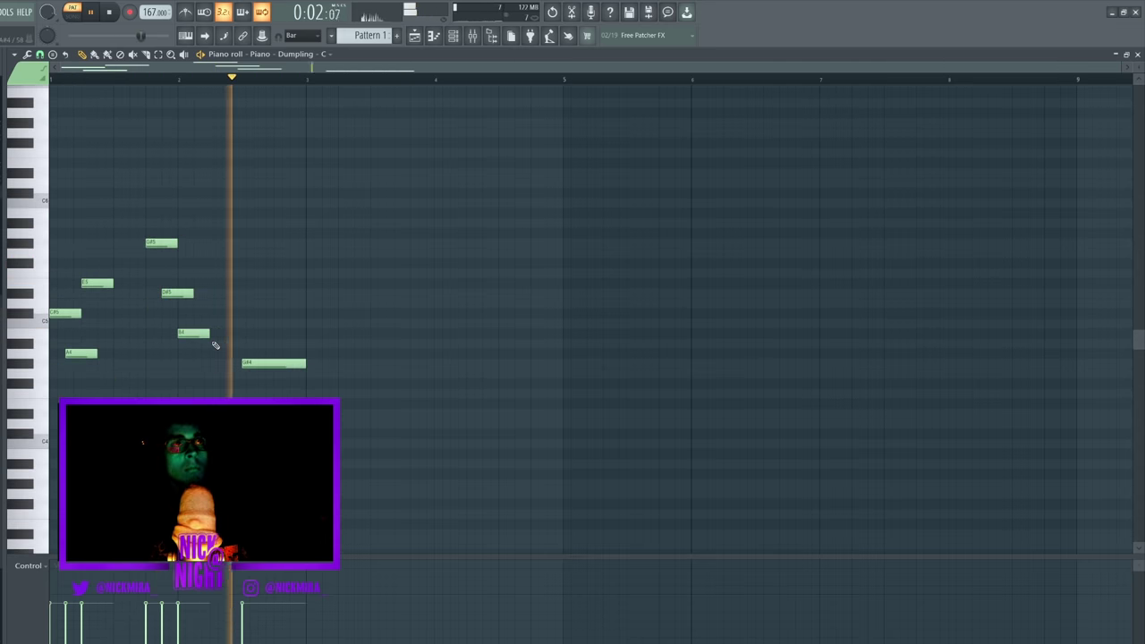
# Duplicate the two-bar melody into bars 3 and 4, and add a one-beat B5 on beat 3 of bars 1 and 3.
pyautogui.hotkey('ctrl', 'b')
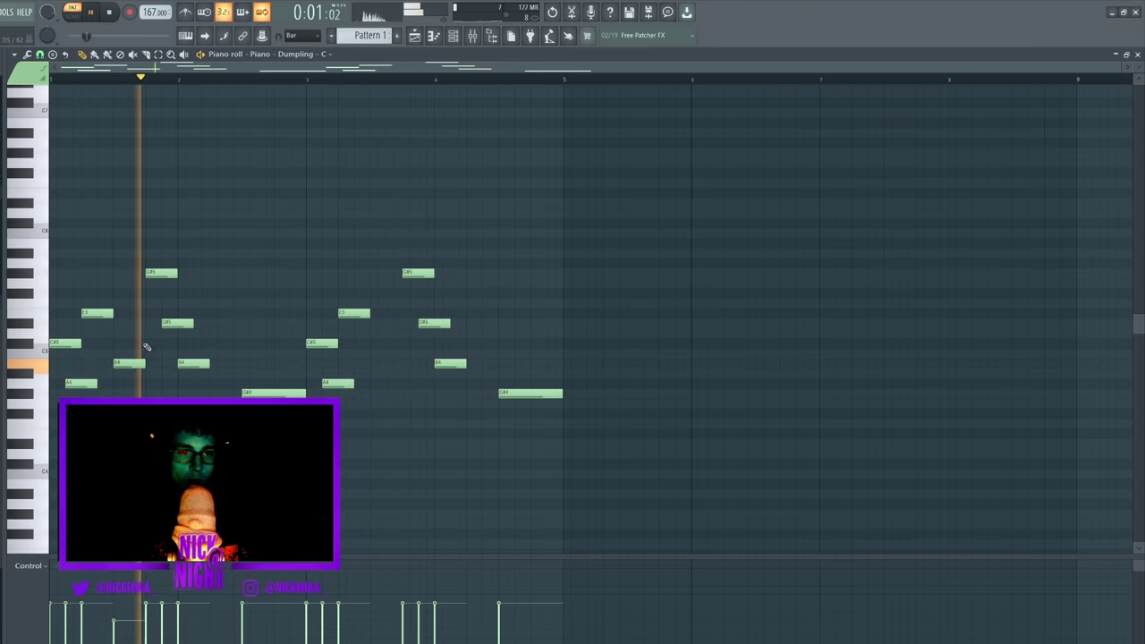
pyautogui.moveTo(146, 348); pyautogui.dragTo(117, 395)
pyautogui.hotkey('ctrl', 'Up')
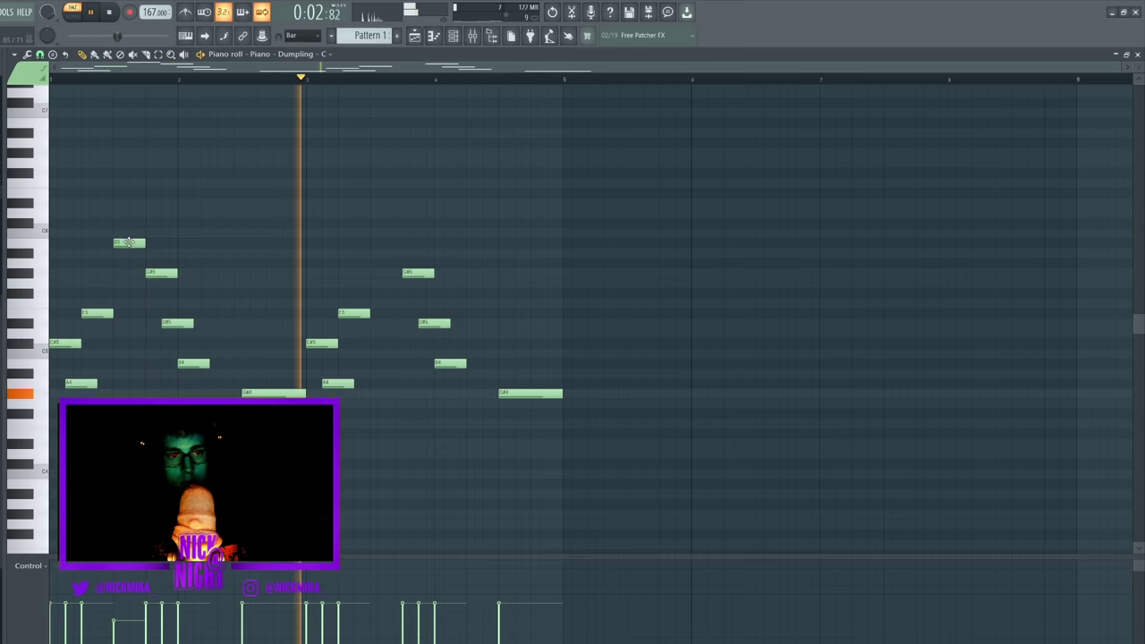
pyautogui.click(329, 243)
pyautogui.moveTo(331, 243); pyautogui.dragTo(387, 240)
# Rework the melody's ending with A5 on beat 4 of bar 3, and G#5, F#5 and G#5 on beats 1, 3 and 4 of bar 4.
pyautogui.press('space')
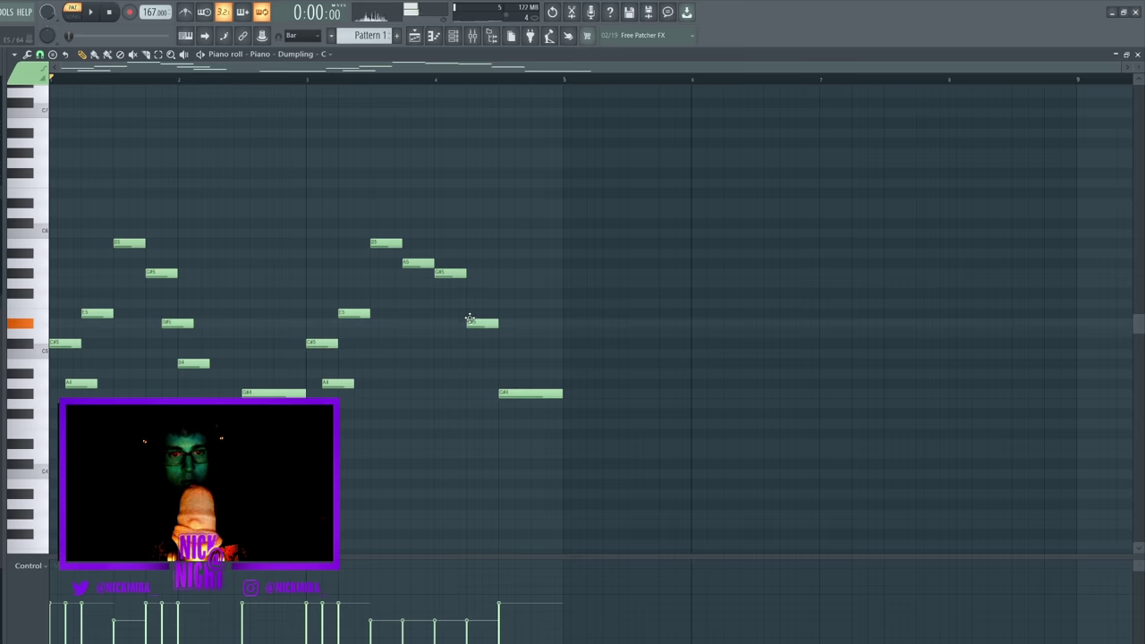
pyautogui.moveTo(470, 318); pyautogui.dragTo(538, 275)
pyautogui.press('space')
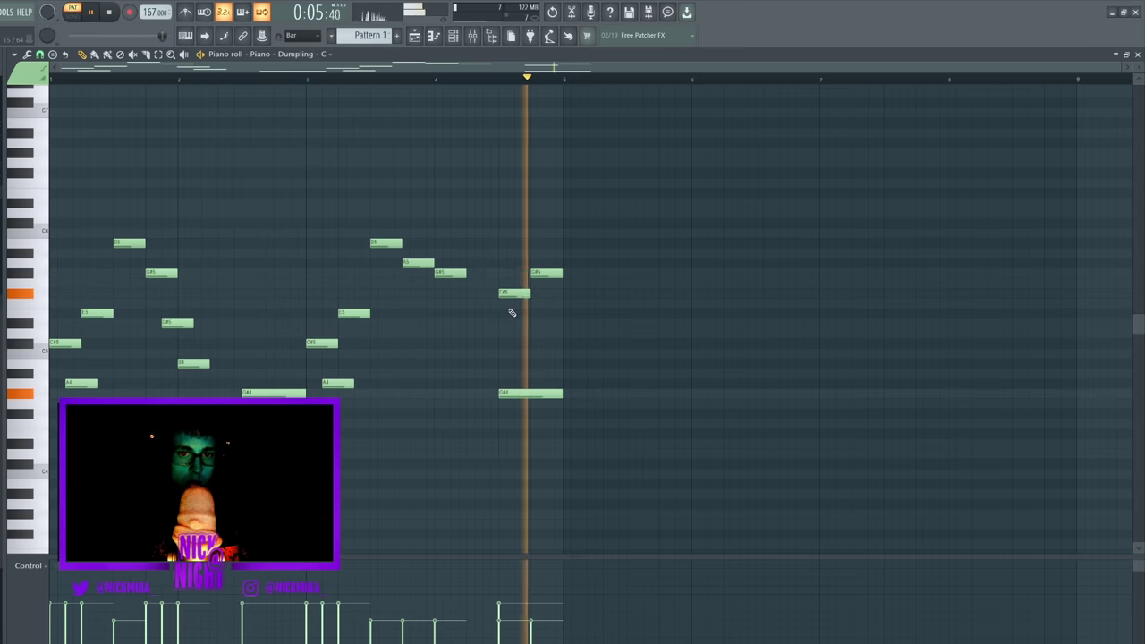
# Try the whole melody one octave higher during playback, and transpose it back down an octave.
pyautogui.scroll(-1, 171, 378)
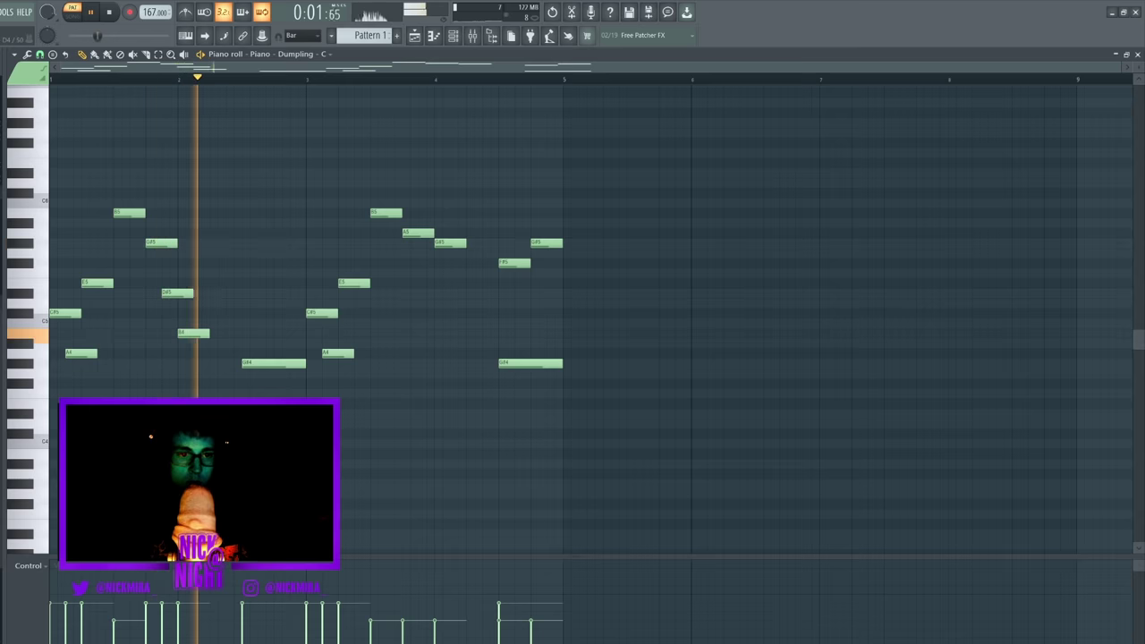
pyautogui.scroll(-4, 171, 379)
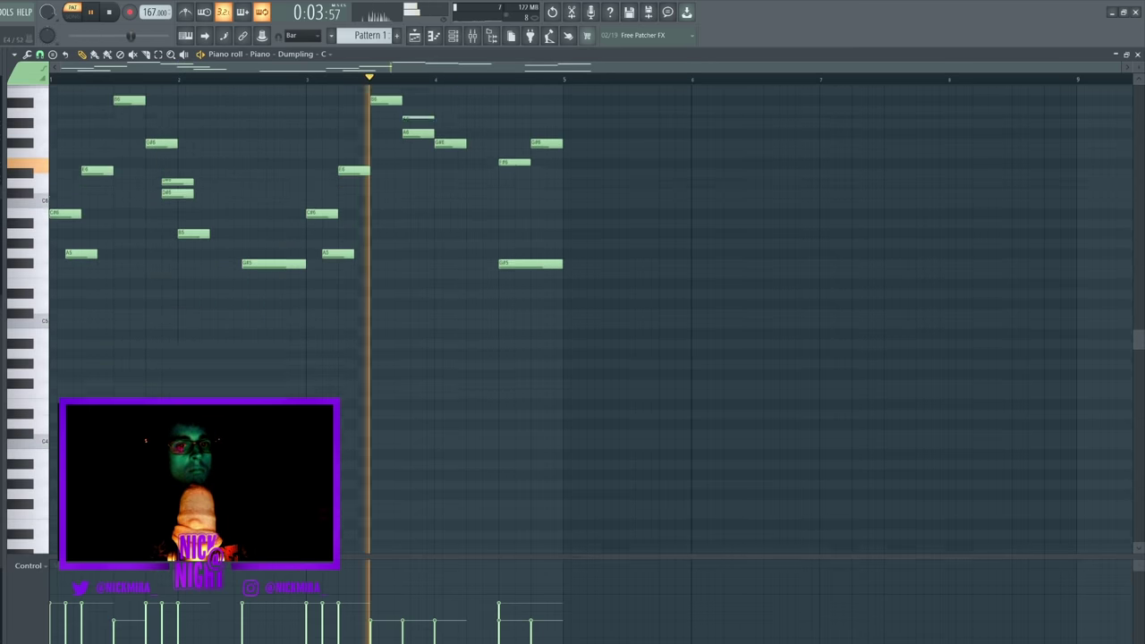
pyautogui.scroll(2, 98, 363)
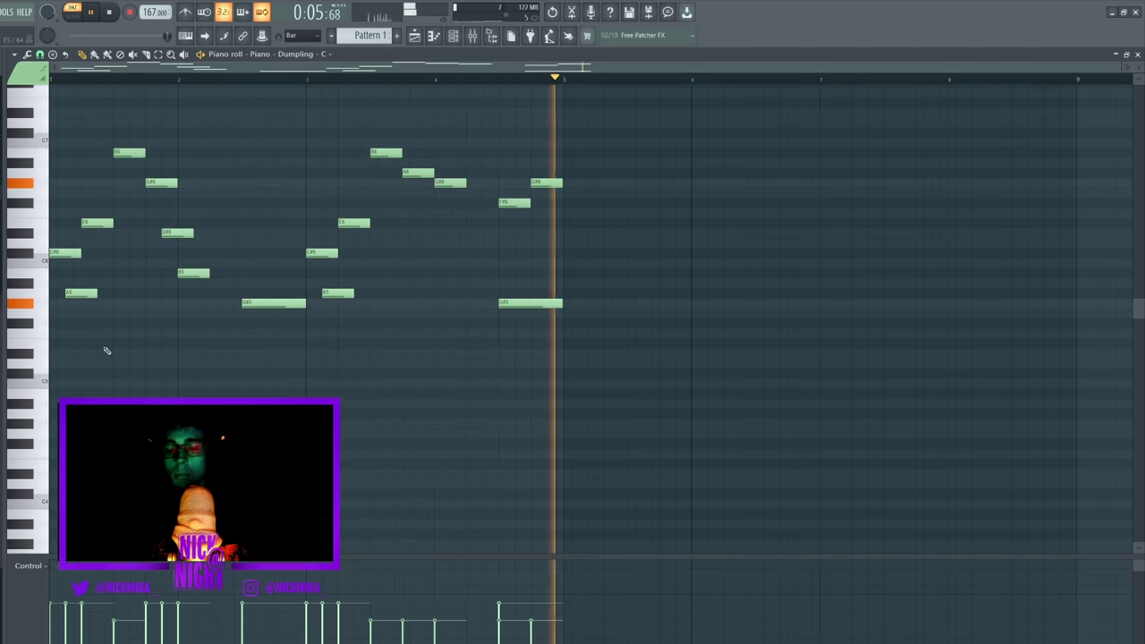
pyautogui.press('space')
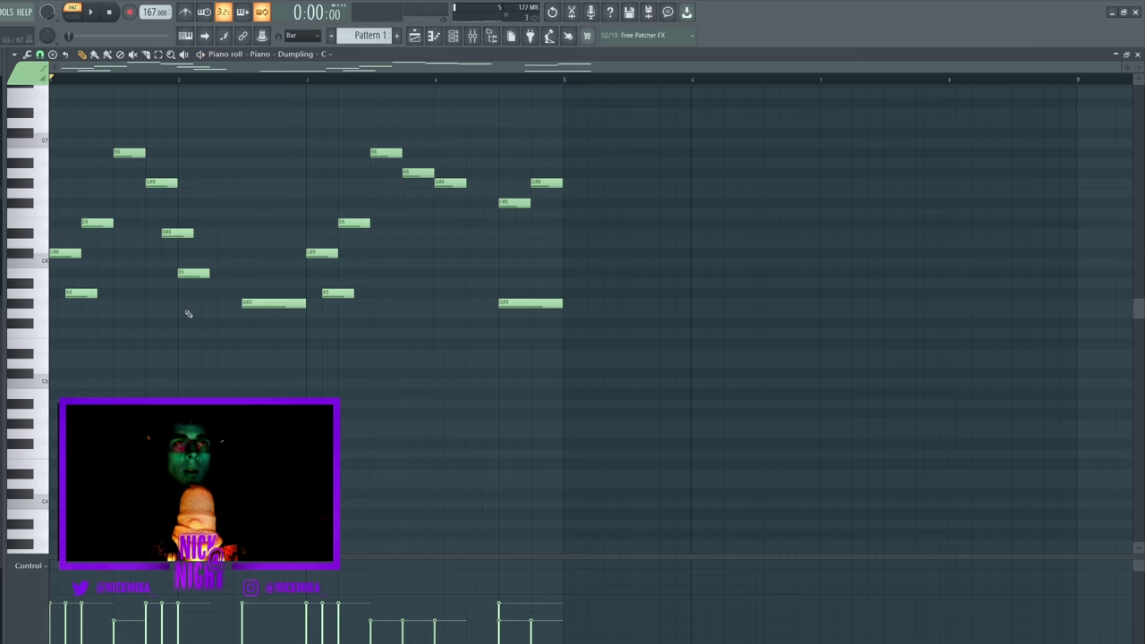
pyautogui.hotkey('ctrl', 'Down')
pyautogui.press('space')
pyautogui.scroll(-1, 208, 281)
pyautogui.press('space')
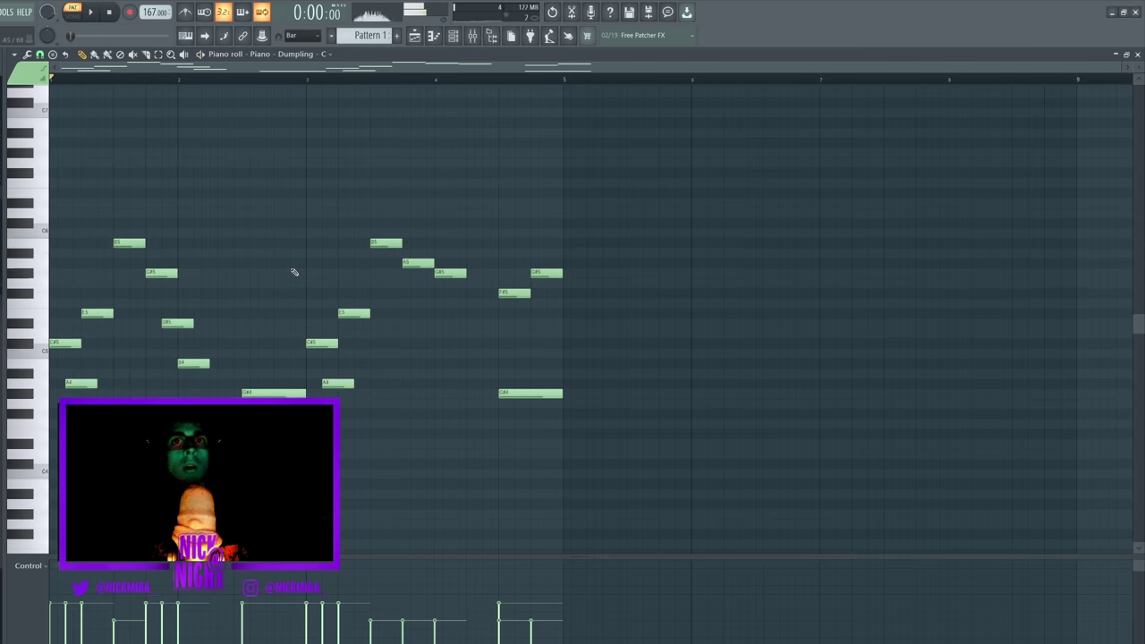
# Try a low C#4 under the start of bar 1, replace it with A3, add E4 above and audition the notes.
pyautogui.scroll(-1, 292, 271)
pyautogui.moveTo(54, 462)
pyautogui.mouseDown()
pyautogui.moveTo(54, 482)
pyautogui.moveTo(54, 425)
pyautogui.mouseUp()
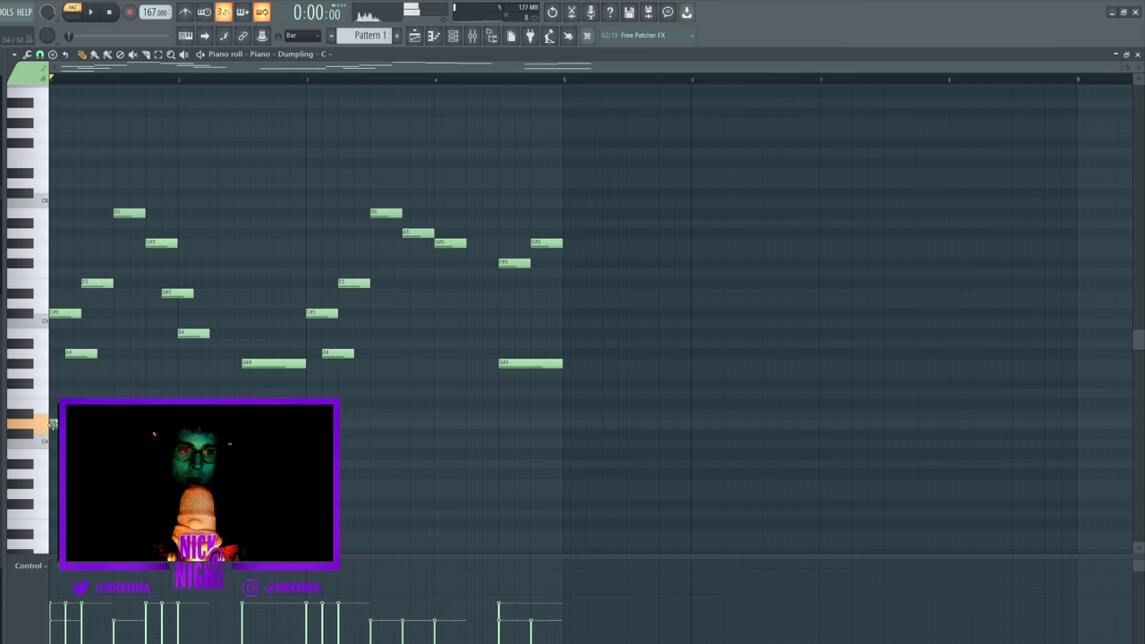
pyautogui.click(51, 433)
pyautogui.press('space')
pyautogui.press('space')
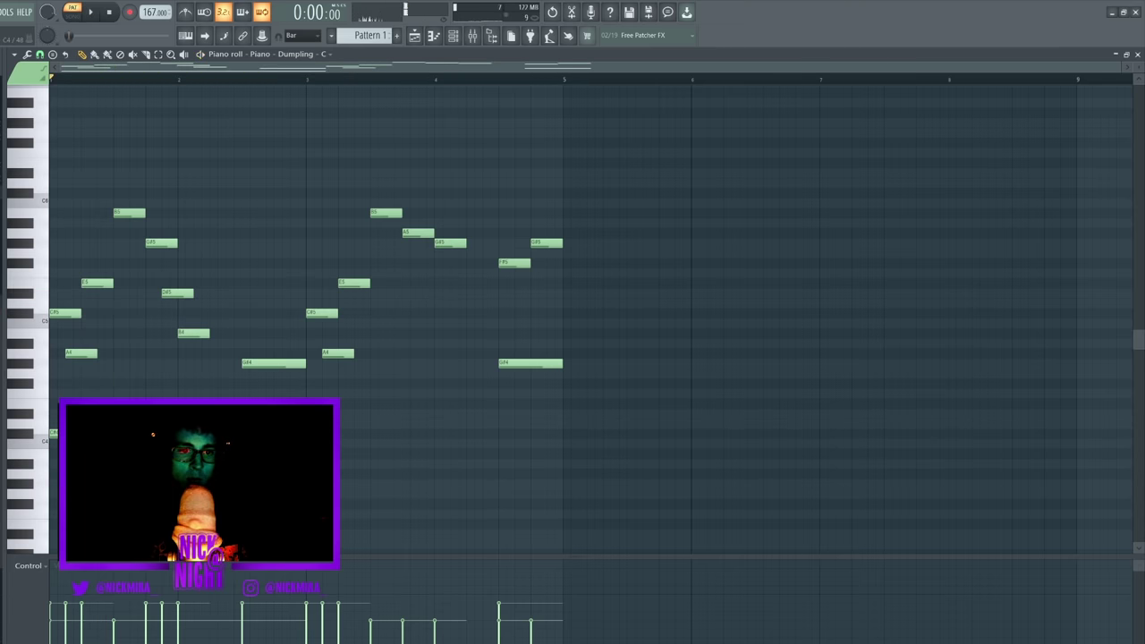
pyautogui.press('space')
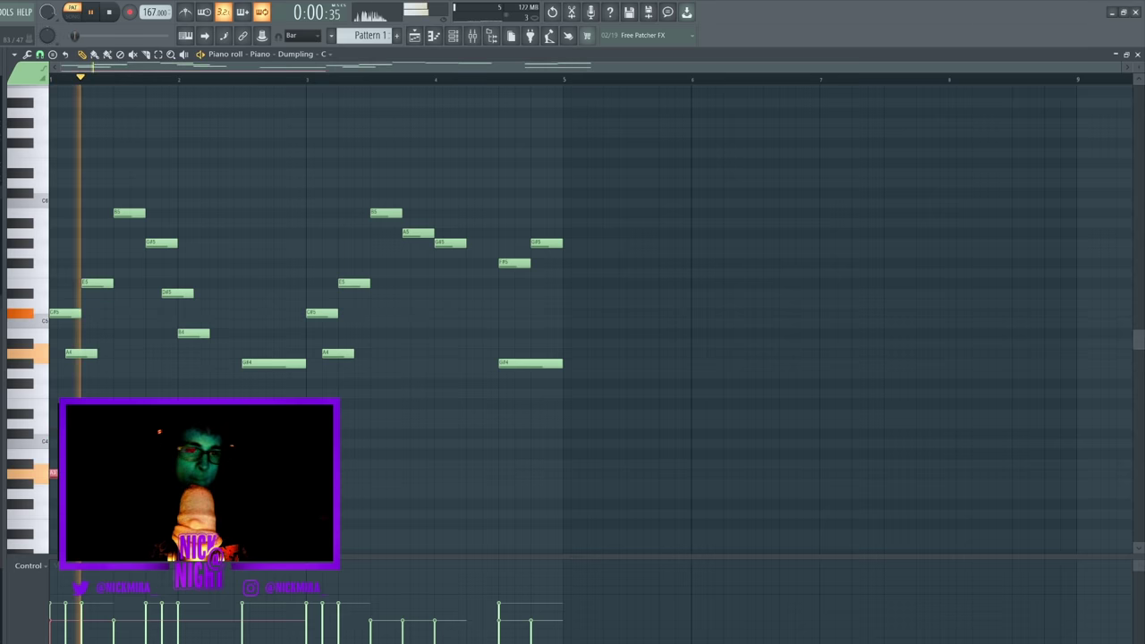
pyautogui.press('space')
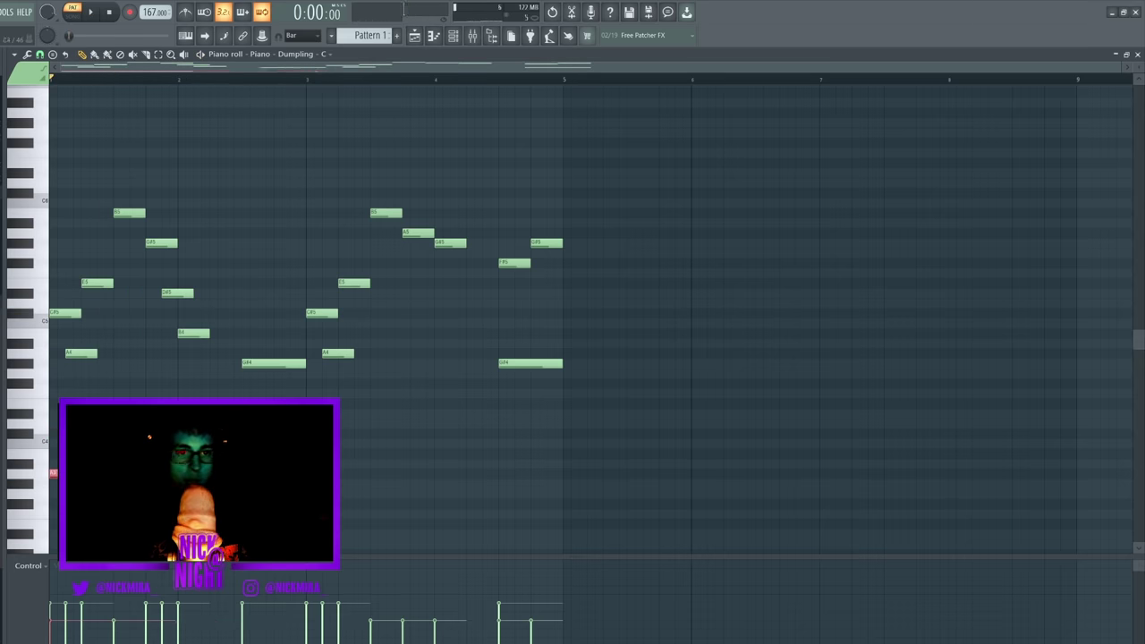
pyautogui.click(33, 407)
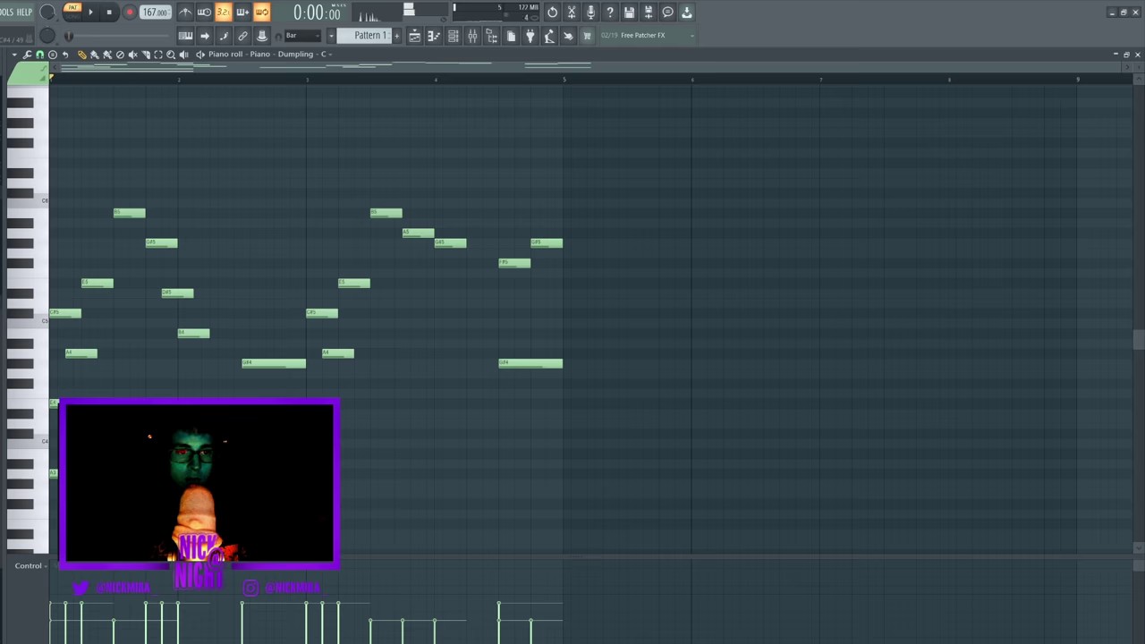
pyautogui.press('space')
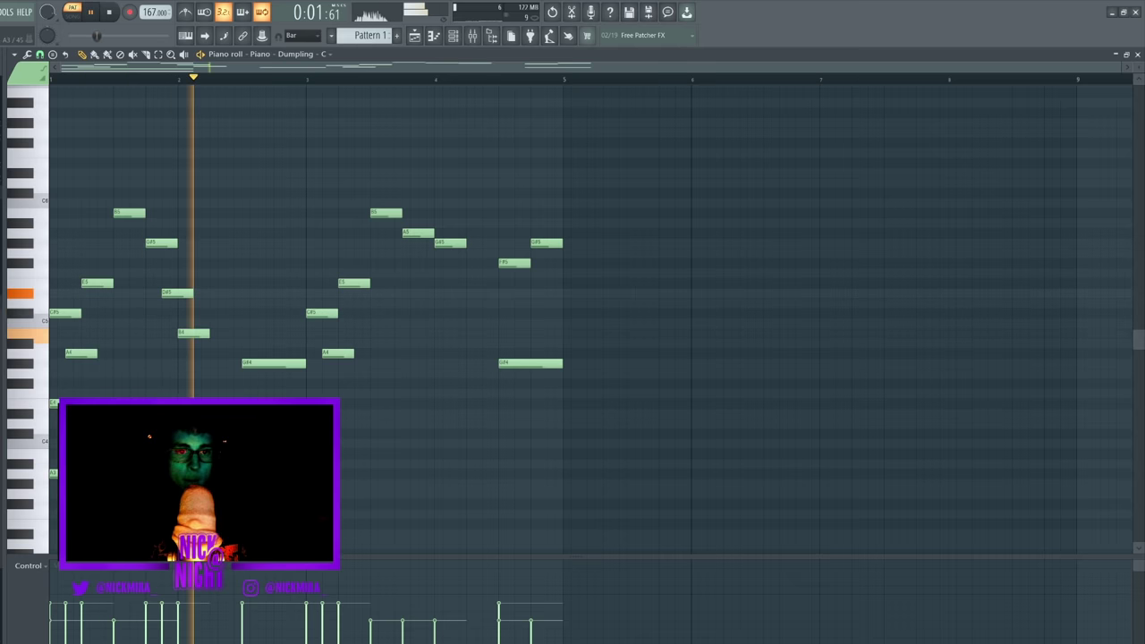
# Add a two-beat C#4, E4 and G#4 chord at the start of bar 3 and a two-beat E4 on beat 2 of bar 4.
pyautogui.press('space')
pyautogui.hotkey('ctrl', 'z')
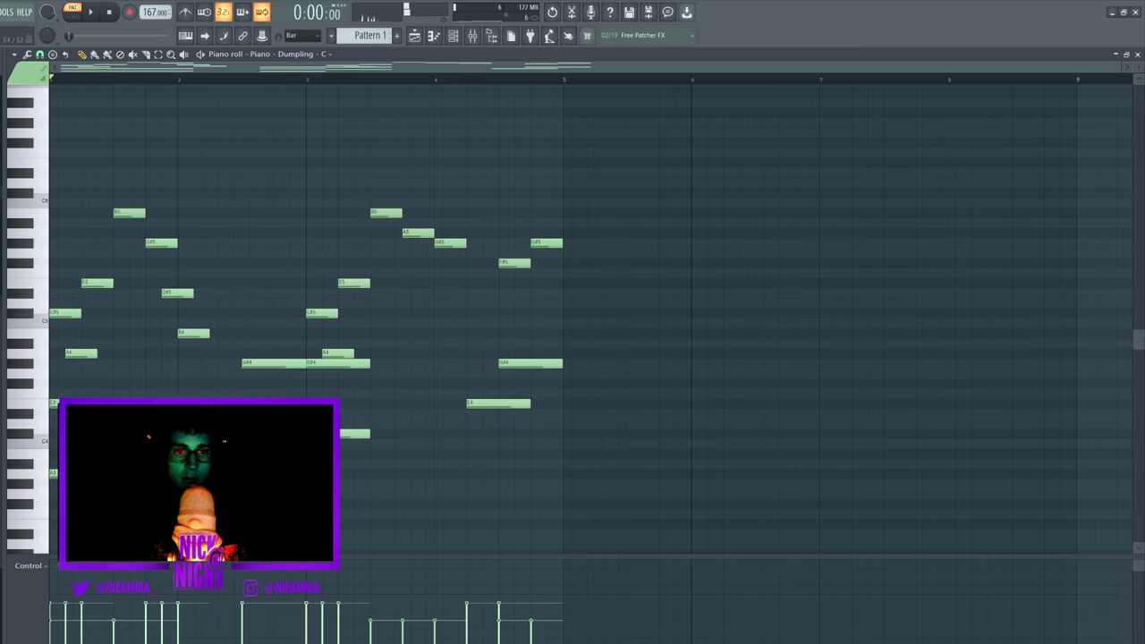
pyautogui.press('space')
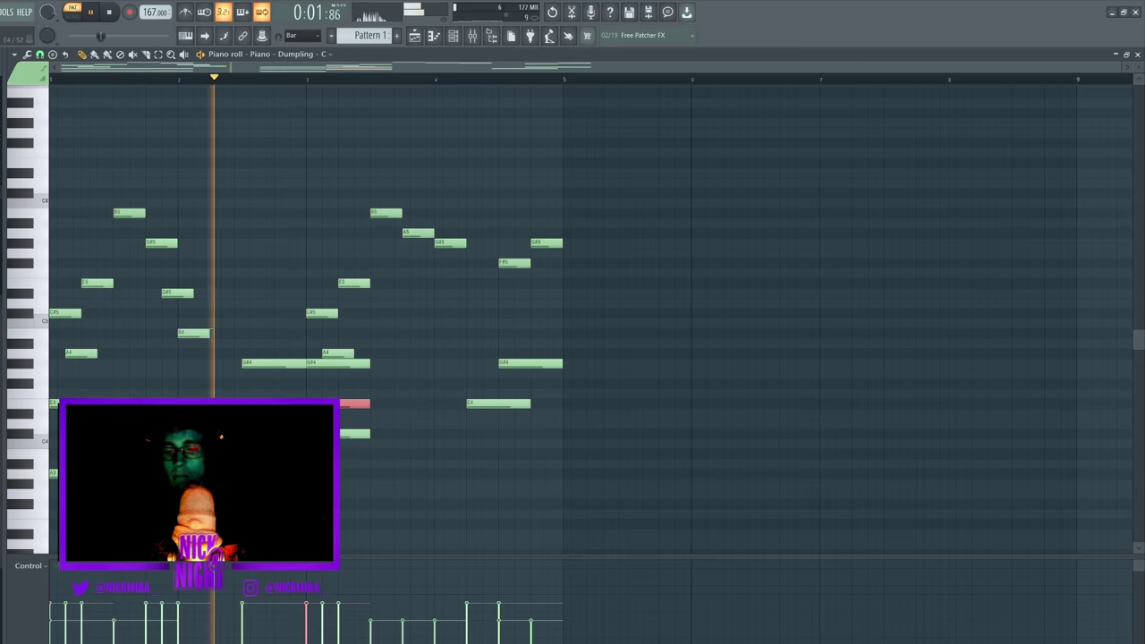
# Replace the melody at the start of bar 3 with E5 on beat 1, D#5 half a beat after it and B4 on beat 2.
pyautogui.hotkey('ctrl', 'Up')
pyautogui.rightClick(322, 311)
pyautogui.press('space')
pyautogui.rightClick(343, 352)
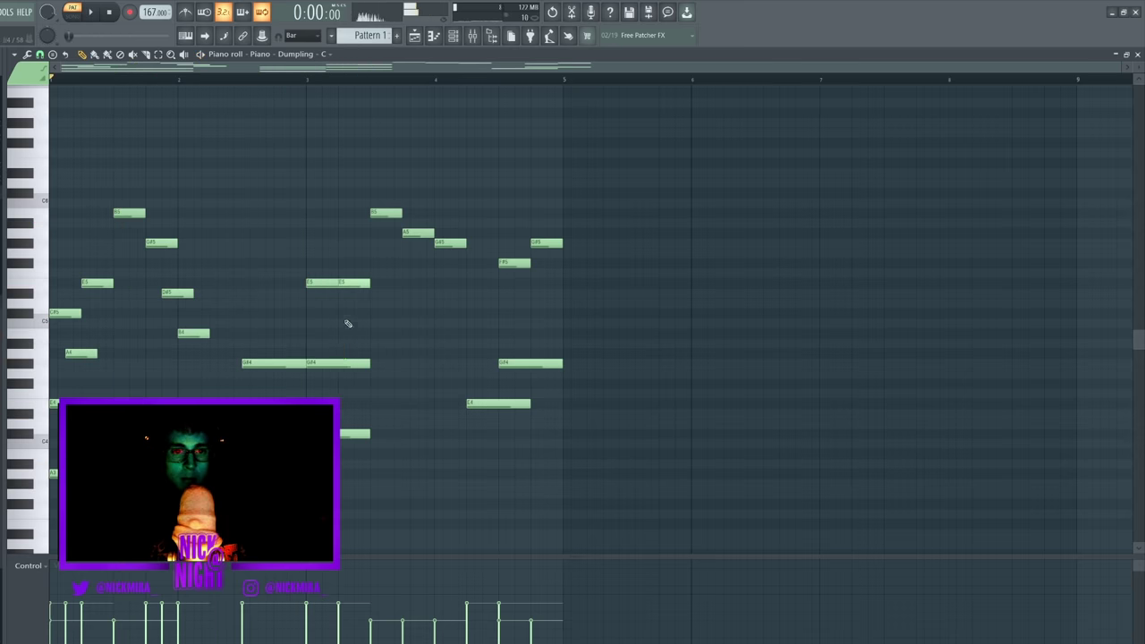
pyautogui.click(328, 295)
pyautogui.click(340, 333)
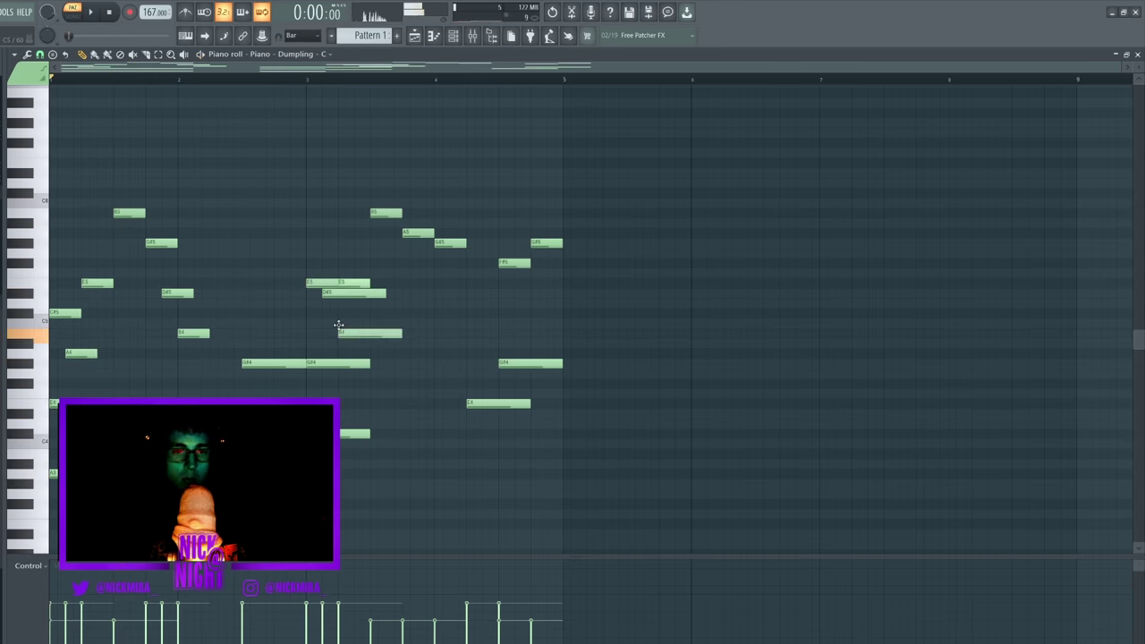
# Shorten the E5, D#5 and B4 notes in bar 3 with quick legato so they no longer overlap.
pyautogui.press('space')
pyautogui.moveTo(380, 264); pyautogui.dragTo(320, 344)
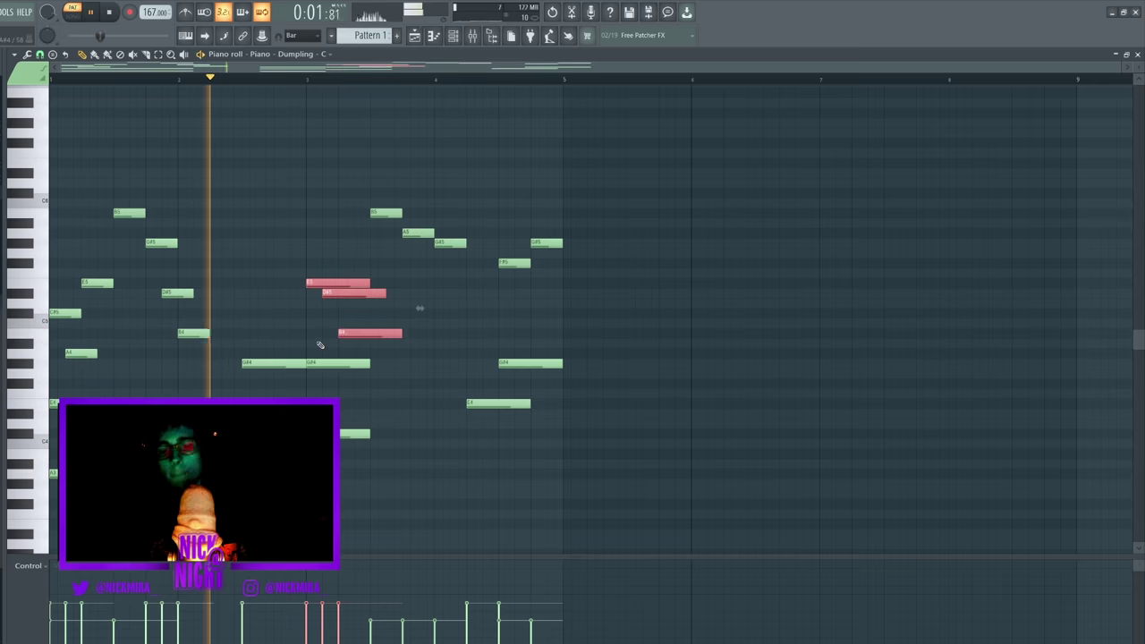
pyautogui.hotkey('ctrl', 'l')
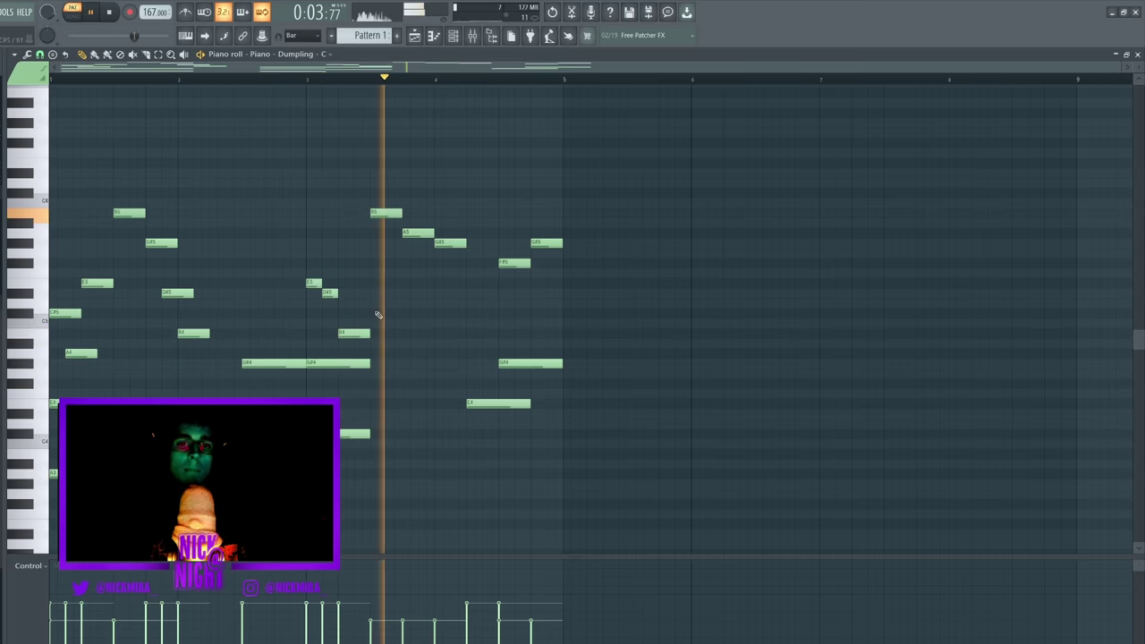
# Rework the ending with G#5 and F#5 on beats 3 and 4 of bar 3, E5 starting bar 4 and a long B5 from its beat 2.
pyautogui.rightClick(385, 214)
pyautogui.press('space')
pyautogui.click(371, 241)
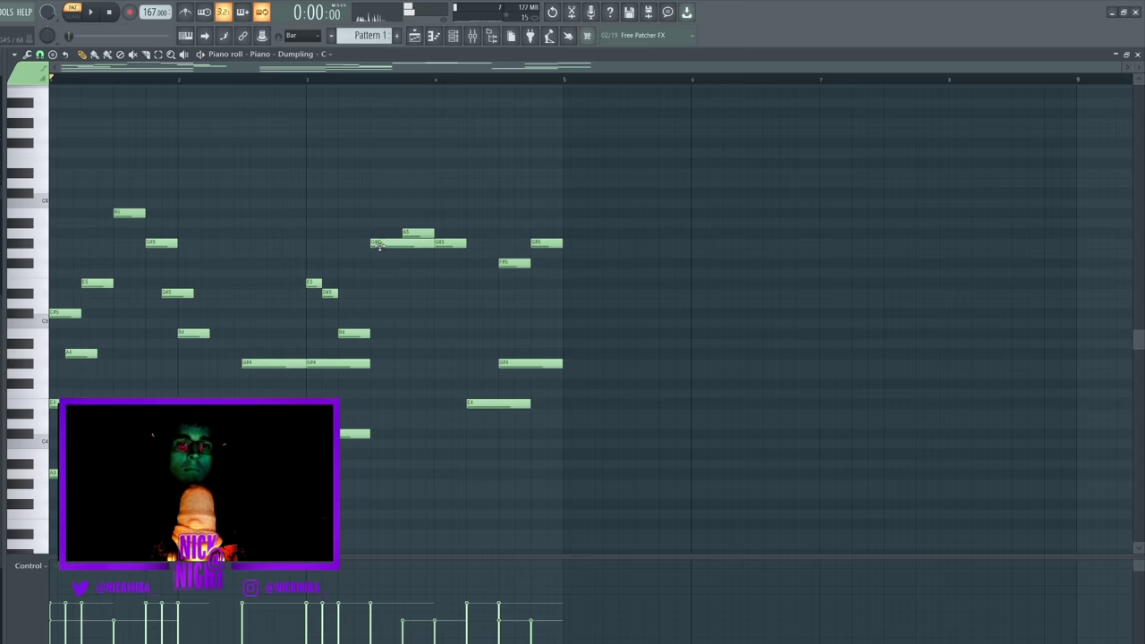
pyautogui.moveTo(406, 266); pyautogui.dragTo(426, 263)
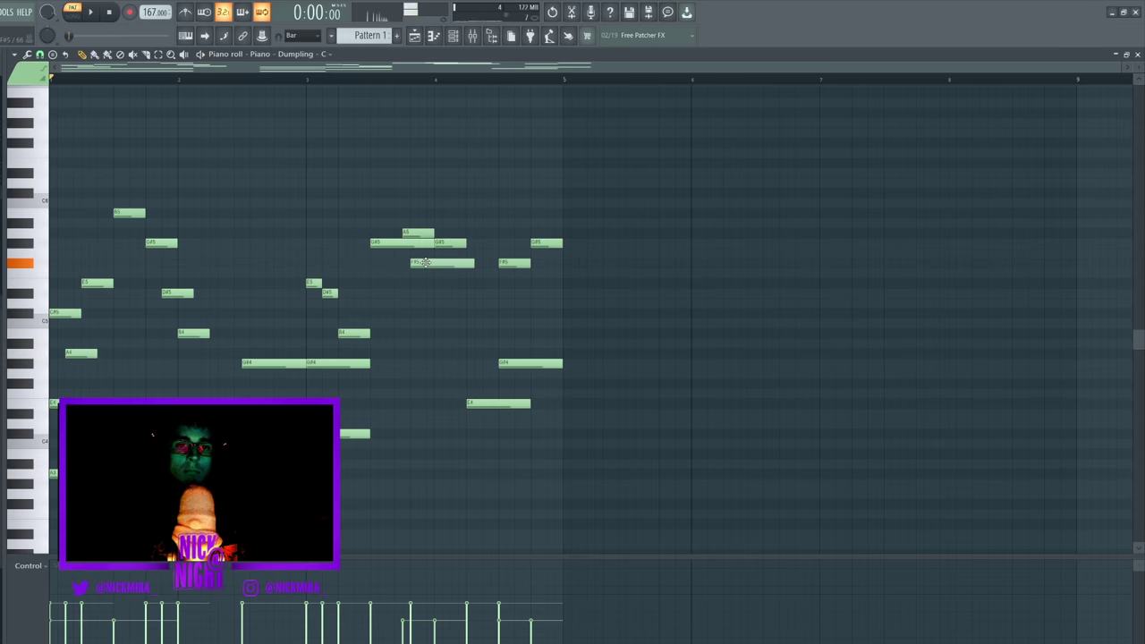
pyautogui.click(436, 282)
pyautogui.moveTo(462, 223)
pyautogui.mouseDown()
pyautogui.moveTo(482, 211)
pyautogui.moveTo(563, 212)
pyautogui.mouseUp()
pyautogui.press('space')
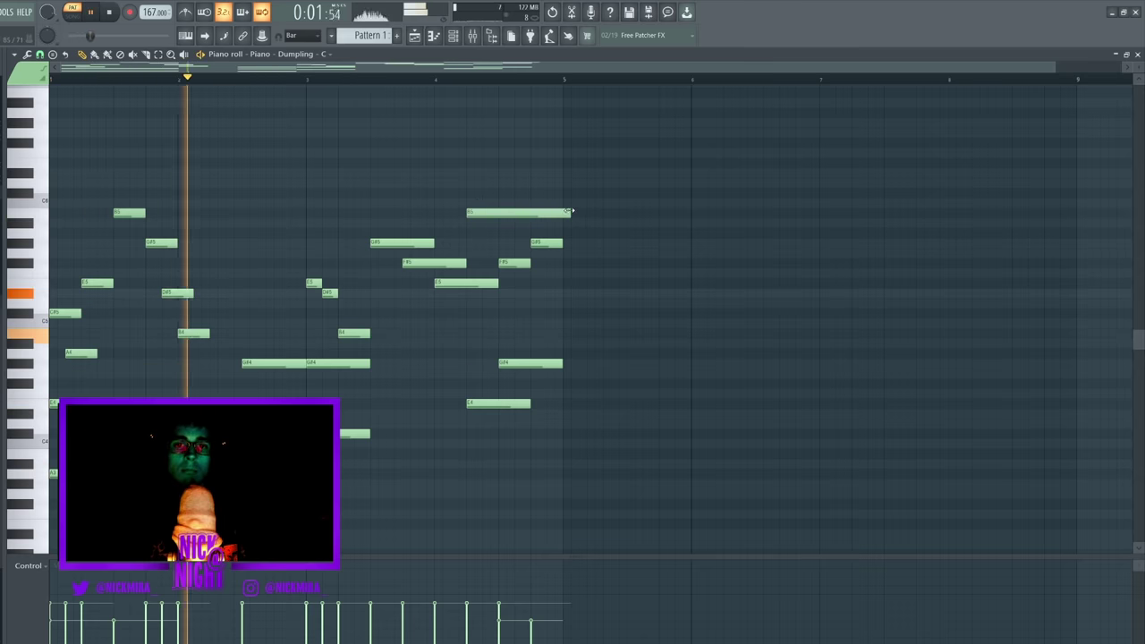
# Extend the E4 in bar 4 to the end of the bar and duplicate the four-bar phrase into bars 5 to 8.
pyautogui.moveTo(530, 402); pyautogui.dragTo(564, 400)
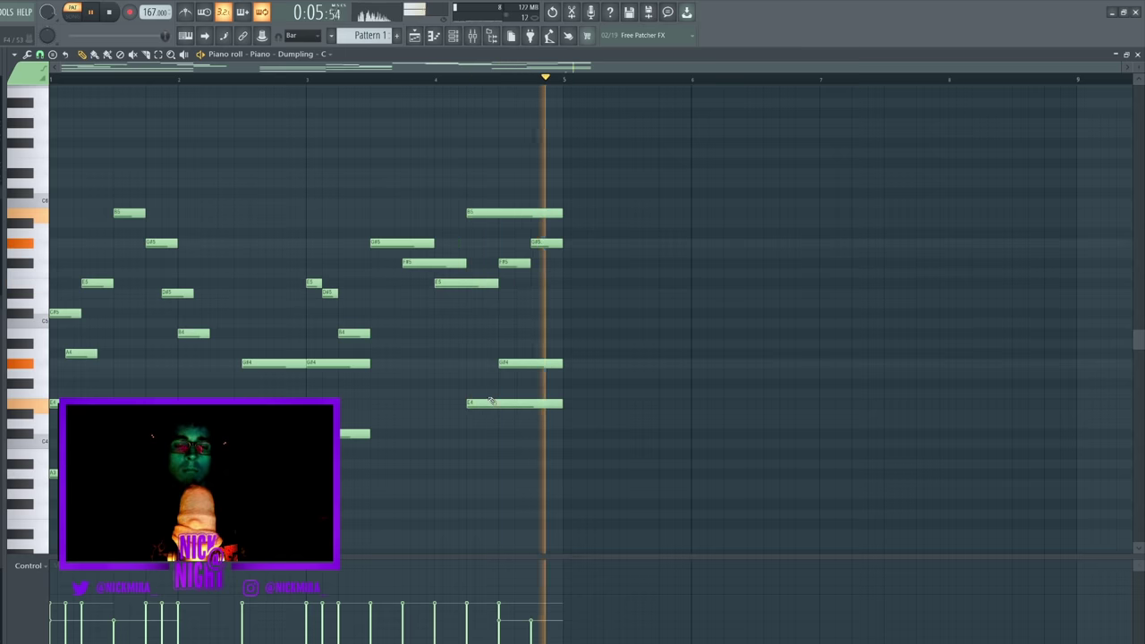
pyautogui.hotkey('ctrl', 'b')
pyautogui.press('F7')
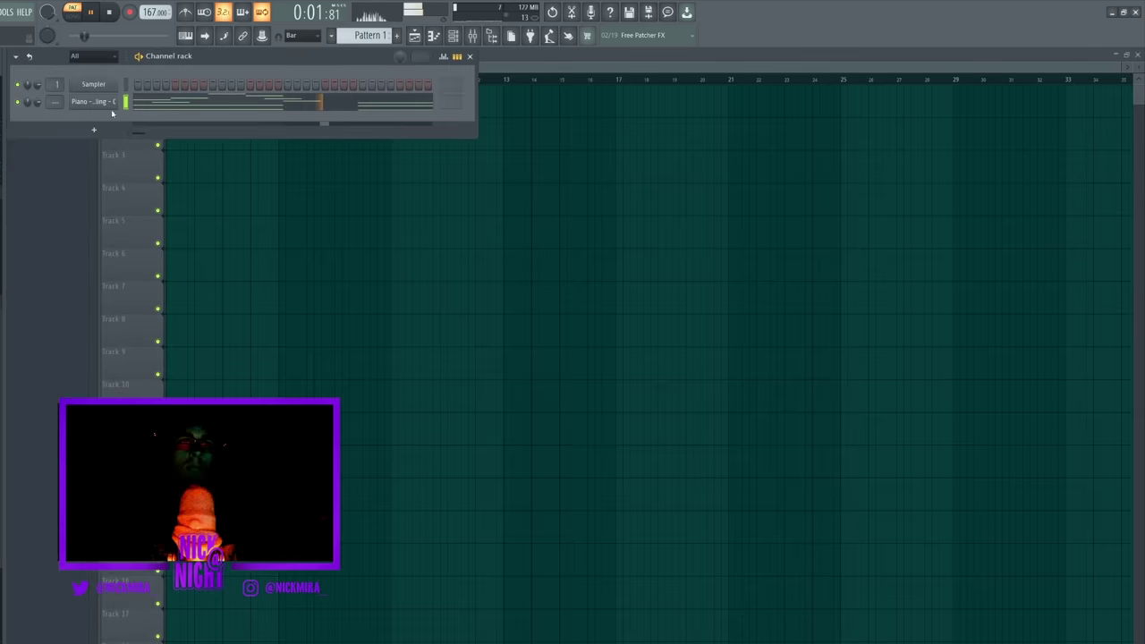
# Route the Dumpling piano to mixer track 1 and delete the unused Sampler channel.
pyautogui.rightClick(27, 103)
pyautogui.click(37, 108)
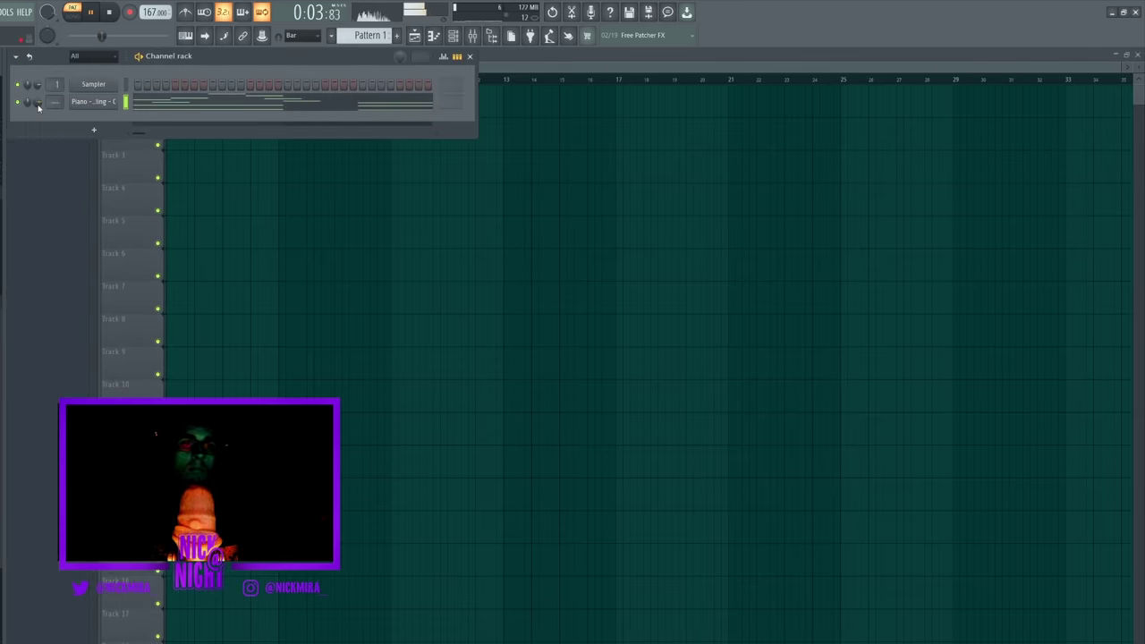
pyautogui.rightClick(102, 86)
pyautogui.press('d')
pyautogui.press('Return')
pyautogui.press('space')
# Insert ElectraX with the Keys preset Electro Pi, copy the piano notes into it and audition it with the piano muted.
pyautogui.rightClick(106, 88)
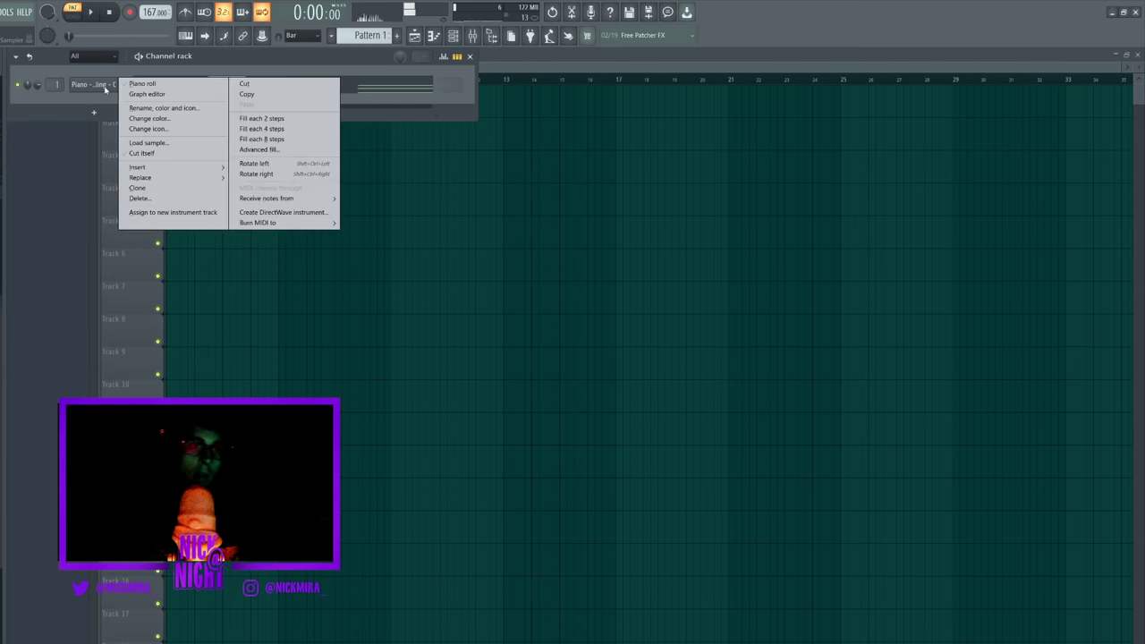
pyautogui.moveTo(176, 169)
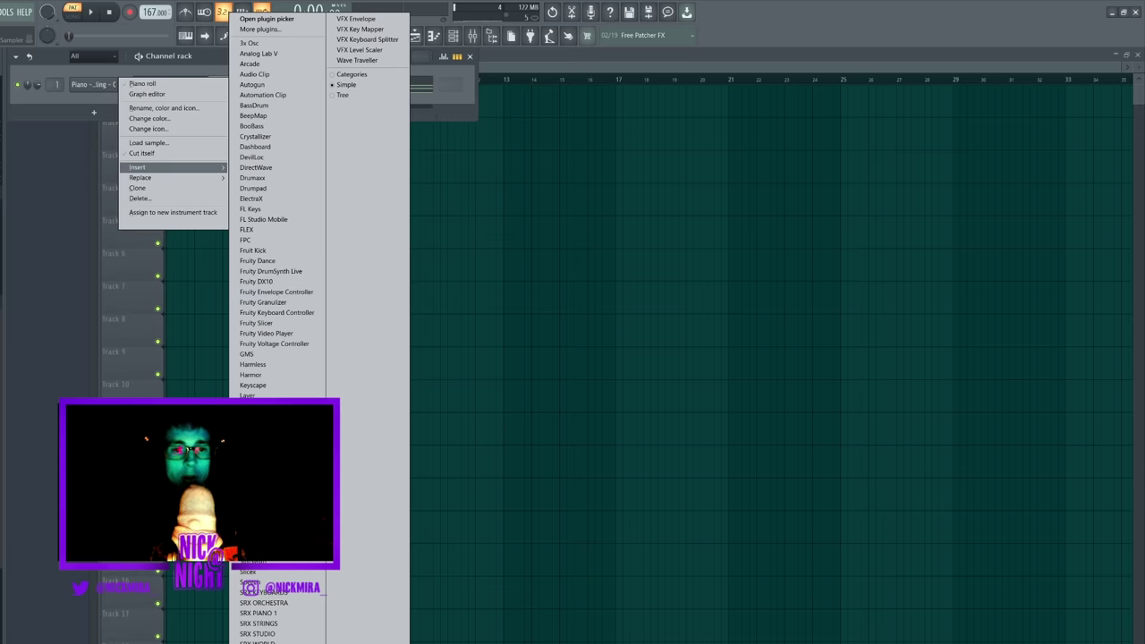
pyautogui.click(252, 199)
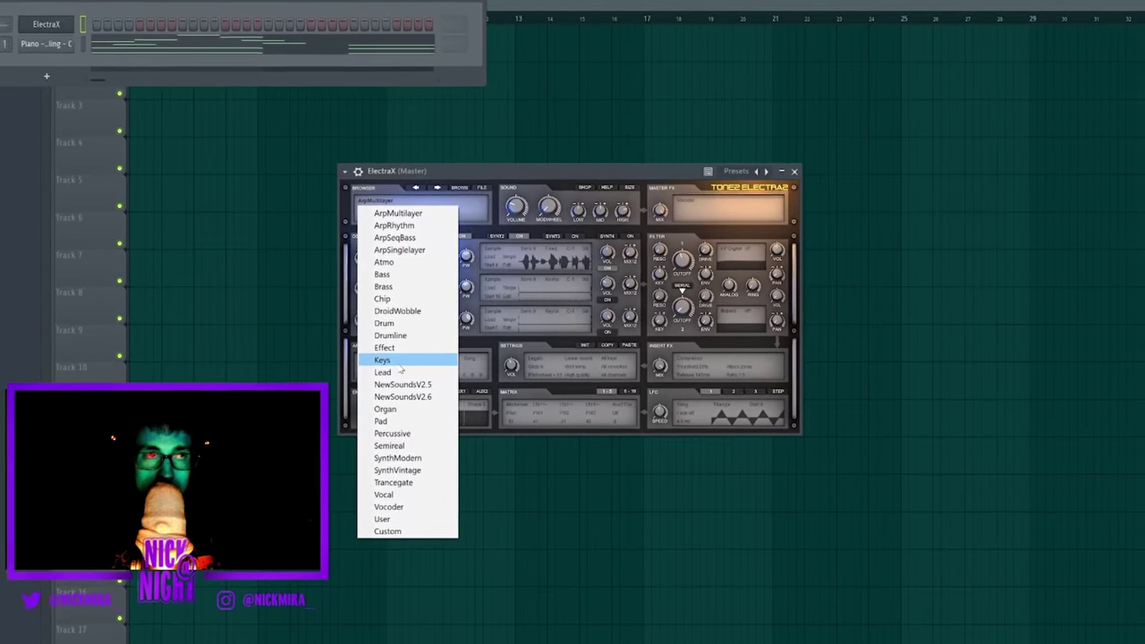
pyautogui.click(394, 339)
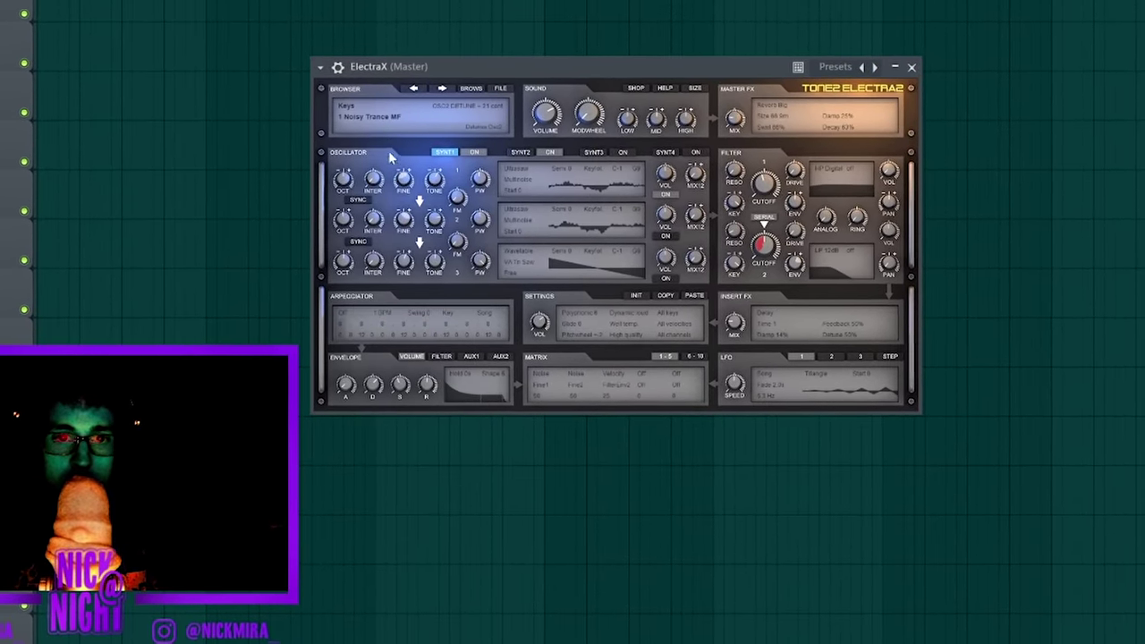
pyautogui.click(380, 160)
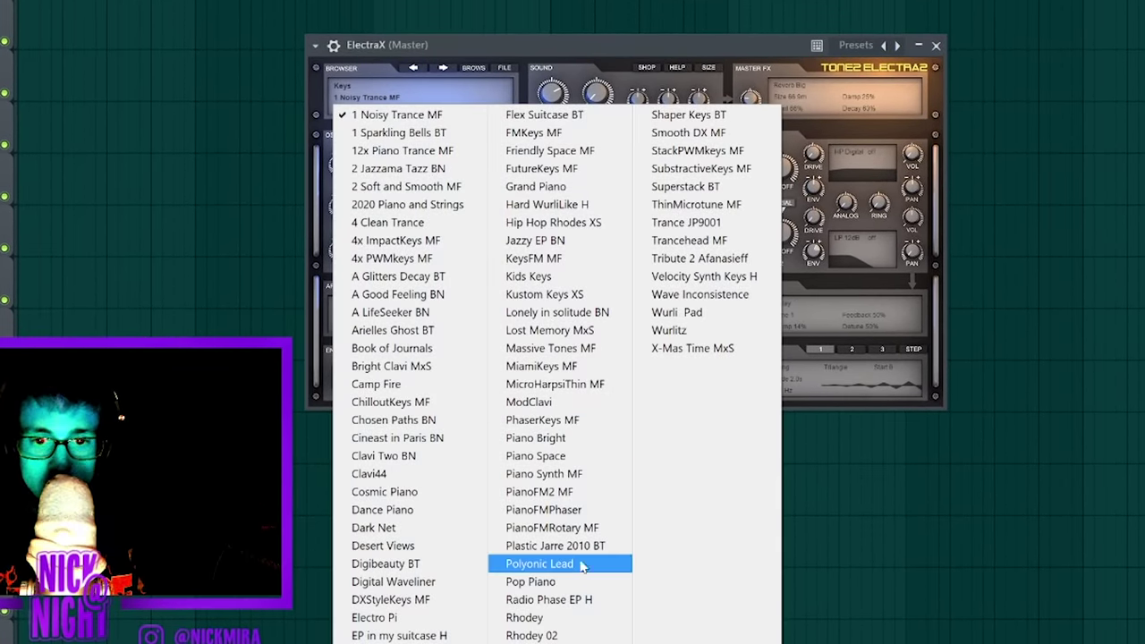
pyautogui.click(403, 617)
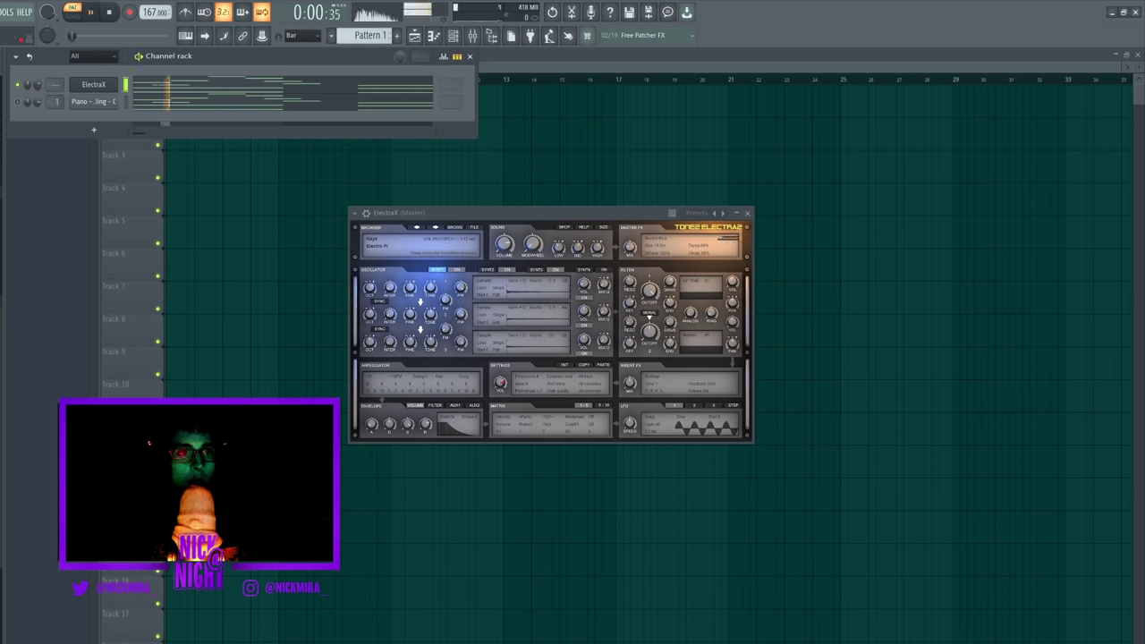
pyautogui.click(442, 214)
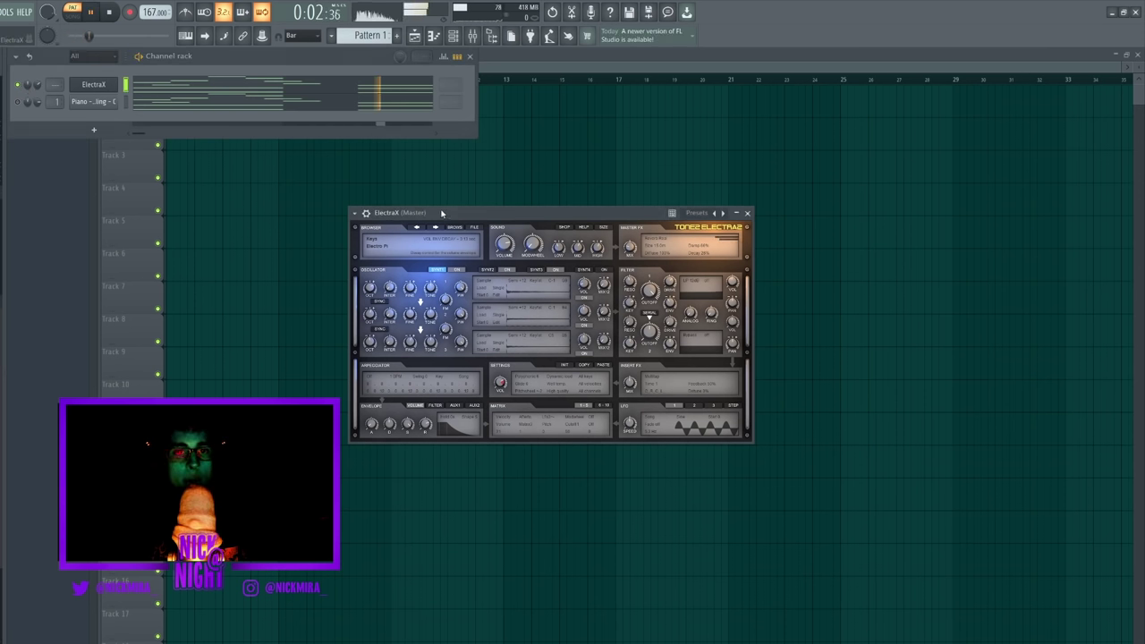
pyautogui.click(109, 87)
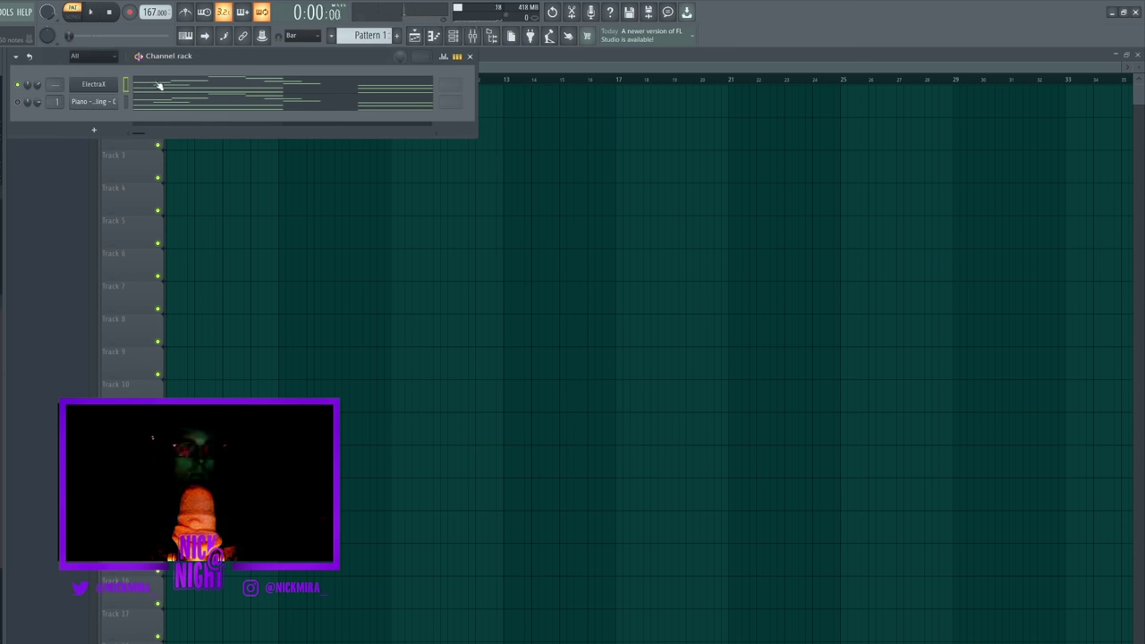
# Strip low chord notes from the first four bars of the ElectraX part, delete bars 5 to 8 and duplicate the cleaned phrase there.
pyautogui.click(159, 86)
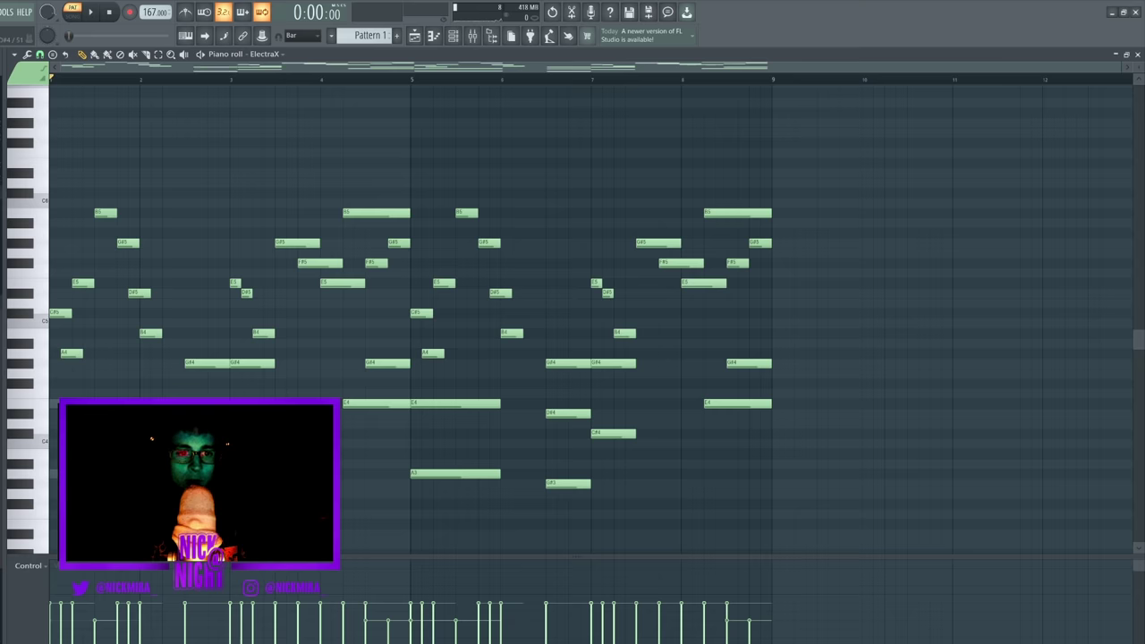
pyautogui.press('space')
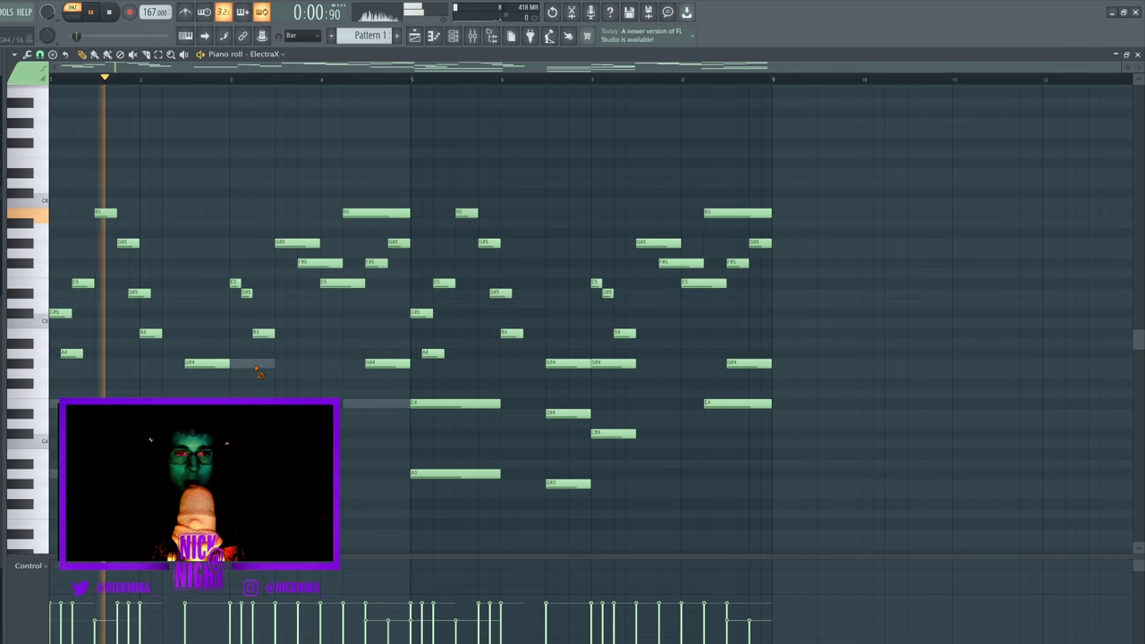
pyautogui.moveTo(415, 170); pyautogui.dragTo(789, 547)
pyautogui.press('Delete')
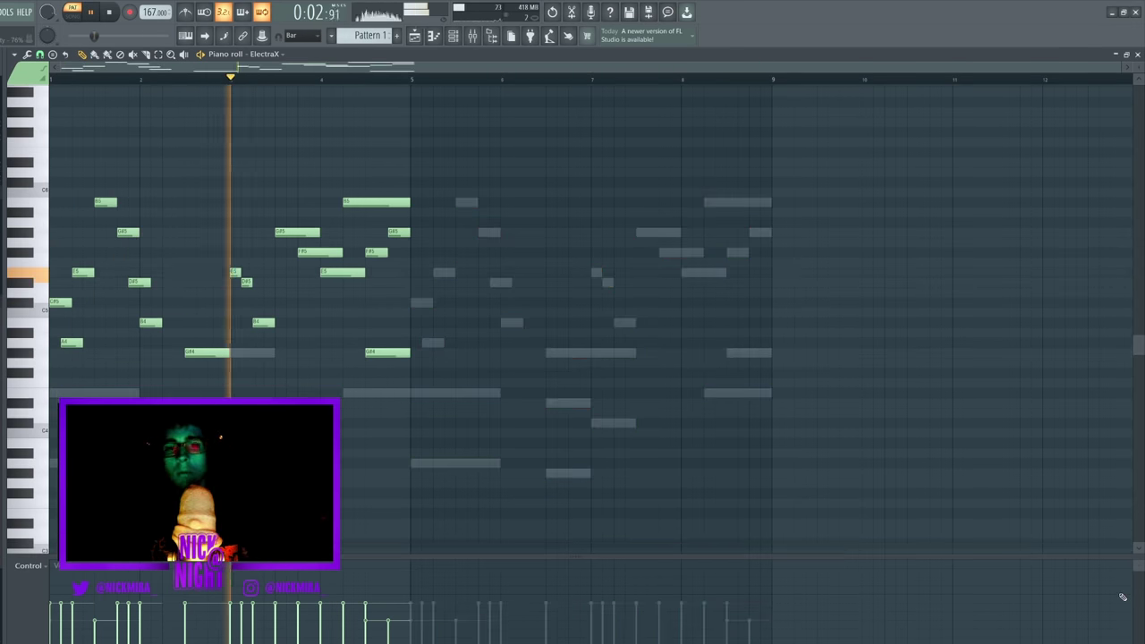
pyautogui.hotkey('ctrl', 'b')
pyautogui.keyDown('ctrl'); pyautogui.click(787, 277); pyautogui.keyUp('ctrl')
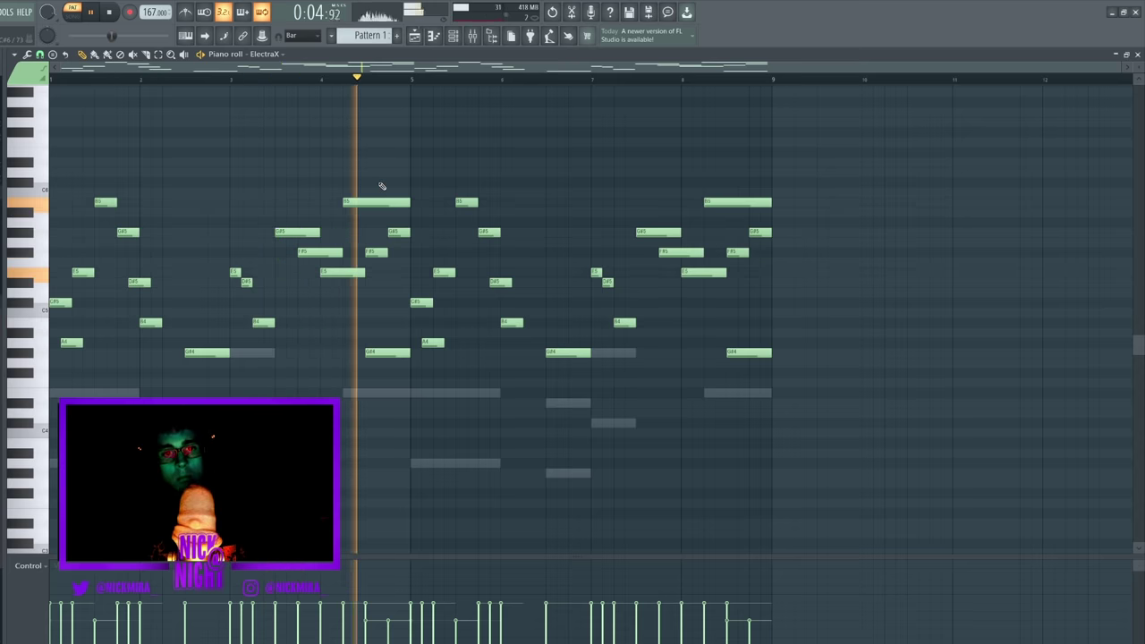
pyautogui.press('F7')
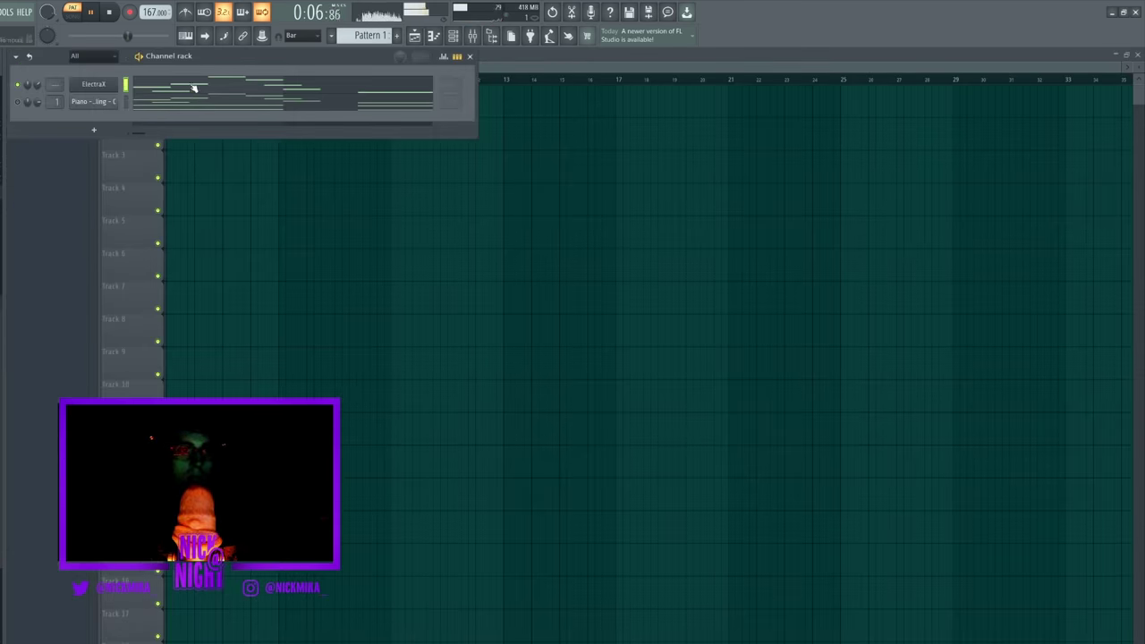
# Transpose the ElectraX melody up one octave, routed to mixer track 2, and unmute the Dumpling piano.
pyautogui.click(194, 87)
pyautogui.hotkey('ctrl', 'Up')
pyautogui.press('F7')
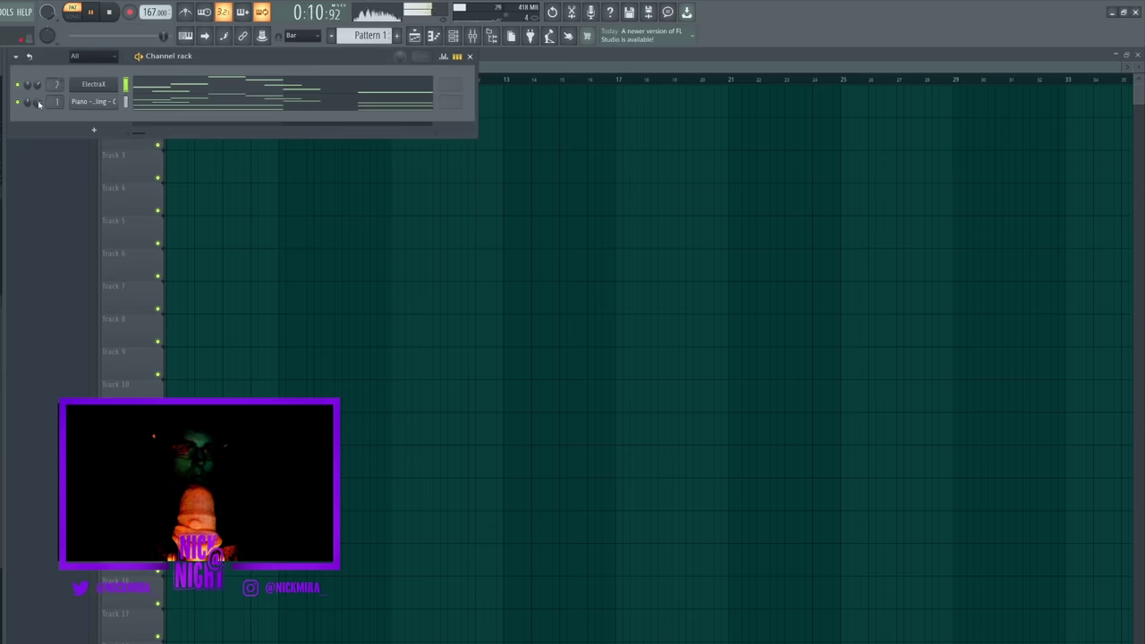
pyautogui.press('space')
pyautogui.rightClick(107, 90)
pyautogui.moveTo(137, 157)
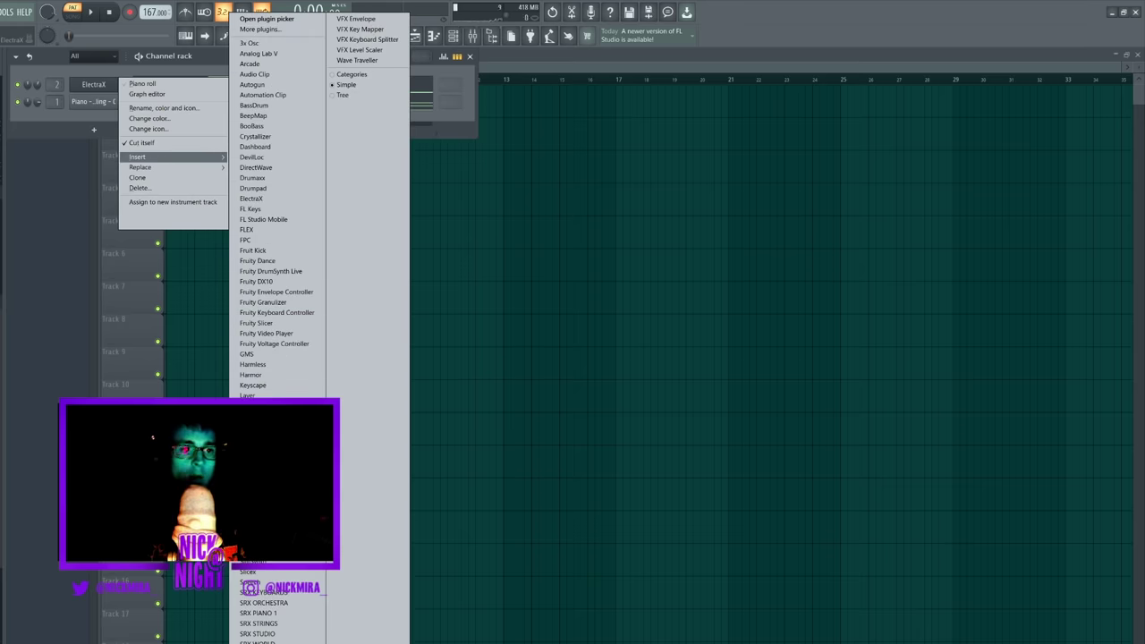
pyautogui.click(263, 465)
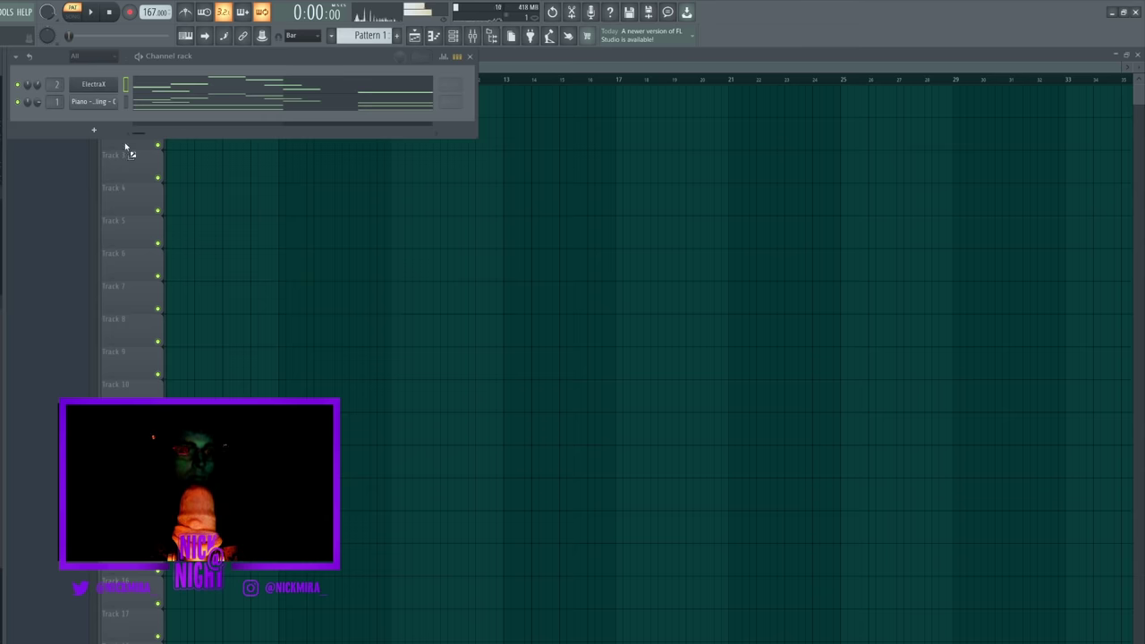
# Add the Piano - Eve - C sample as a new channel routed to mixer track 3.
pyautogui.moveTo(105, 117); pyautogui.dragTo(106, 118)
pyautogui.click(100, 122)
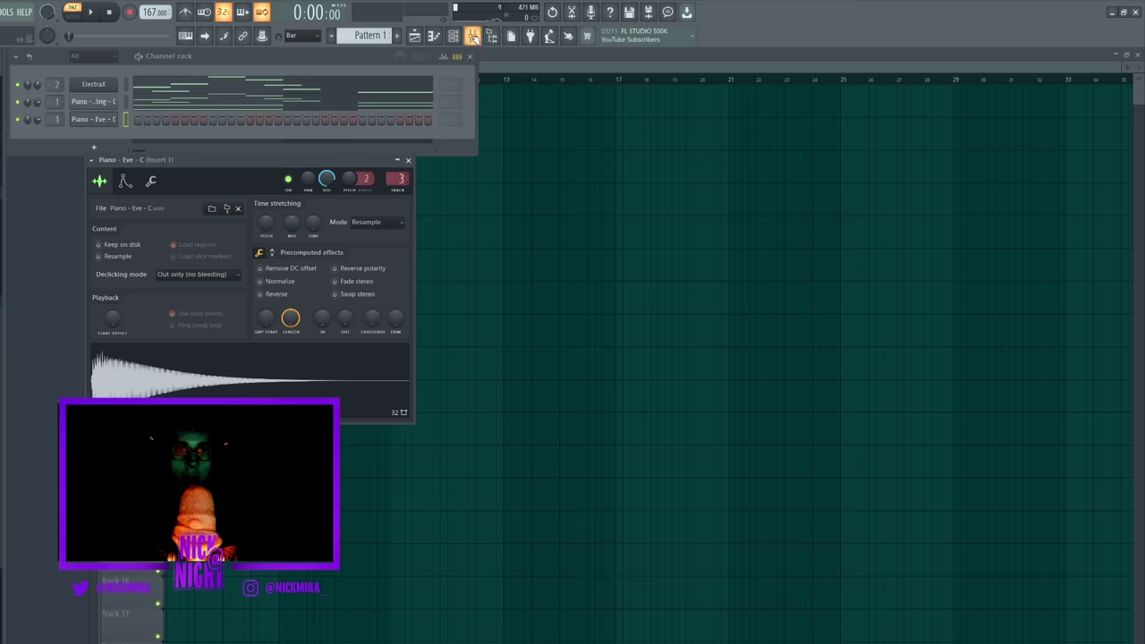
# Load Effectrix in the first effect slot of mixer Insert 3 and paint its Reverb row across the sequence grid.
pyautogui.click(472, 35)
pyautogui.click(1035, 428)
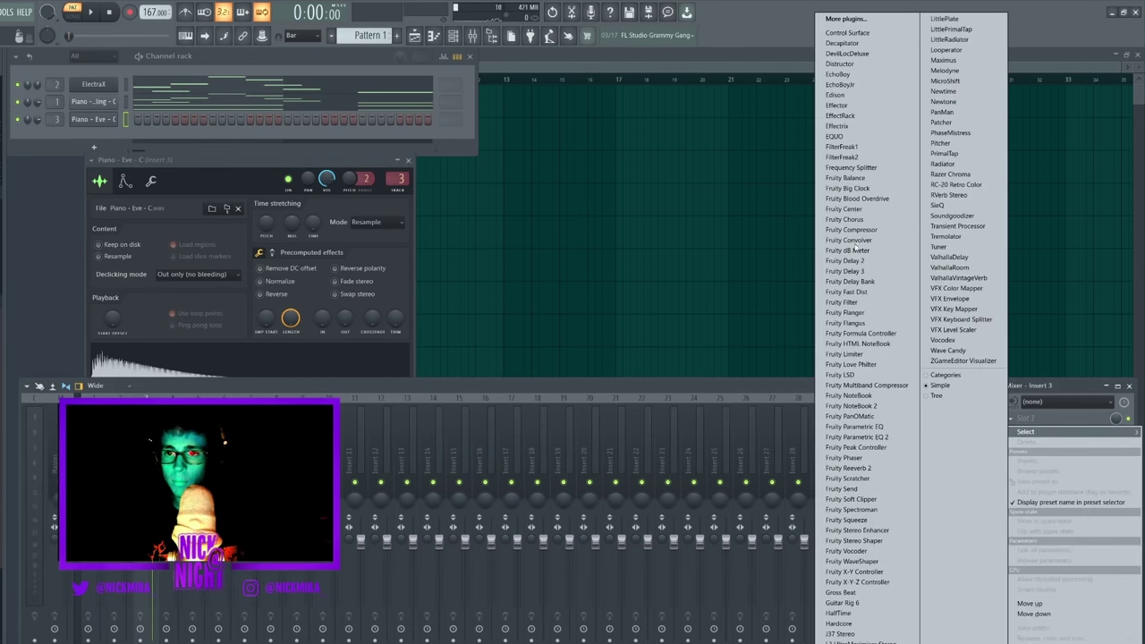
pyautogui.click(849, 127)
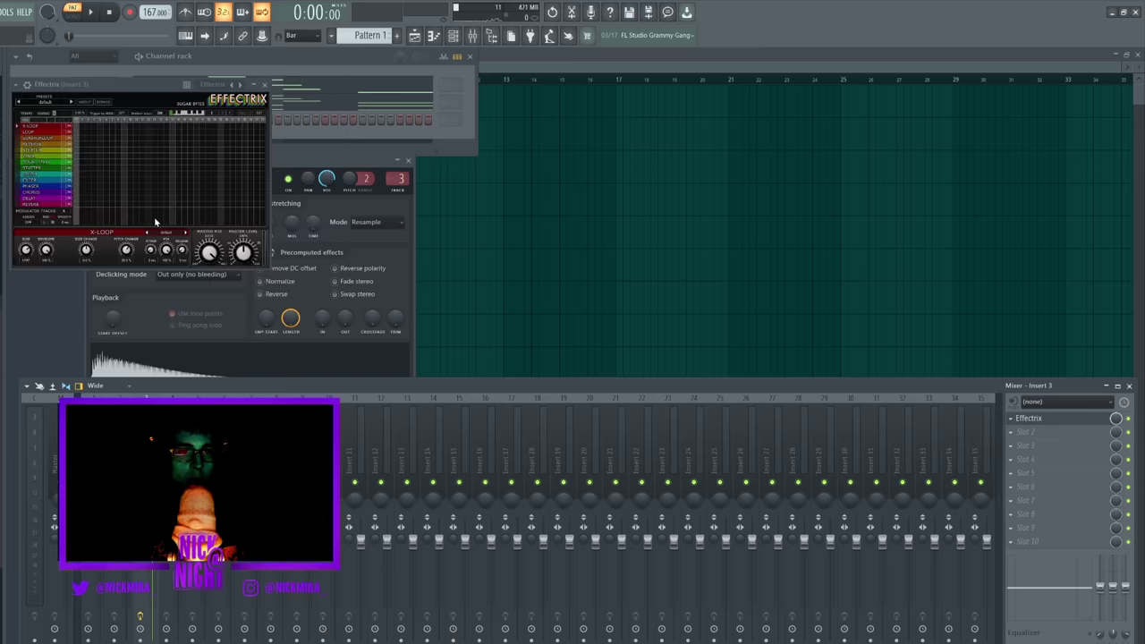
pyautogui.moveTo(80, 206); pyautogui.dragTo(477, 202)
pyautogui.press('Escape')
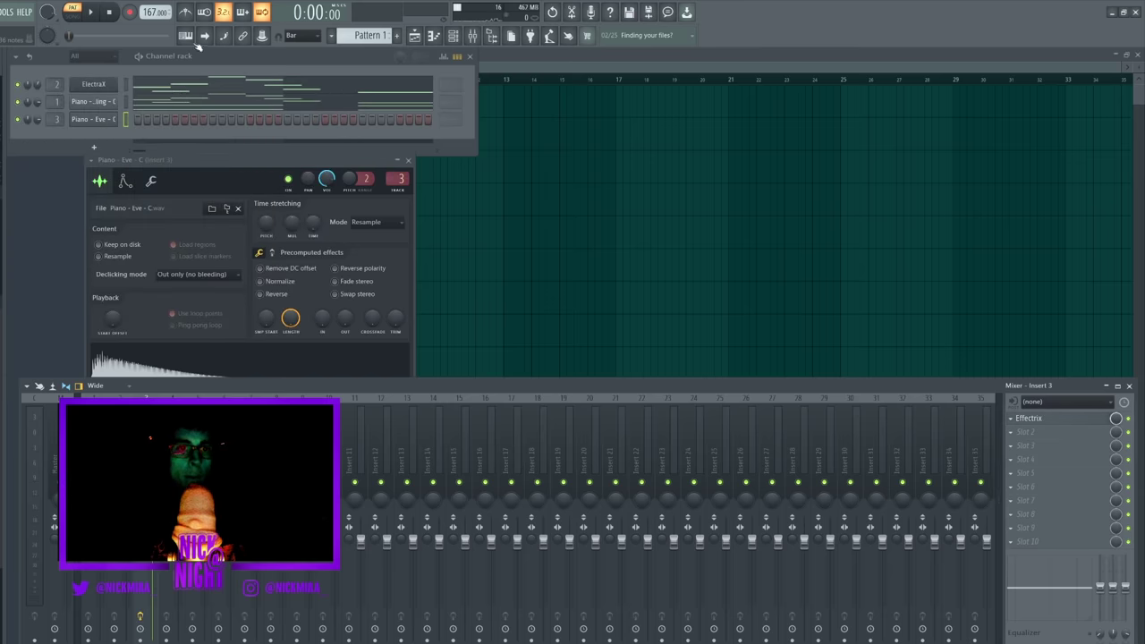
# Enable playing notes from the typing keyboard, audition the Piano - Eve - C channel and open its piano roll.
pyautogui.click(191, 38)
pyautogui.press('q')
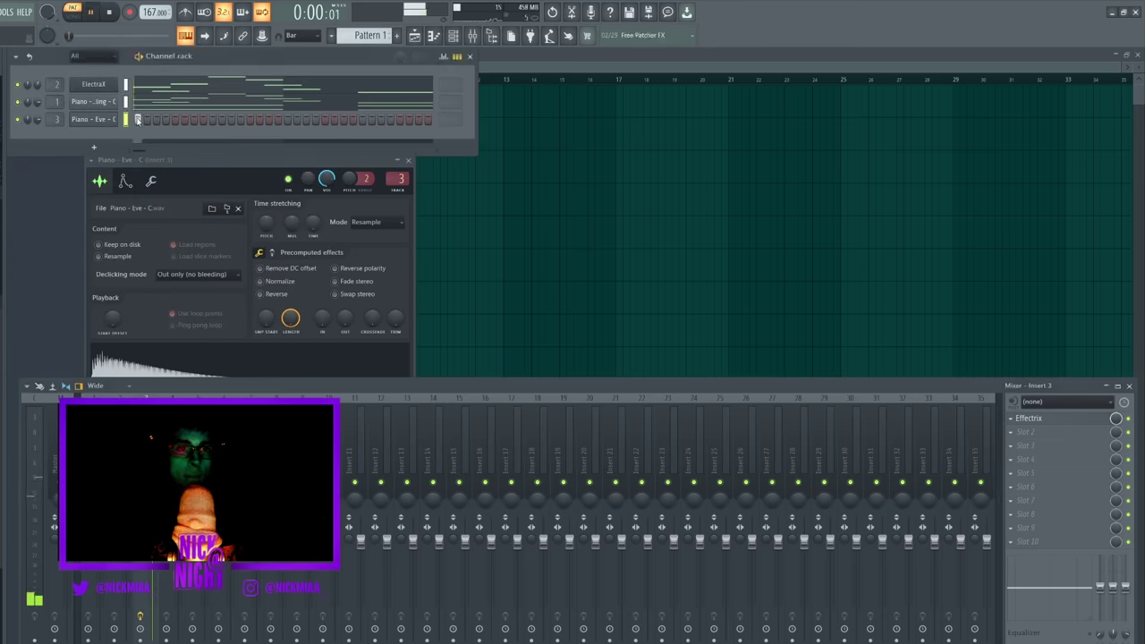
pyautogui.rightClick(118, 120)
pyautogui.click(147, 126)
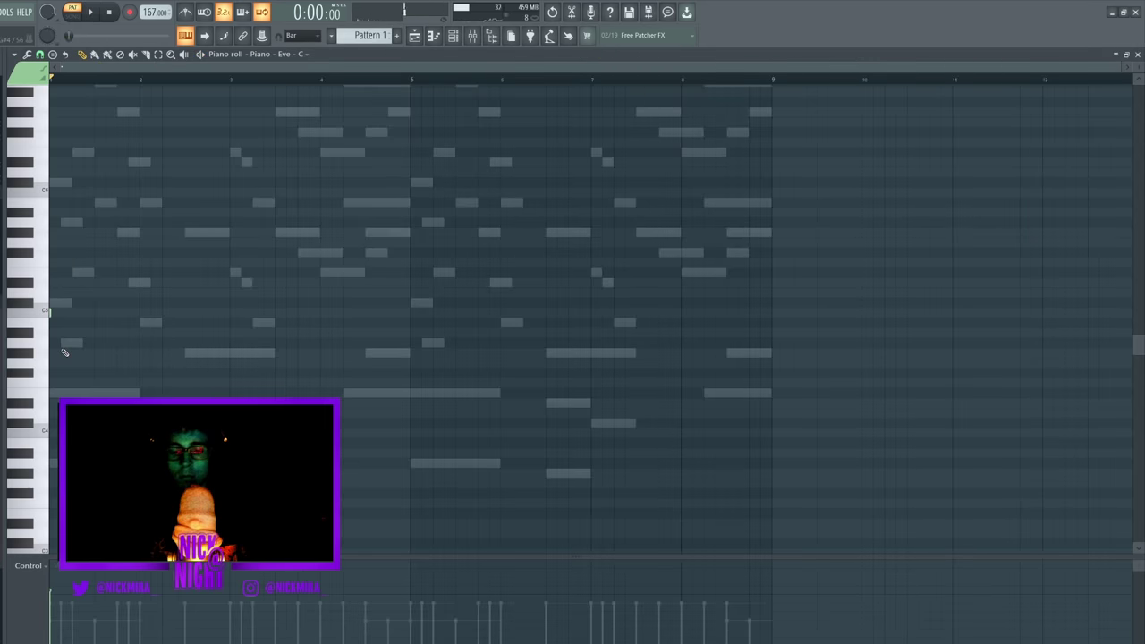
# Place notes C#6, B5, D#5, G#5, E5, G#5, E5 and F#5 at half-bar intervals across bars 1 to 4 of Piano - Eve - C.
pyautogui.press('space')
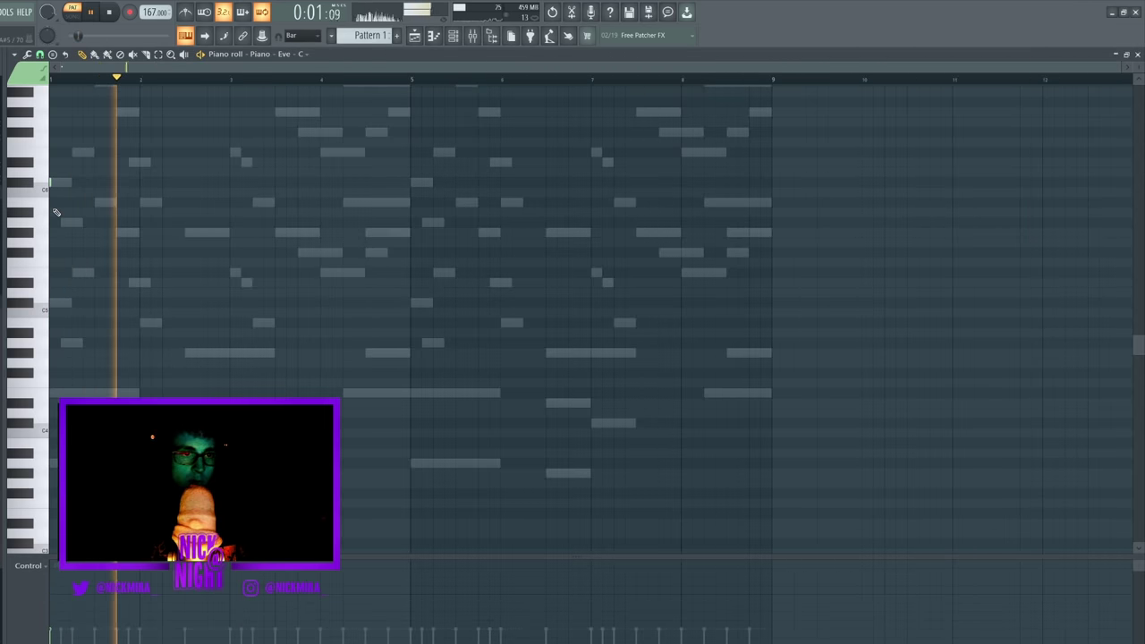
pyautogui.moveTo(52, 182); pyautogui.dragTo(62, 182)
pyautogui.press('space')
pyautogui.press('space')
pyautogui.press('space')
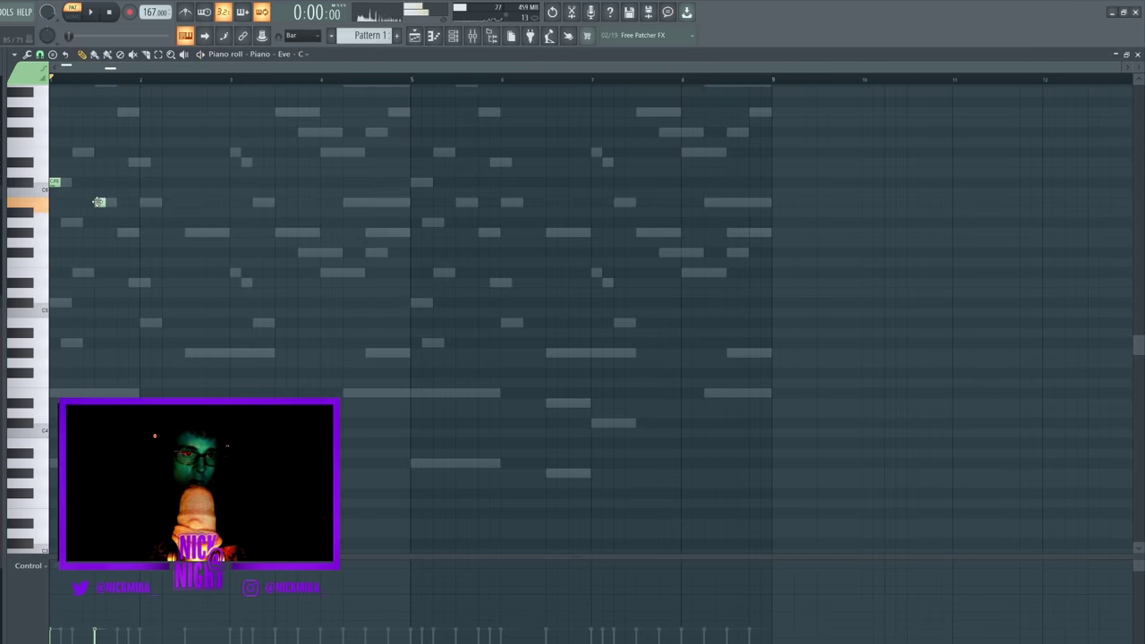
pyautogui.press('space')
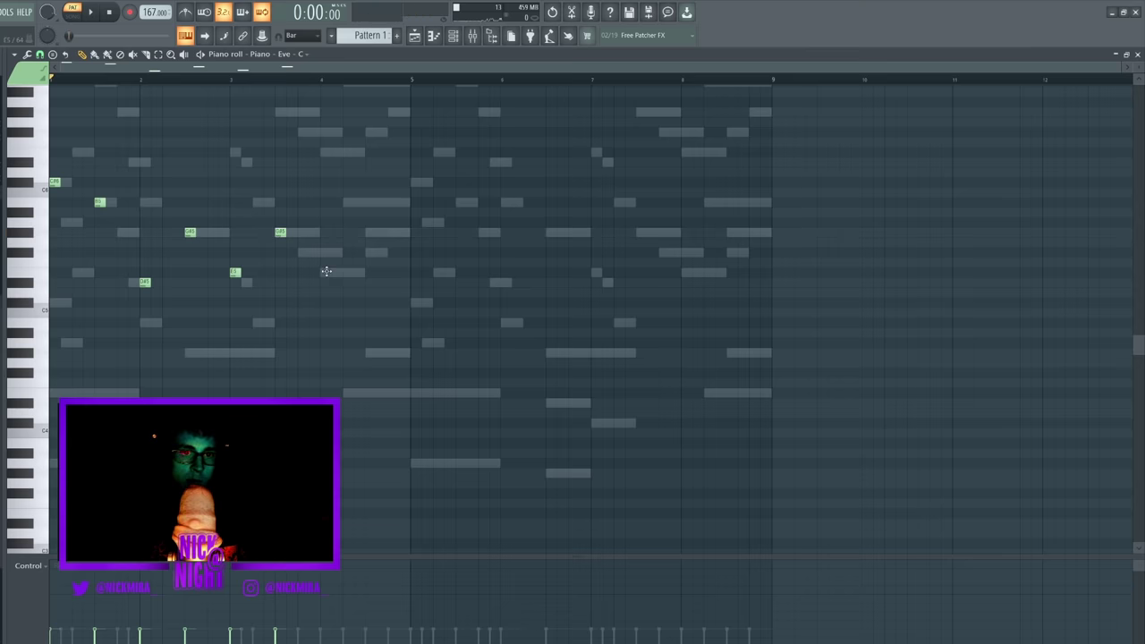
pyautogui.press('space')
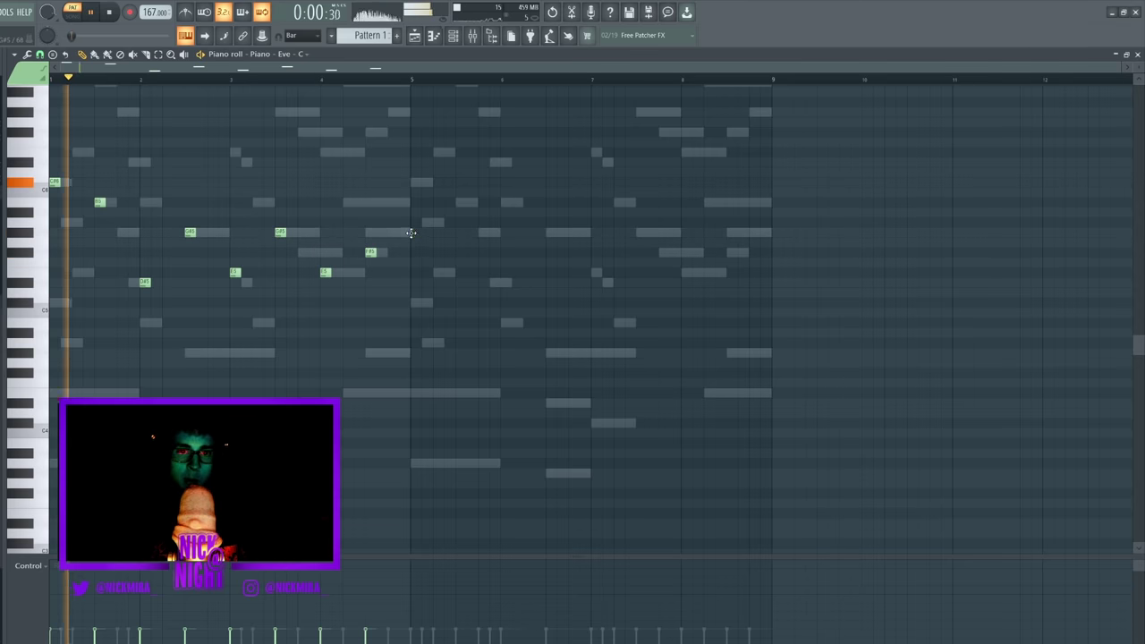
# Extend each Piano - Eve - C note to meet the following one and duplicate the four-bar phrase into bars 5 to 8.
pyautogui.click(414, 234)
pyautogui.hotkey('ctrl', 'l')
pyautogui.rightClick(415, 235)
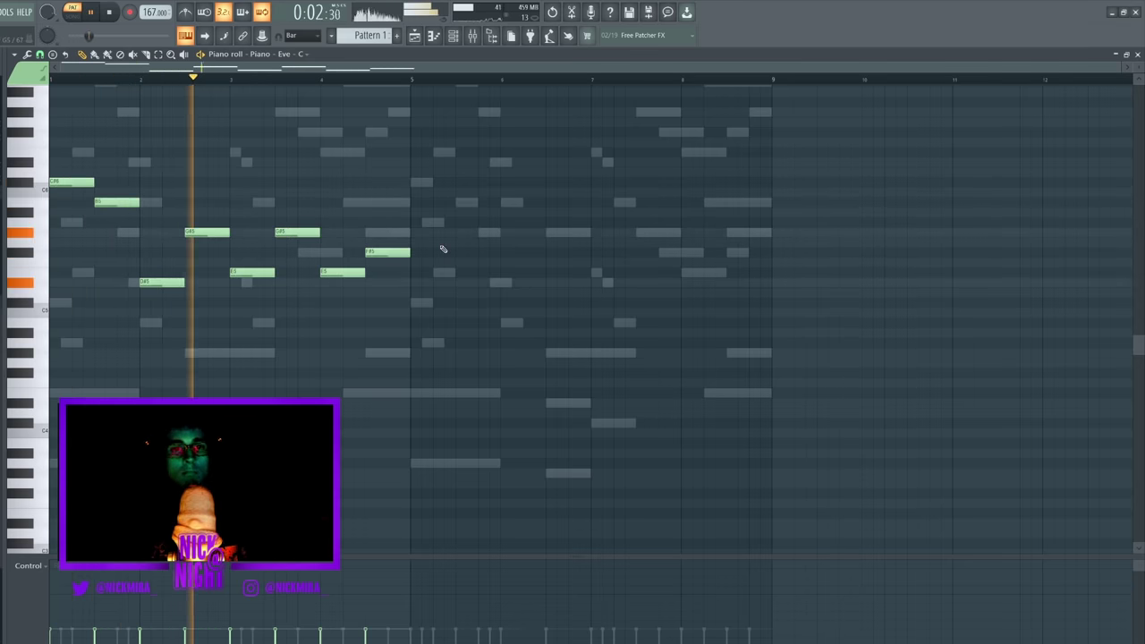
pyautogui.hotkey('ctrl', 'b')
# Check the volume envelope of the Dumpling piano channel and close its settings.
pyautogui.press('F7')
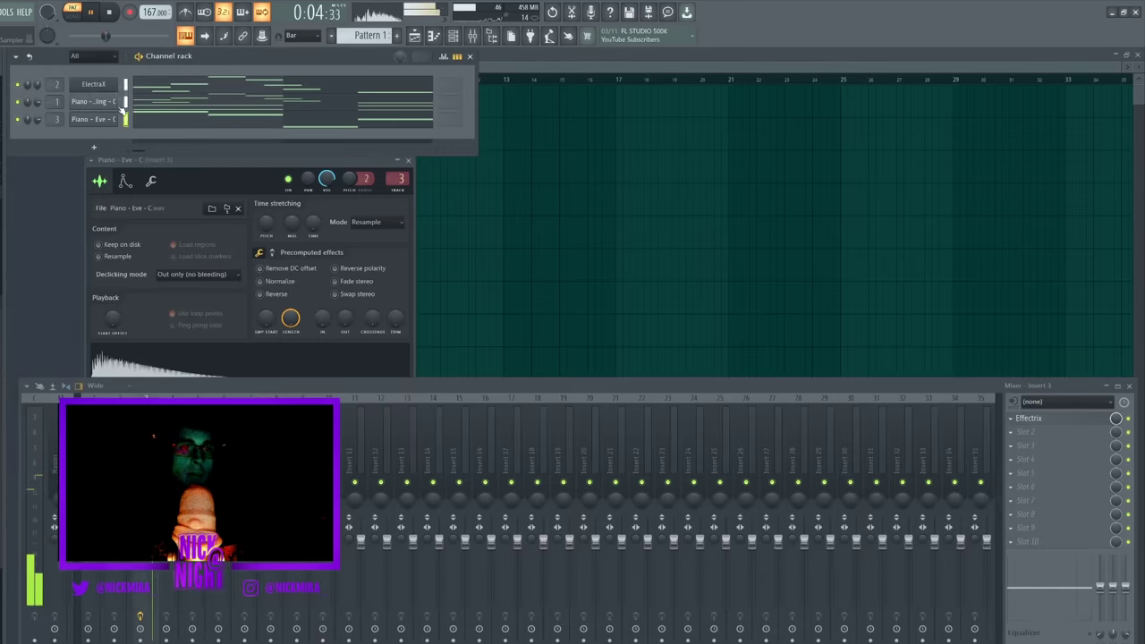
pyautogui.click(117, 102)
pyautogui.click(95, 152)
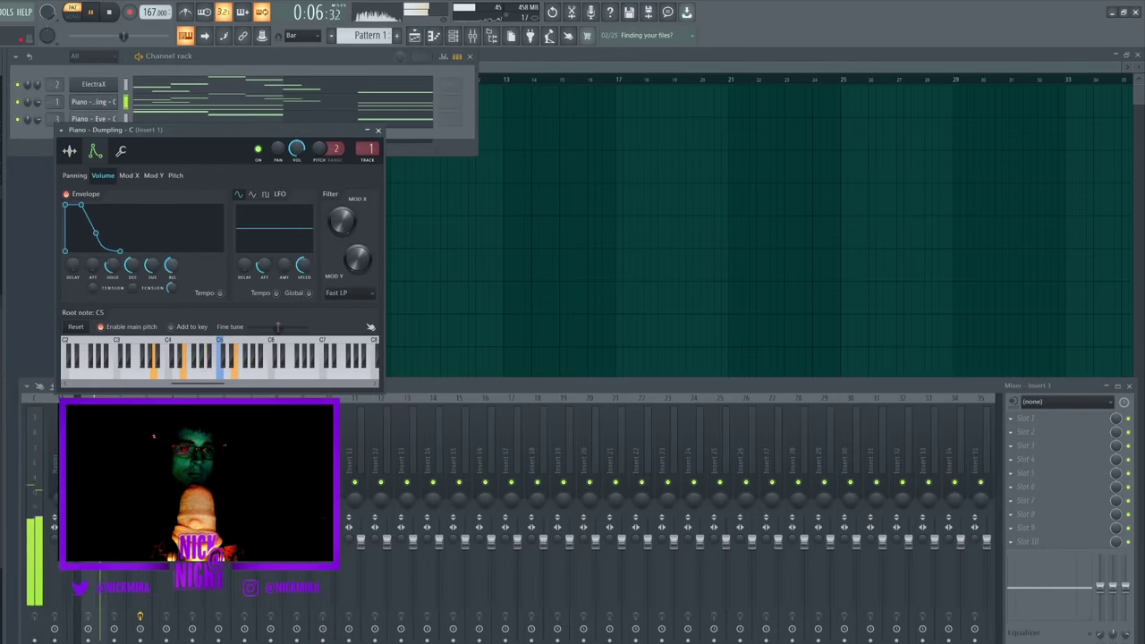
pyautogui.click(378, 132)
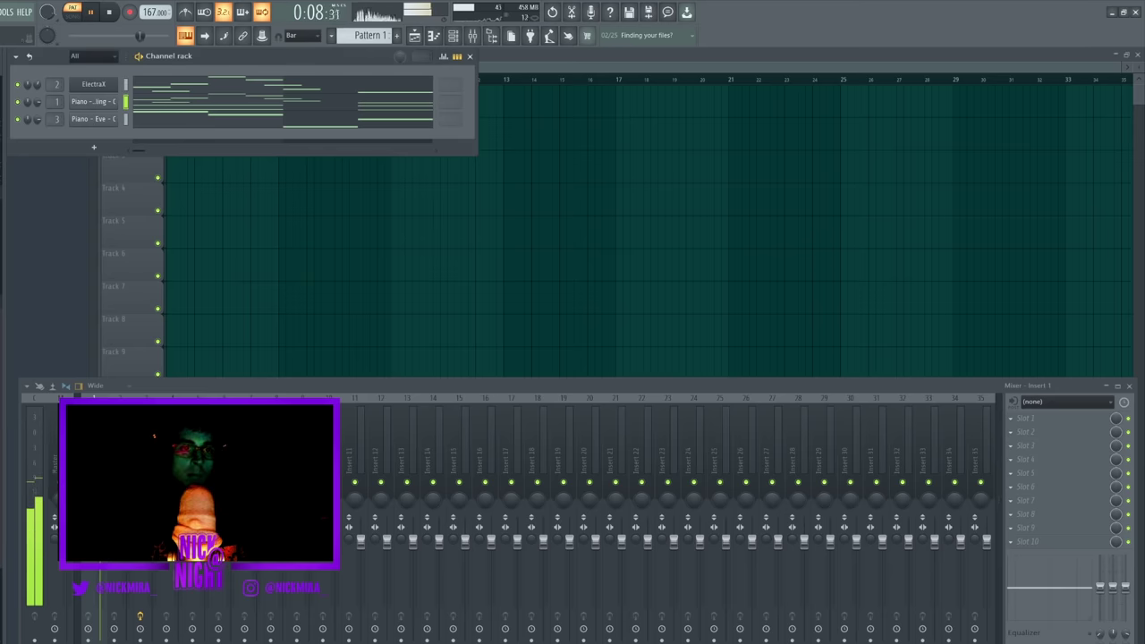
# Load ValhallaVintageVerb in the second effect slot of mixer Insert 3 with mix at 83.5 % and decay at 1.90 s.
pyautogui.click(140, 465)
pyautogui.click(1017, 445)
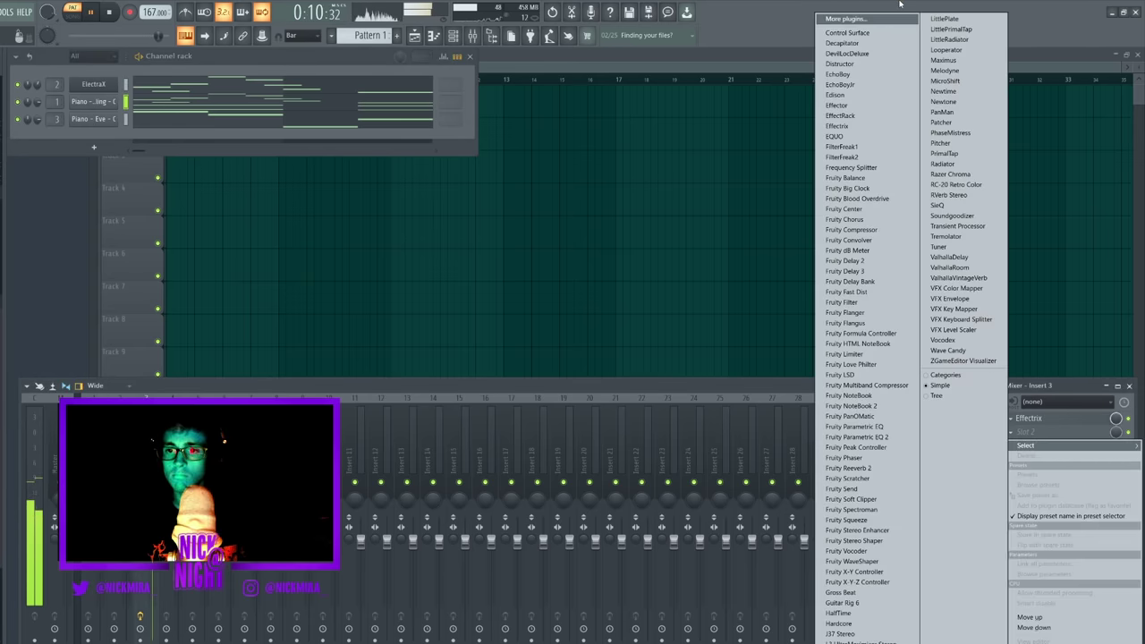
pyautogui.click(973, 281)
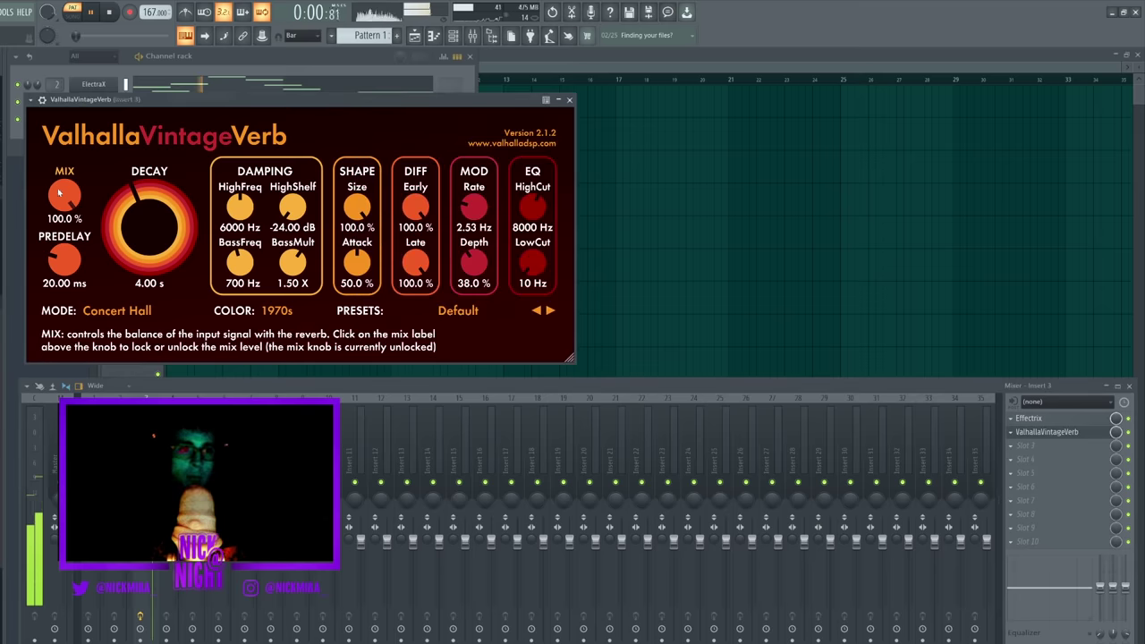
pyautogui.moveTo(65, 194); pyautogui.dragTo(67, 217)
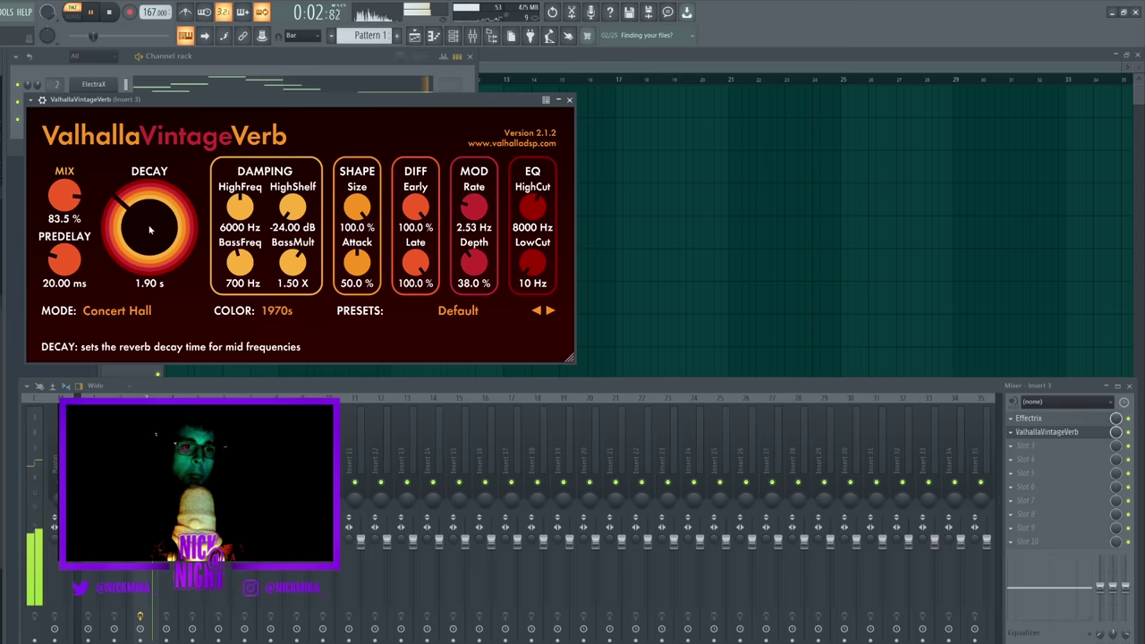
pyautogui.press('Escape')
# Try the Piano - Eve - C melody one octave higher and return it to its original octave.
pyautogui.click(152, 125)
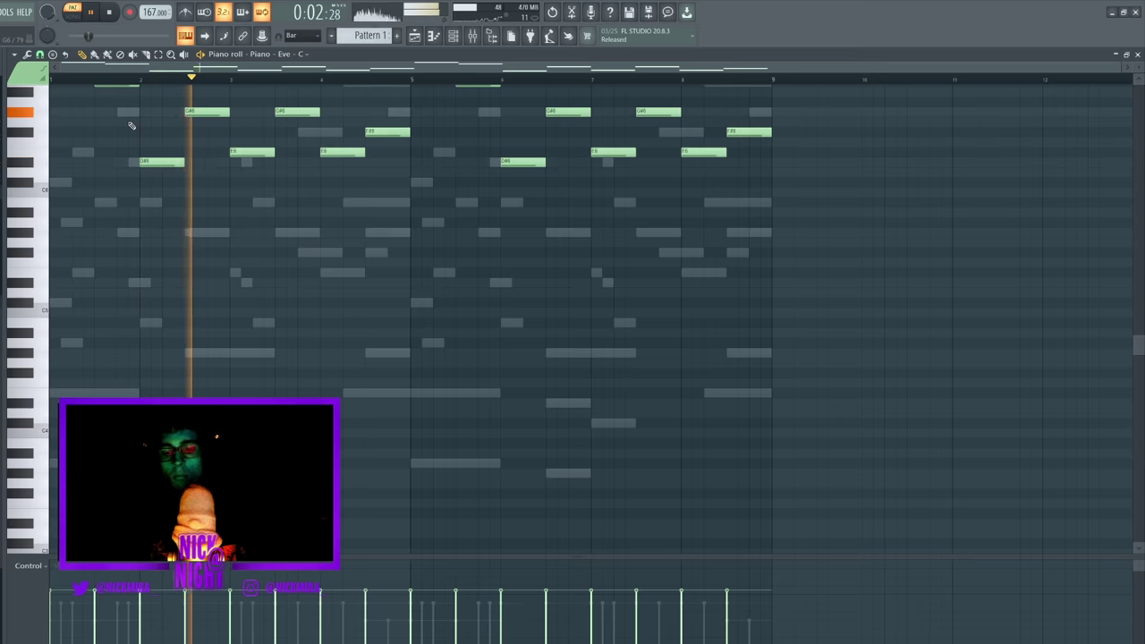
pyautogui.press('Escape')
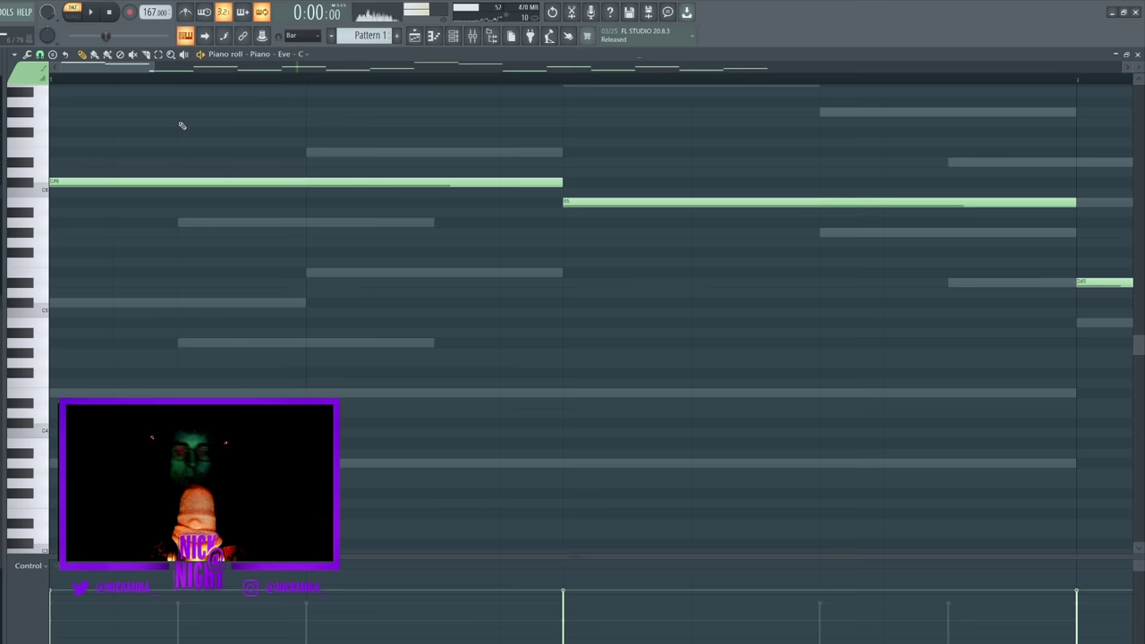
pyautogui.click(179, 118)
pyautogui.press('Escape')
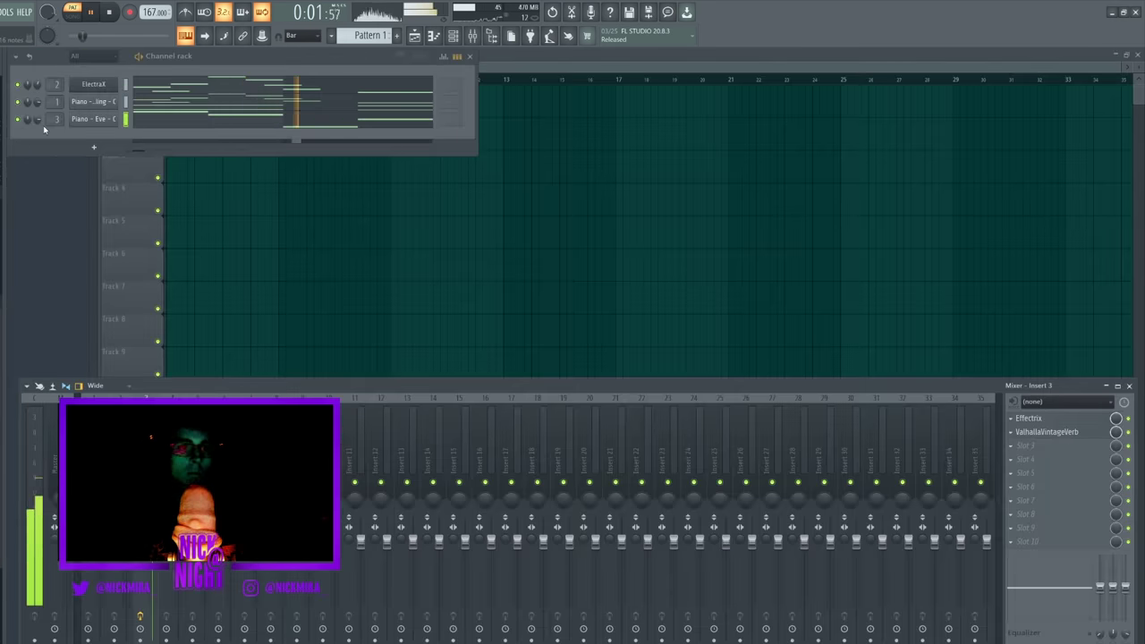
# Load Fruity parametric EQ 2 in the fifth effect slot of the Master track, inspect the frequency spectrum and close the plugin window.
pyautogui.click(52, 465)
pyautogui.click(1052, 472)
pyautogui.click(854, 407)
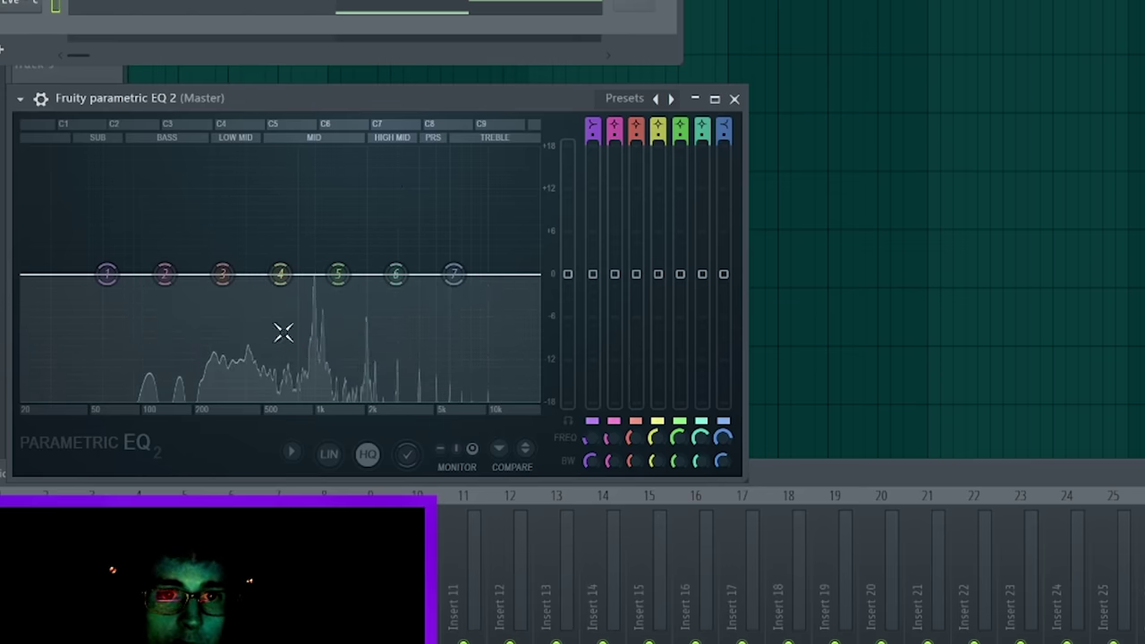
pyautogui.click(733, 96)
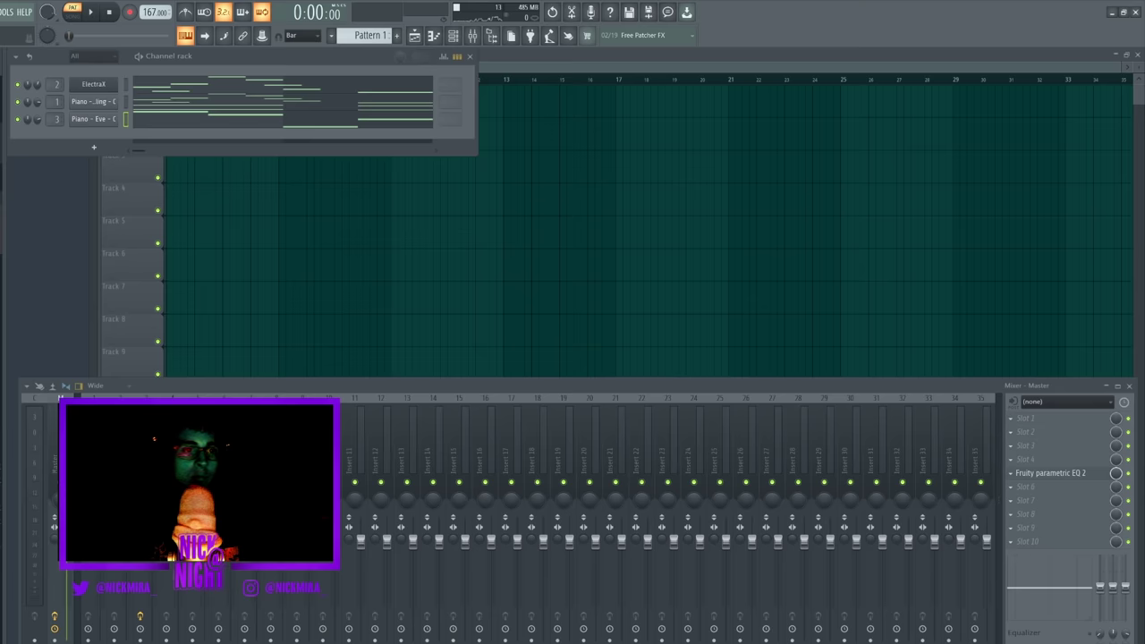
# Add the Game Bass sample as a new channel and open its volume envelope settings.
pyautogui.moveTo(101, 138); pyautogui.dragTo(96, 143)
pyautogui.click(95, 139)
pyautogui.click(139, 194)
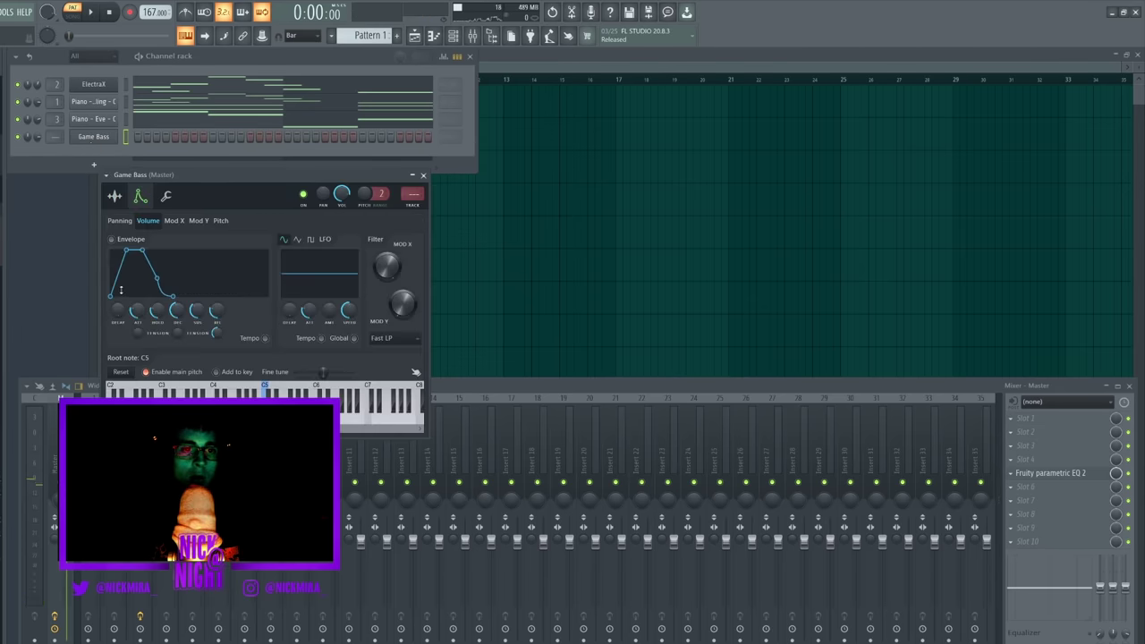
# Copy the lowest notes from bars 1 to 4 of the Dumpling piano into Game Bass, raised one octave to A4, G#4, C#5 and E5.
pyautogui.moveTo(292, 372); pyautogui.dragTo(273, 380)
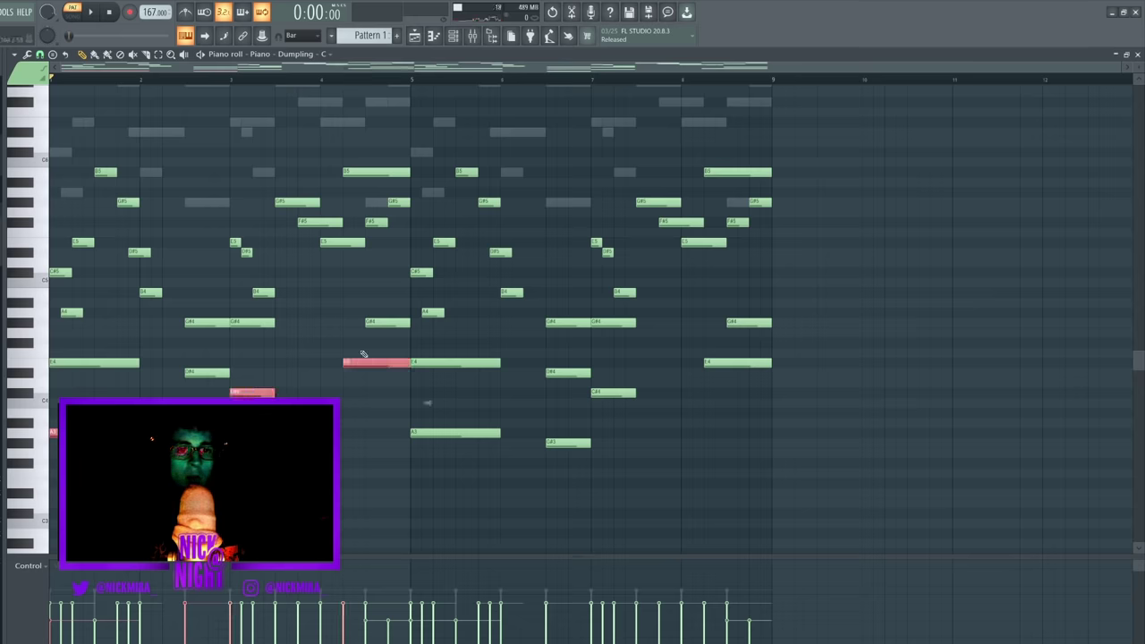
pyautogui.press('F7')
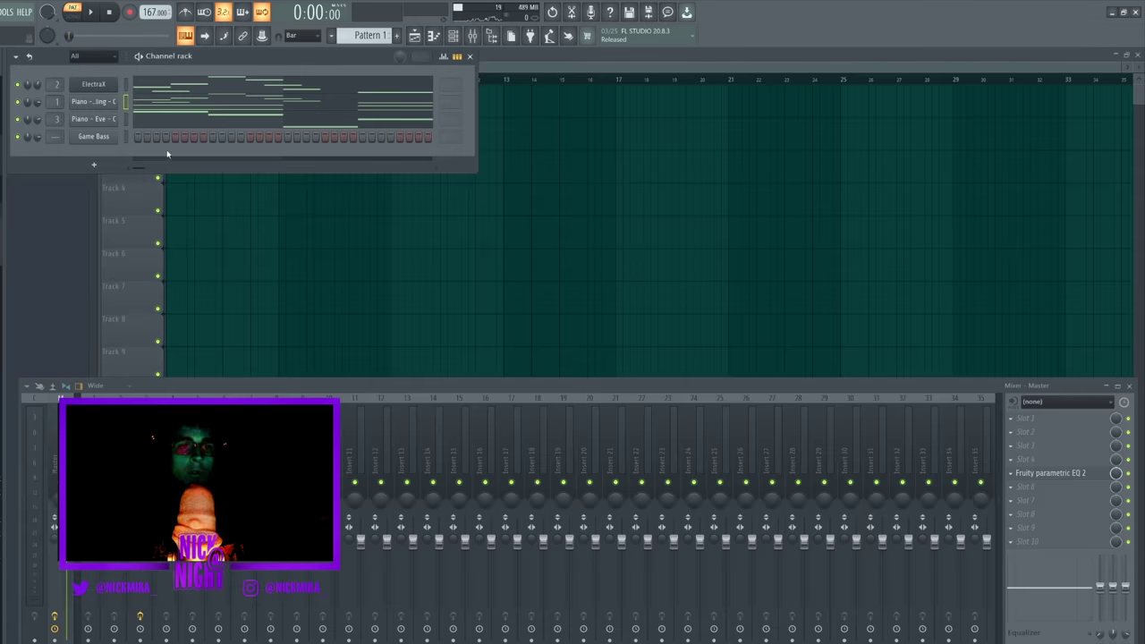
pyautogui.rightClick(123, 133)
pyautogui.click(133, 138)
pyautogui.hotkey('ctrl', 'Up')
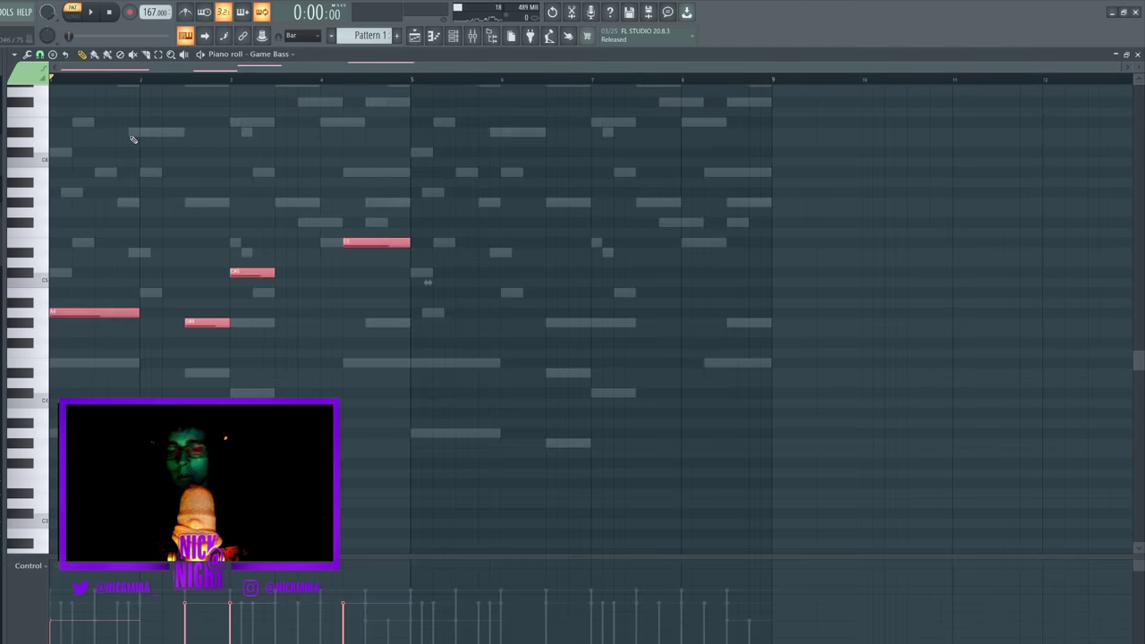
# Raise the first two Game Bass notes to A5 and G#5, keep C#5 and E5, and repeat the line over bars 5 to 8.
pyautogui.press('space')
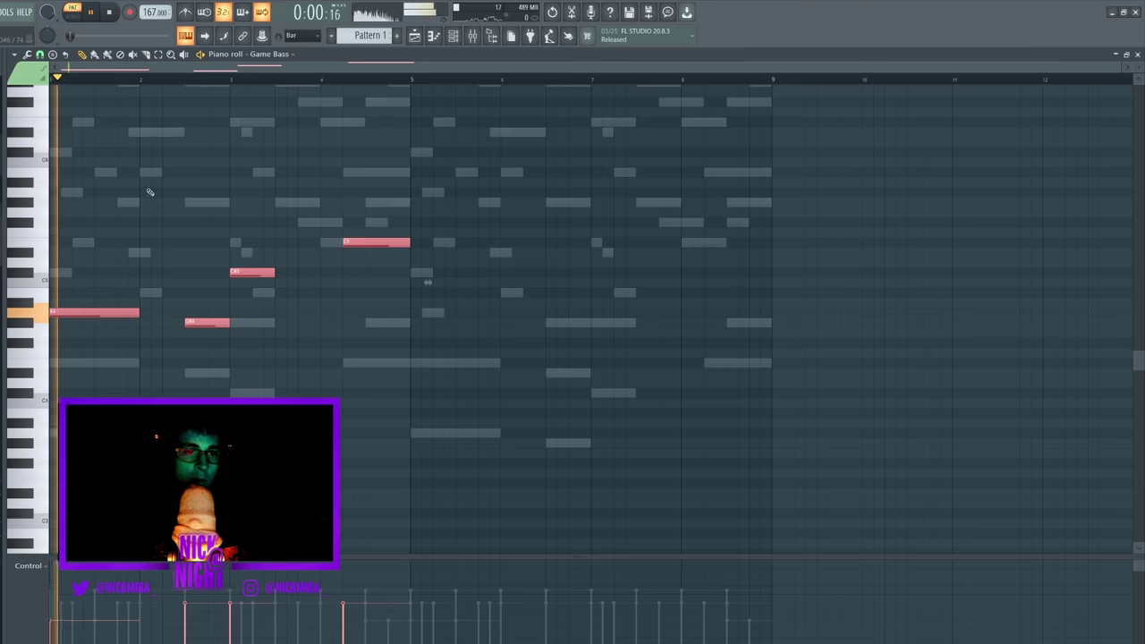
pyautogui.hotkey('ctrl', 'Up')
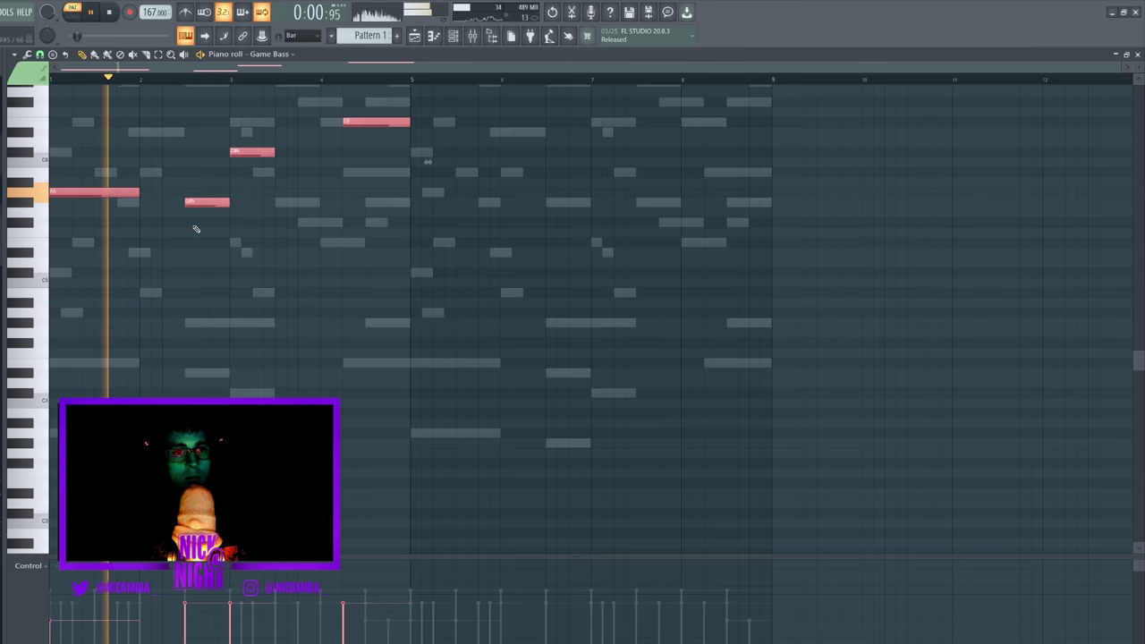
pyautogui.hotkey('ctrl', 'Down')
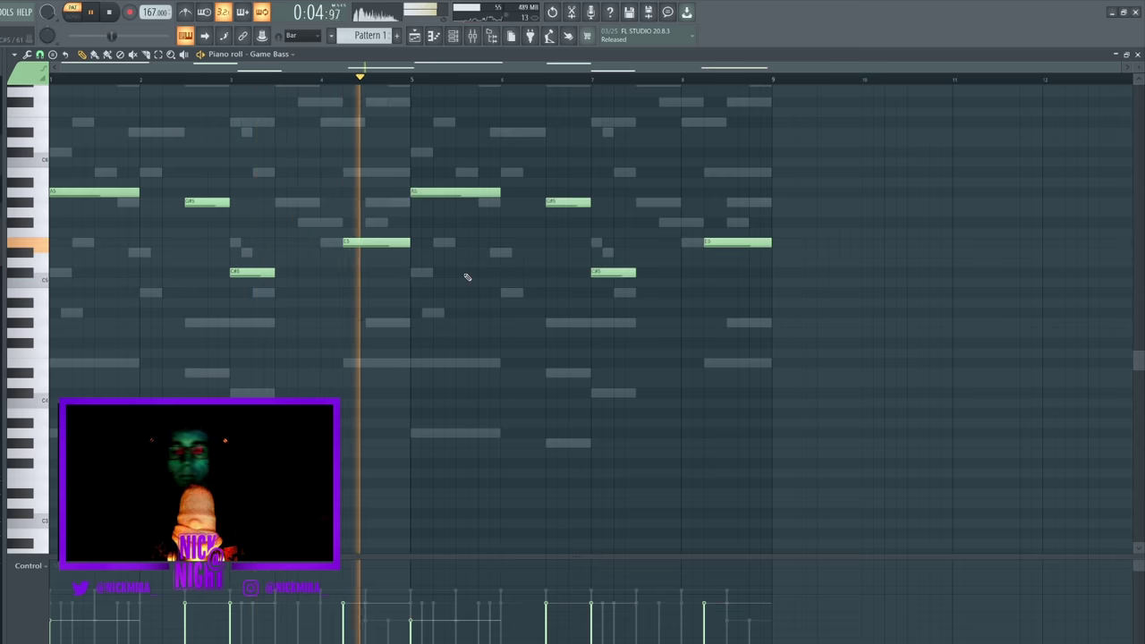
# Extend every Game Bass note to meet the following one, raise all their velocities to maximum and leave the piano roll.
pyautogui.hotkey('ctrl', 'l')
pyautogui.hotkey('ctrl', 'a')
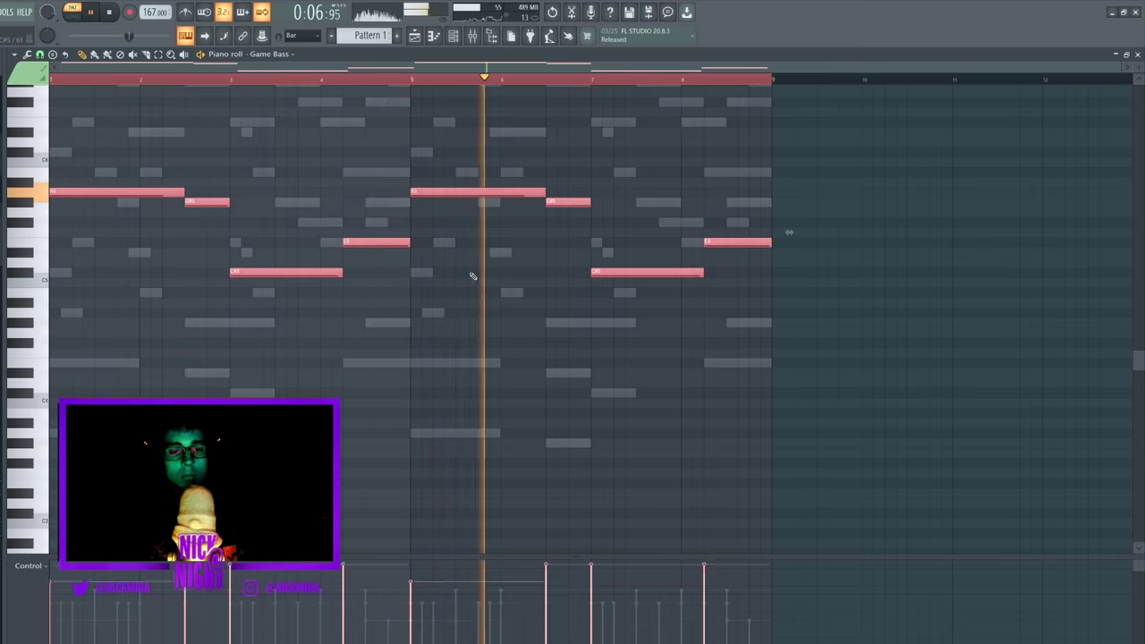
pyautogui.hotkey('ctrl', 'd')
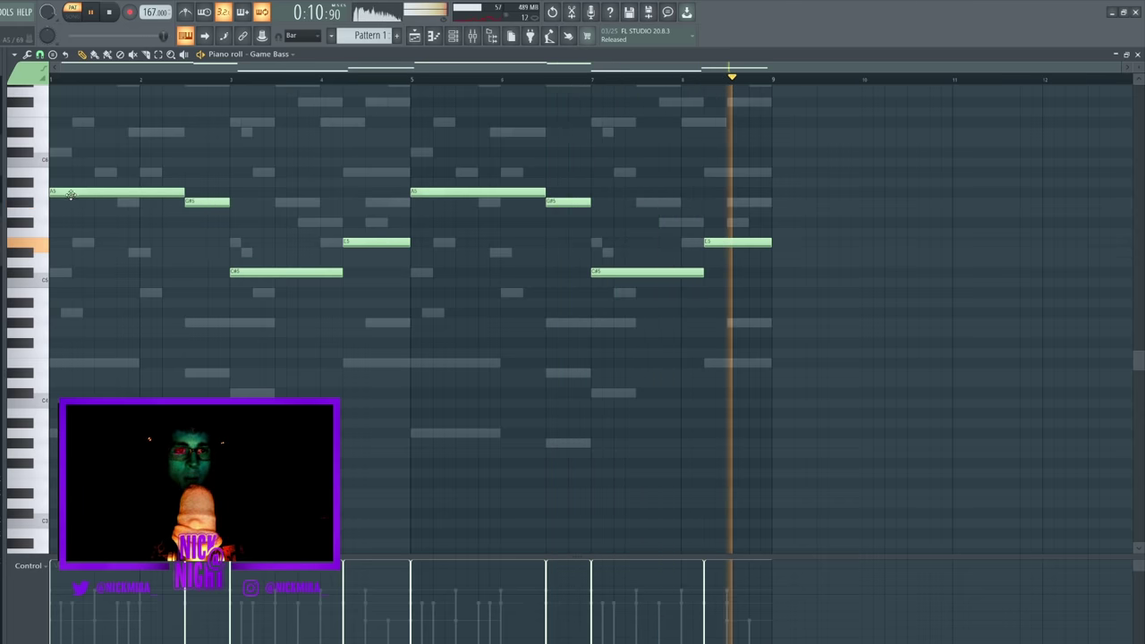
pyautogui.press('Escape')
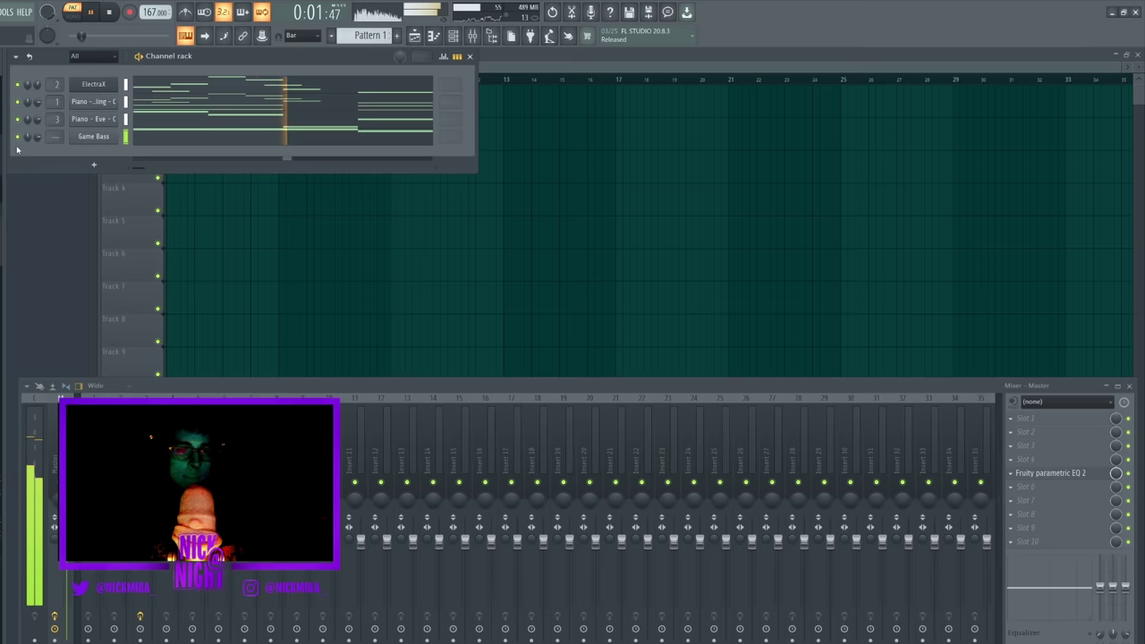
# Add a short A4 slide note at the end of bar 1 in Game Bass and repeat the first four bars over bars 5 to 8.
pyautogui.click(92, 136)
pyautogui.click(92, 136)
pyautogui.press('F7')
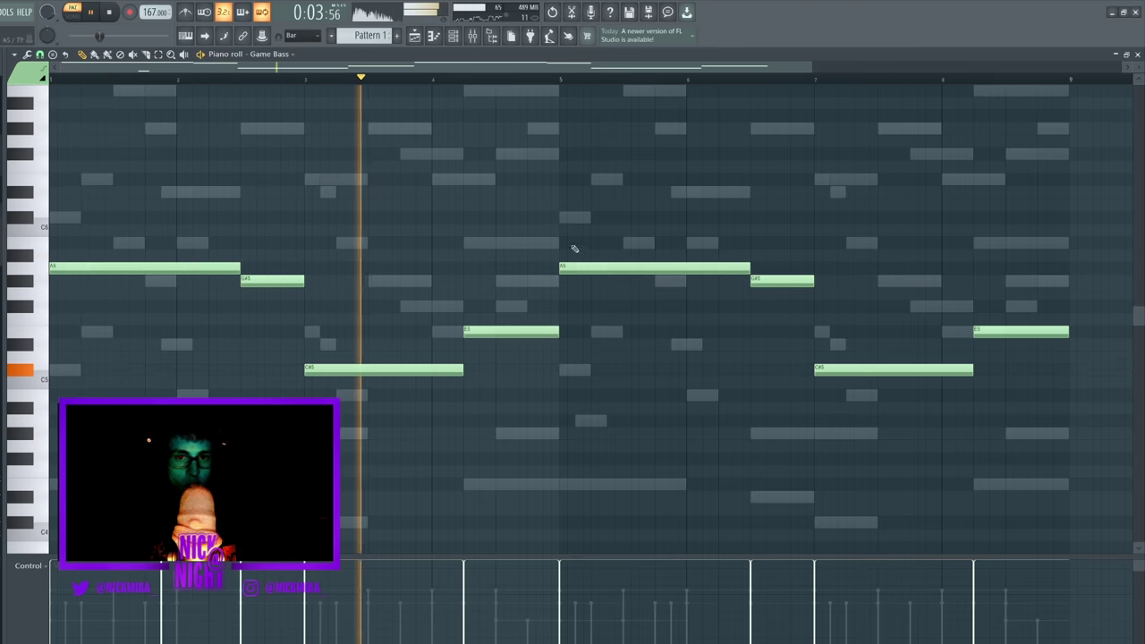
pyautogui.keyDown('ctrl'); pyautogui.moveTo(632, 186); pyautogui.dragTo(1133, 501); pyautogui.keyUp('ctrl')
pyautogui.press('Delete')
pyautogui.hotkey('ctrl', 'b')
pyautogui.hotkey('ctrl', 'd')
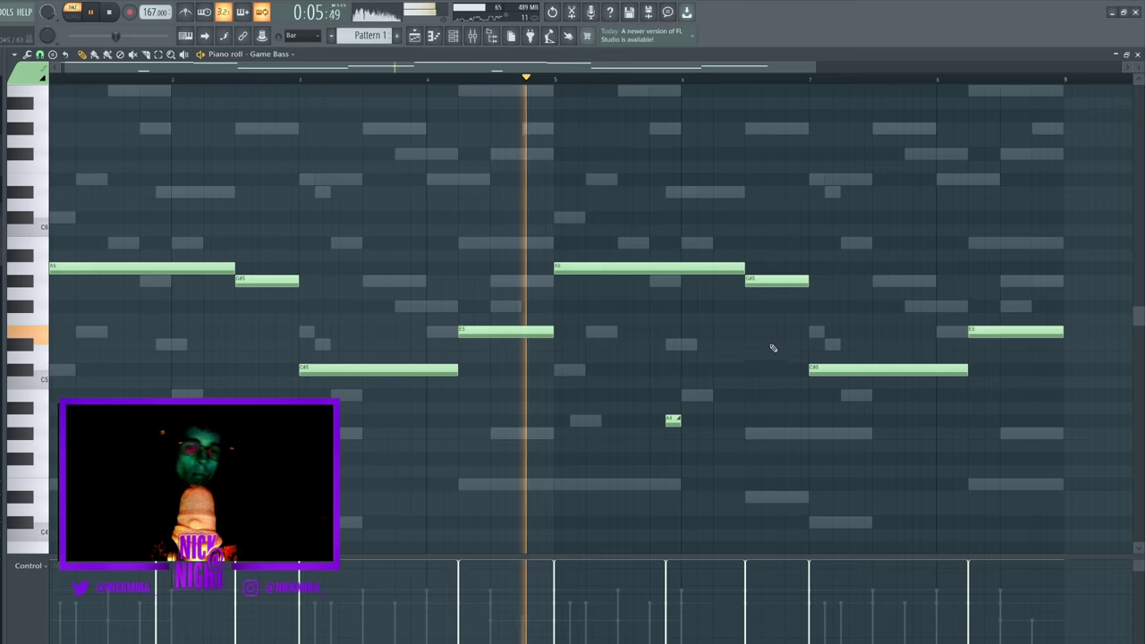
pyautogui.press('Escape')
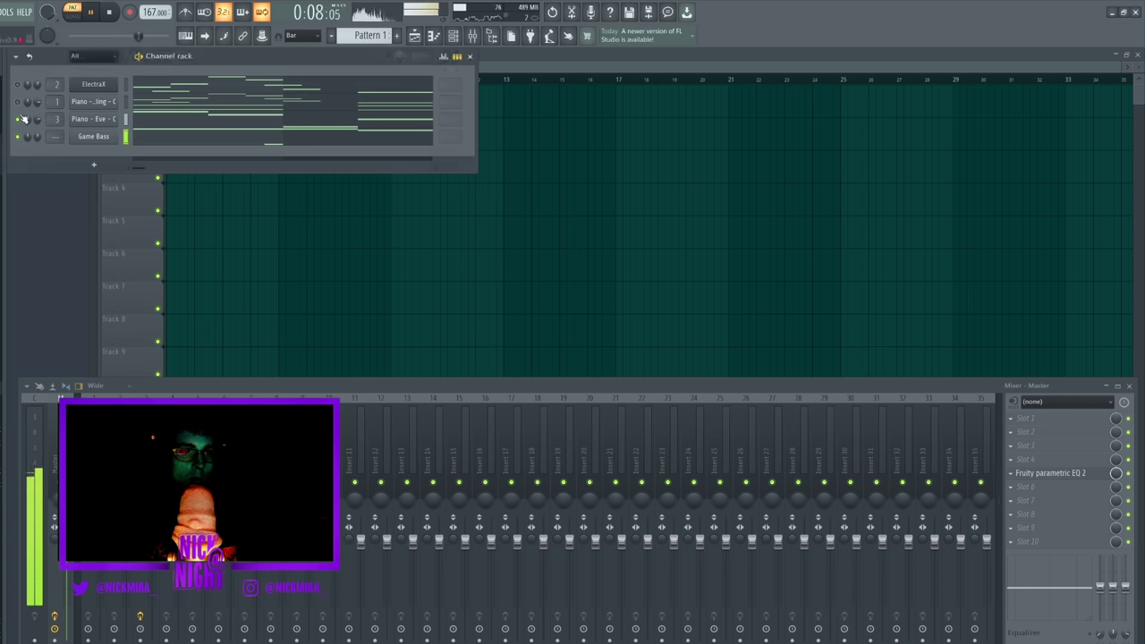
# Insert a second ElectraX instrument above the first ElectraX channel and leave only the new channel unmuted.
pyautogui.rightClick(114, 84)
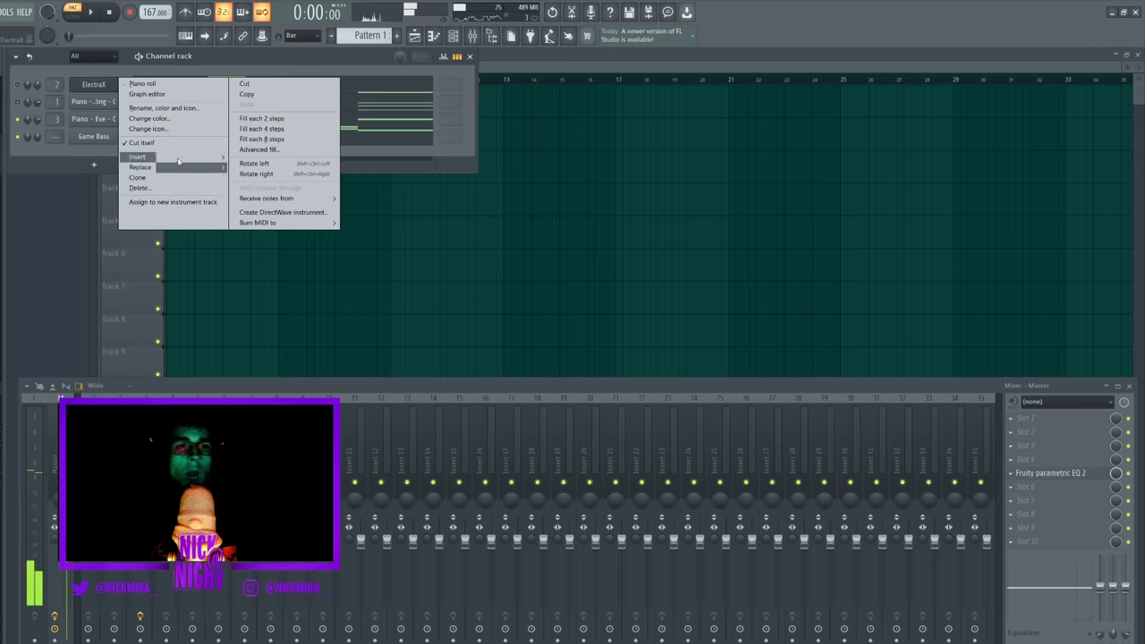
pyautogui.moveTo(143, 157)
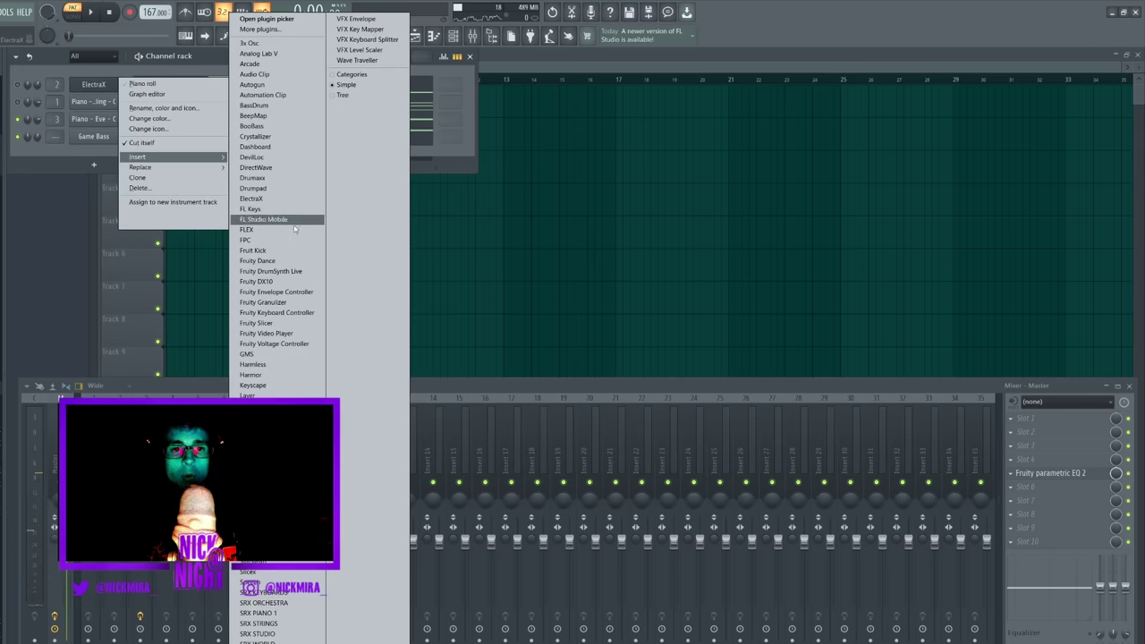
pyautogui.click(254, 198)
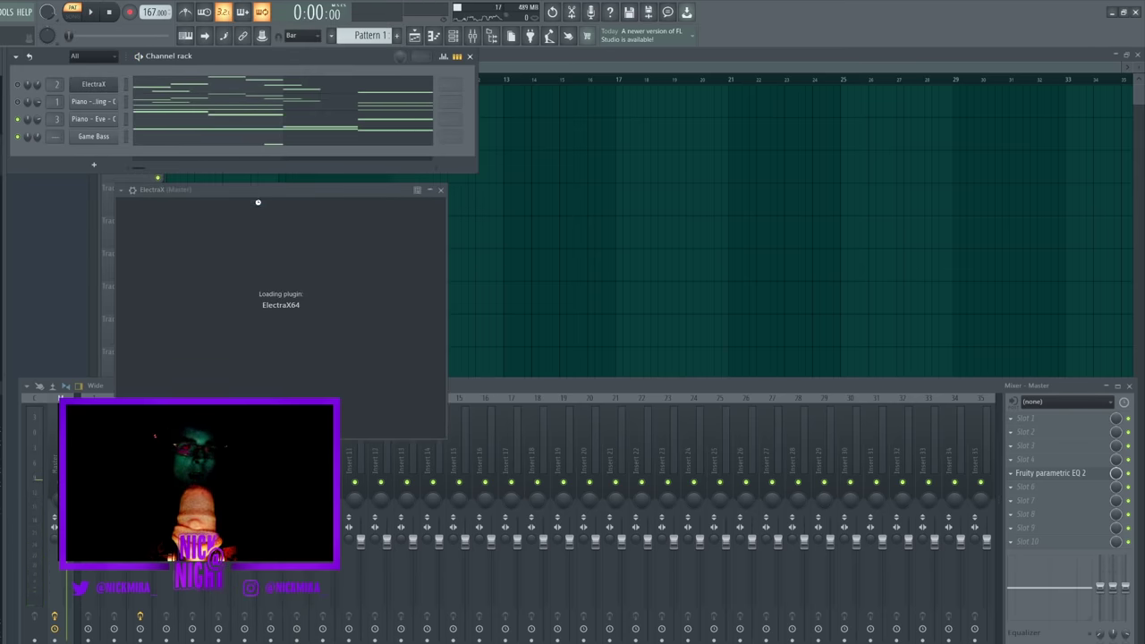
pyautogui.click(348, 205)
pyautogui.click(308, 193)
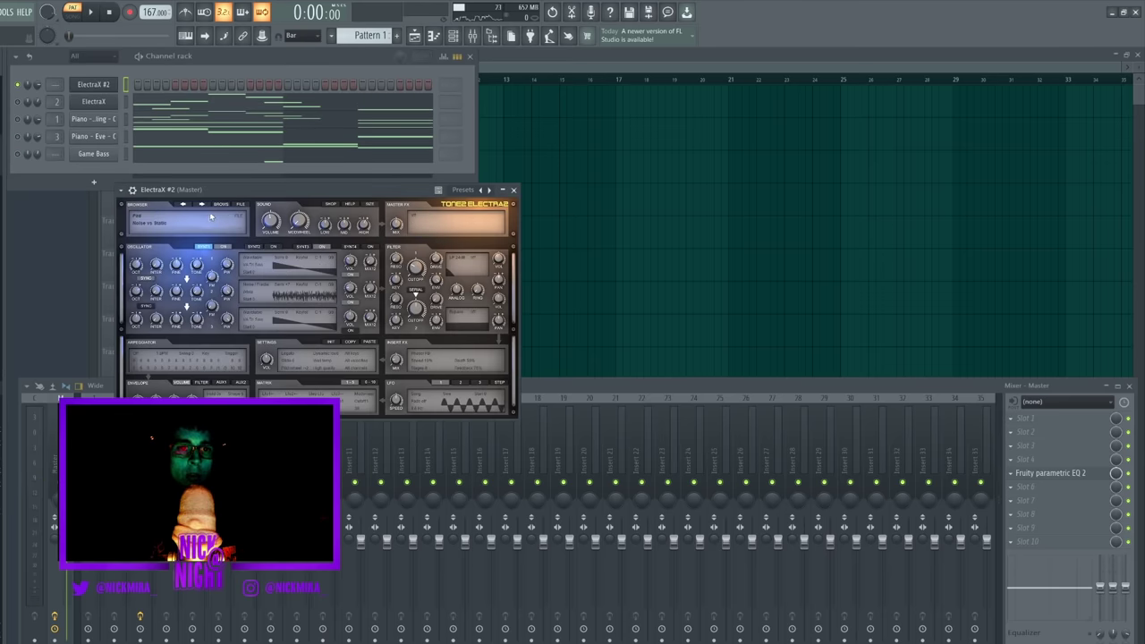
# Select the Organic Vocaloid pad patch in ElectraX #2, paste the copied melody into the channel and audition it.
pyautogui.click(201, 206)
pyautogui.click(202, 204)
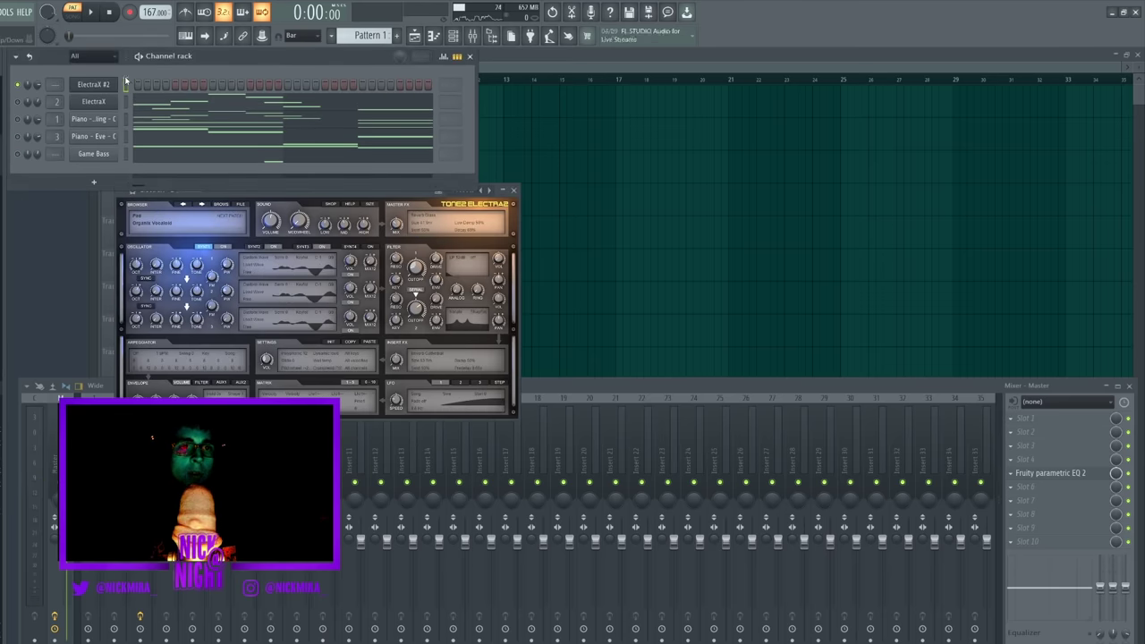
pyautogui.hotkey('ctrl', 'v')
pyautogui.press('space')
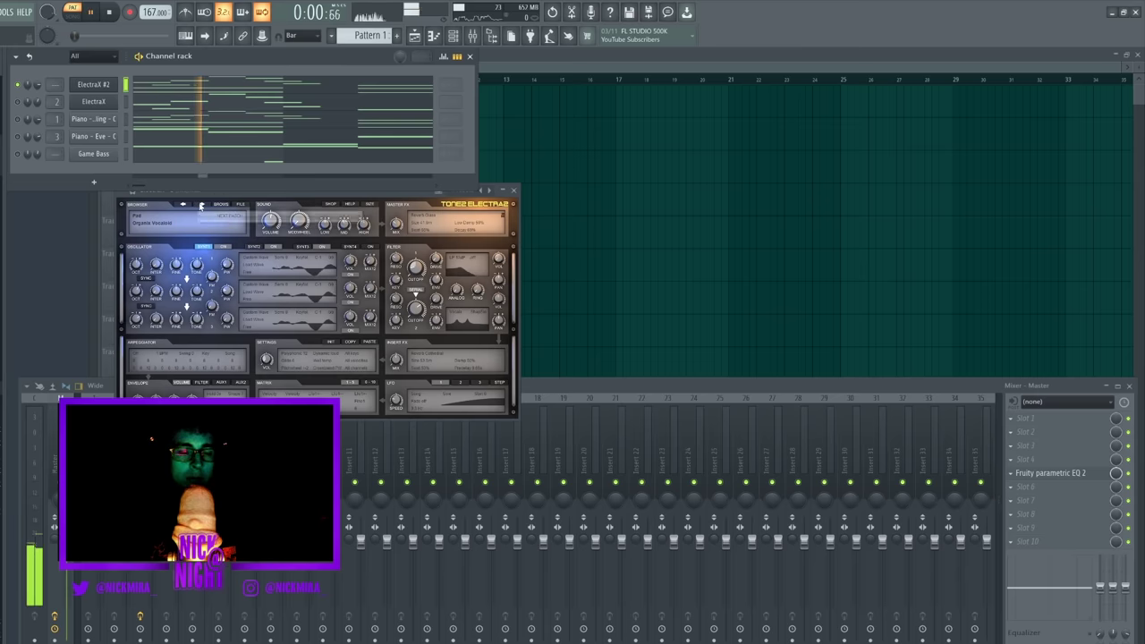
# Step ElectraX #2 onward through several pad patches while auditioning the melody with each one.
pyautogui.click(202, 205)
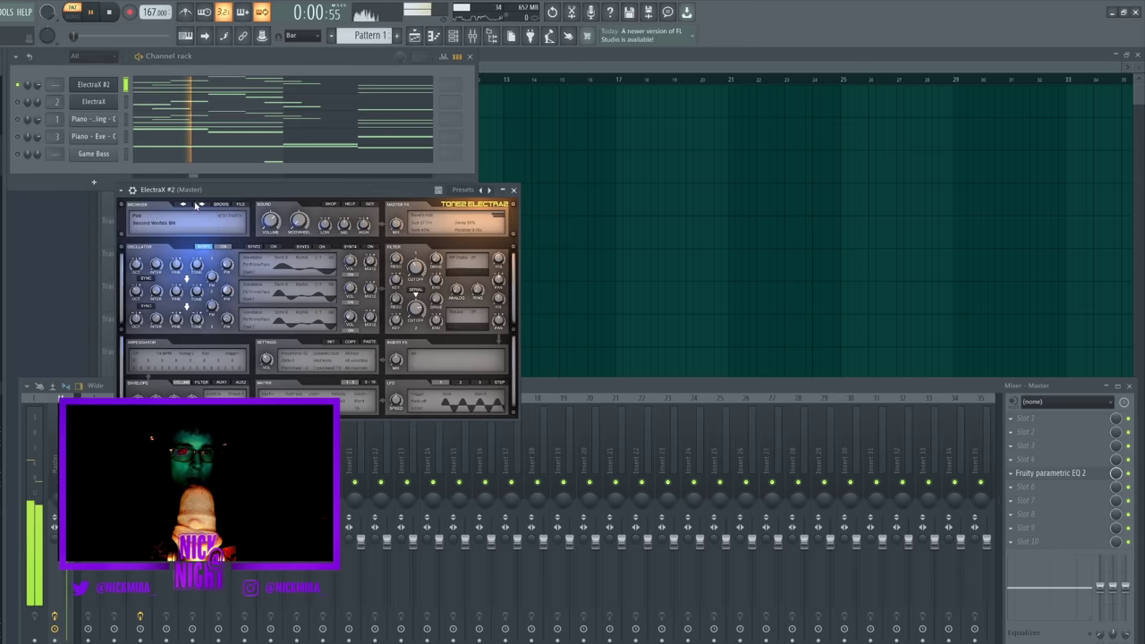
pyautogui.press('space')
pyautogui.click(201, 205)
pyautogui.press('space')
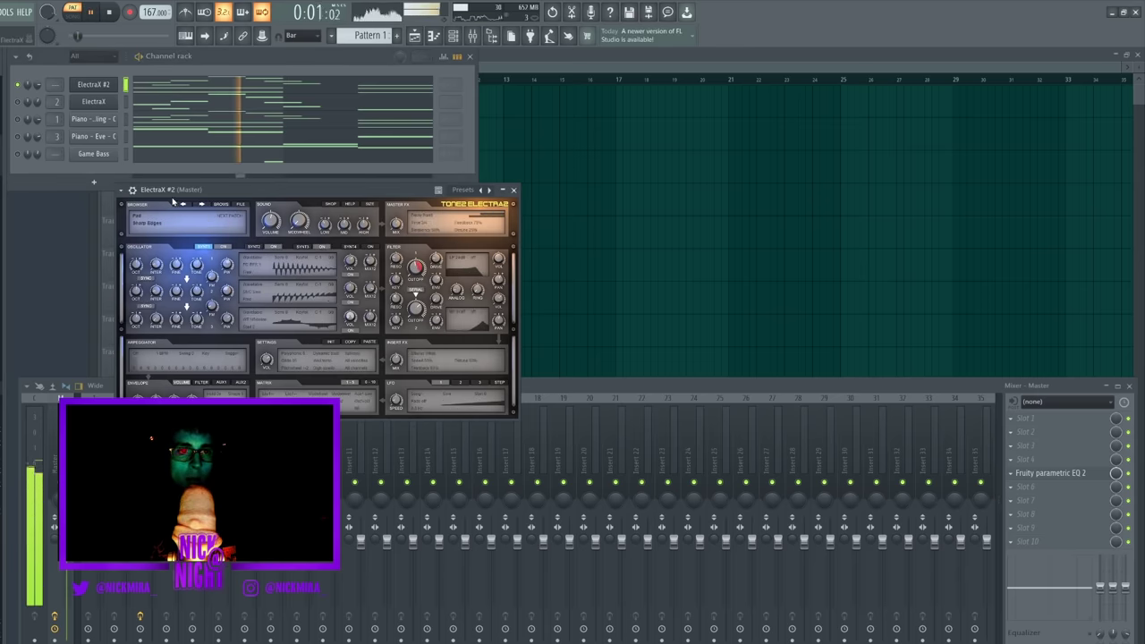
pyautogui.press('space')
pyautogui.click(201, 205)
pyautogui.press('space')
# Delete the upper melody notes from the first four bars of ElectraX #2 and play back the rest.
pyautogui.click(179, 88)
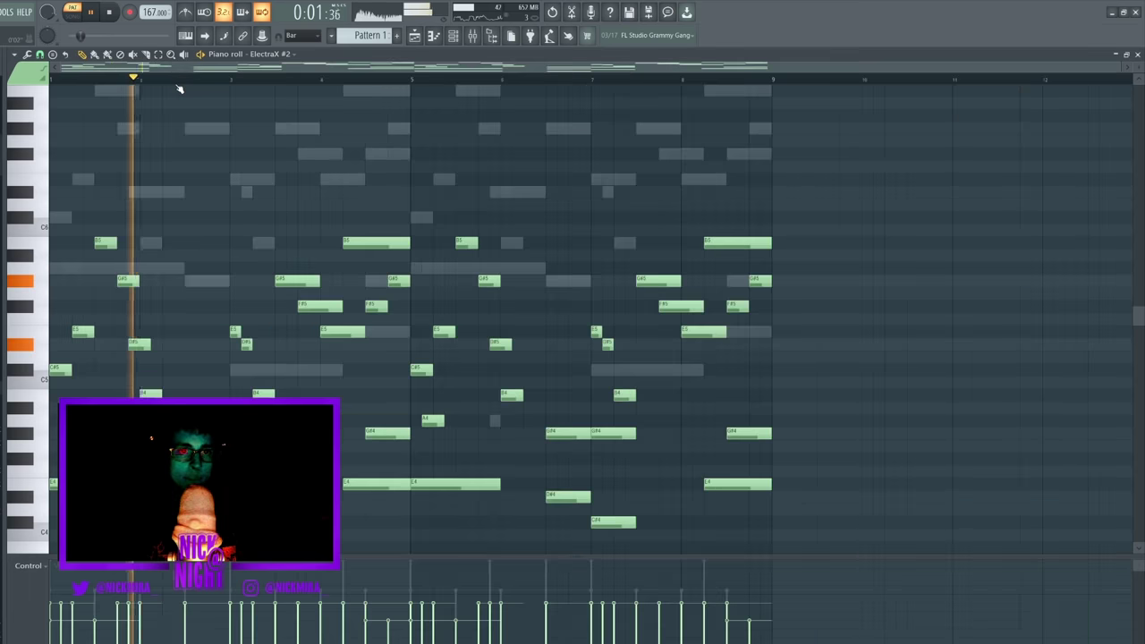
pyautogui.press('space')
pyautogui.rightClick(106, 243)
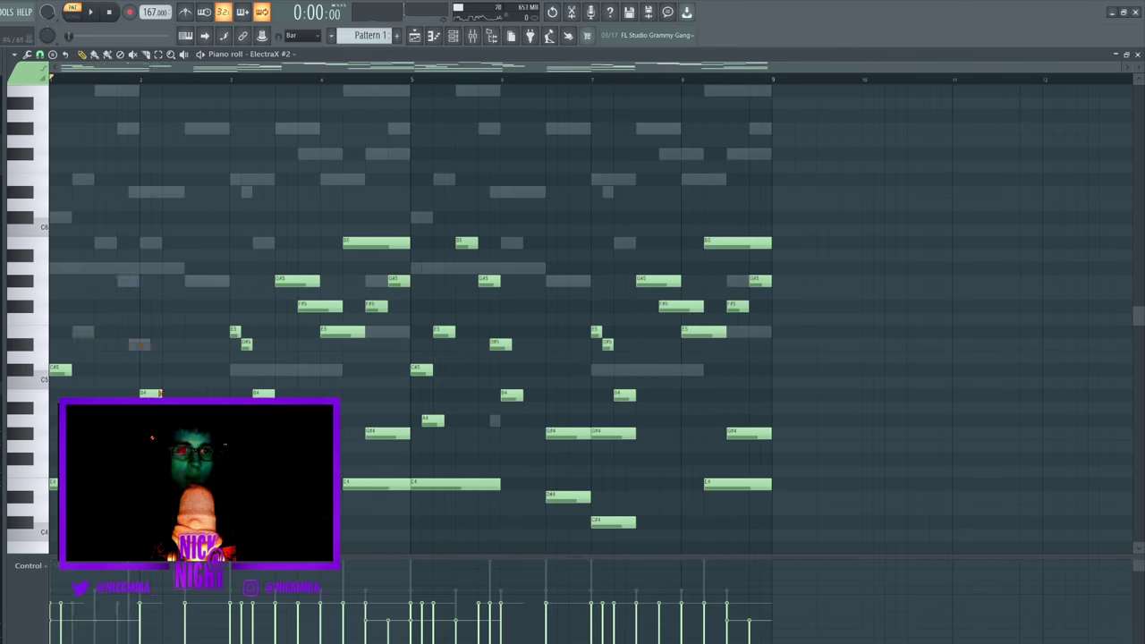
pyautogui.moveTo(92, 237); pyautogui.dragTo(148, 344)
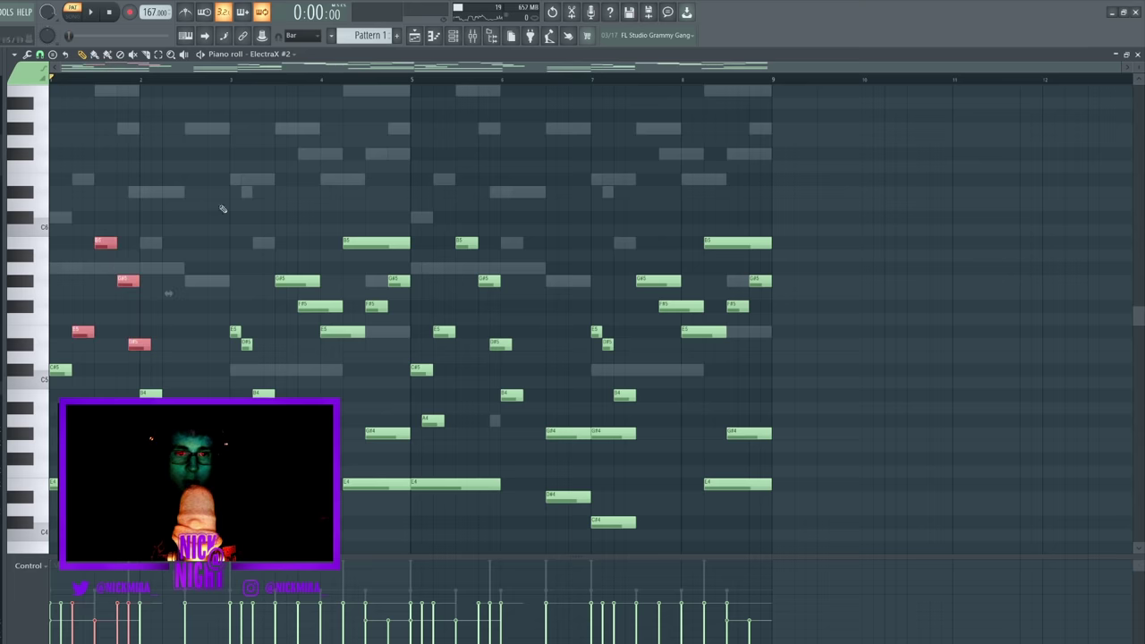
pyautogui.moveTo(212, 200); pyautogui.dragTo(402, 358)
pyautogui.press('Delete')
pyautogui.press('space')
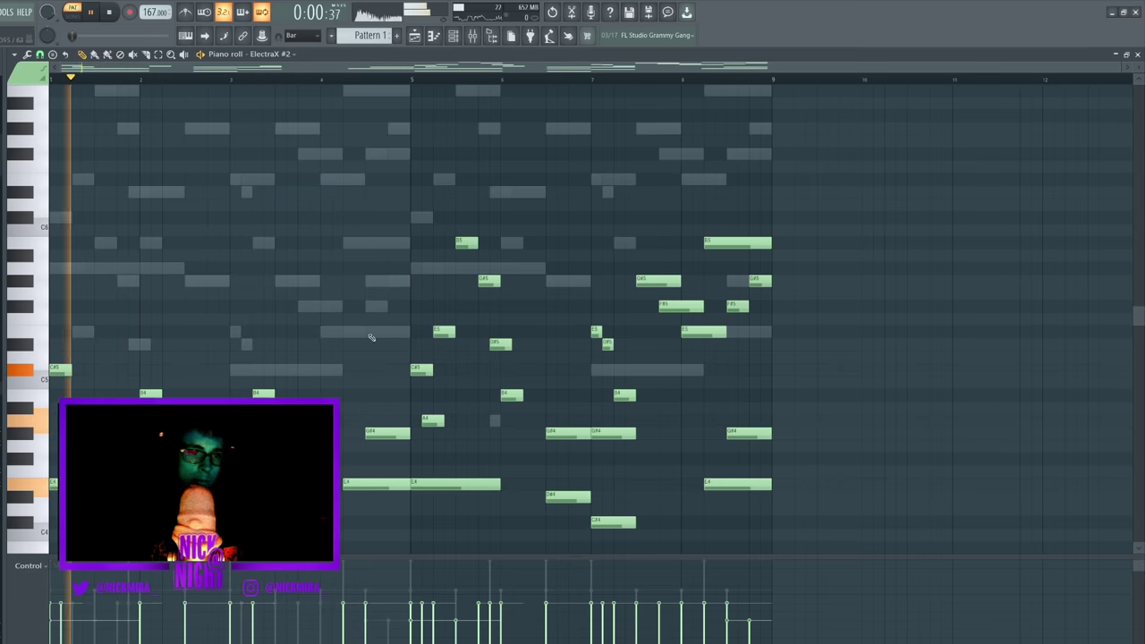
# Remove the leftover melody notes in bars 1 to 4 and fill the chords with C#4 in bar 1, E4 in bar 3 and B4 in bar 4.
pyautogui.scroll(-1, 370, 332)
pyautogui.scroll(-2, 572, 307)
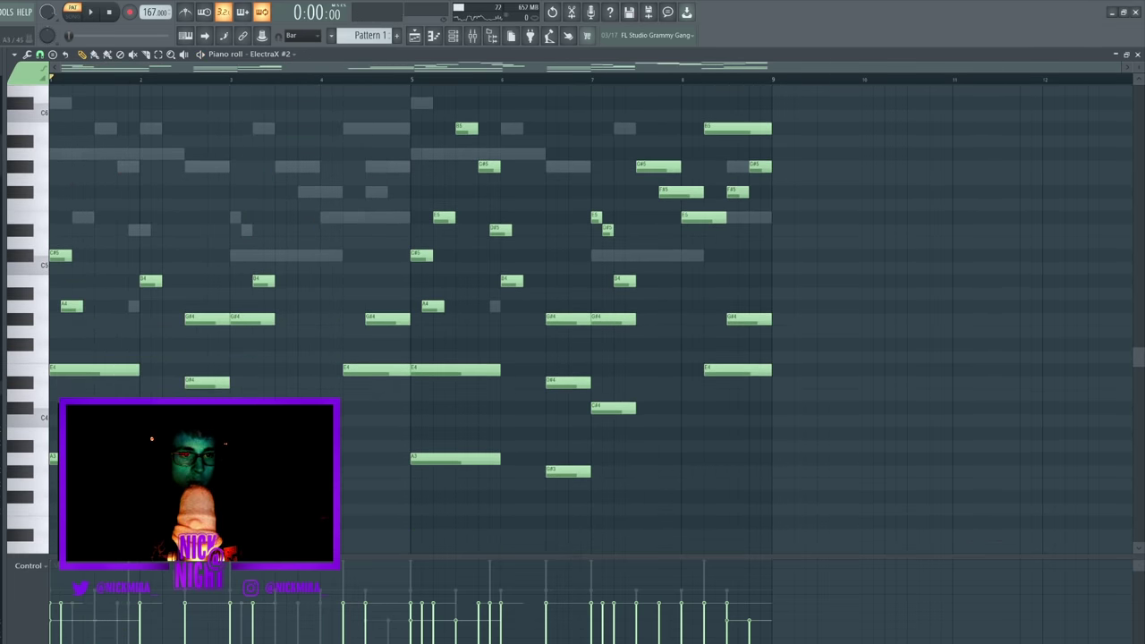
pyautogui.click(40, 402)
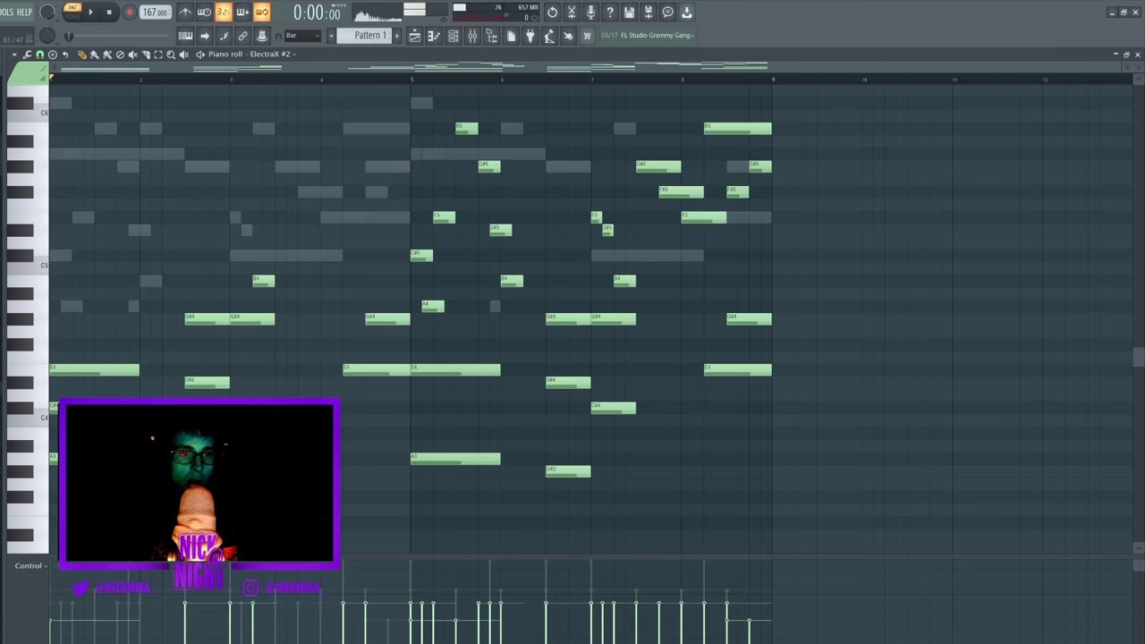
pyautogui.click(242, 370)
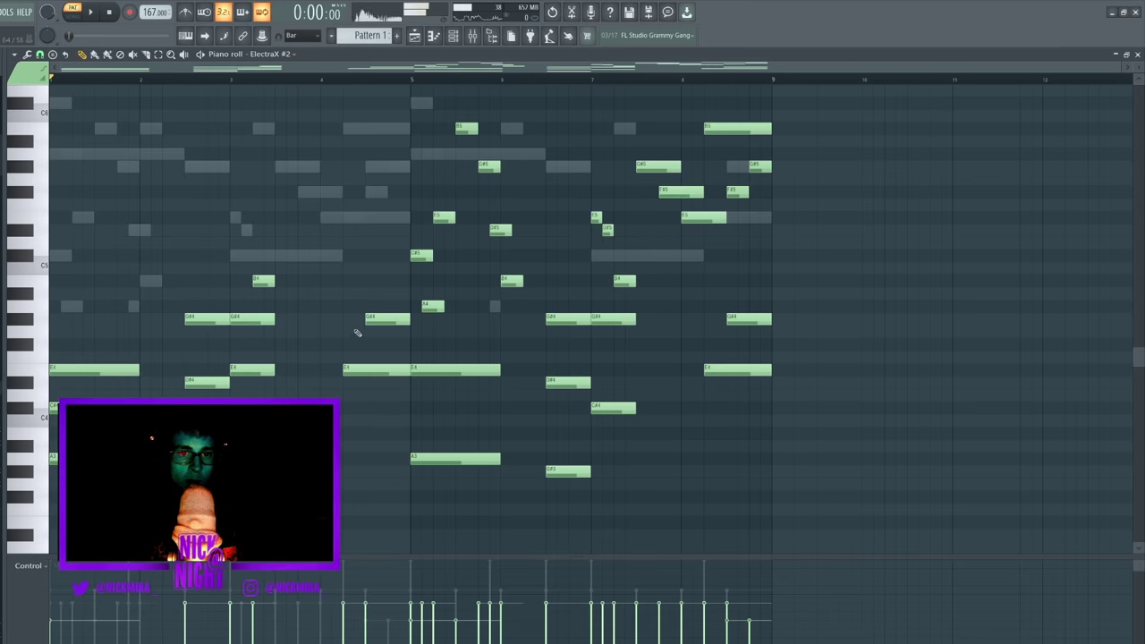
pyautogui.click(358, 280)
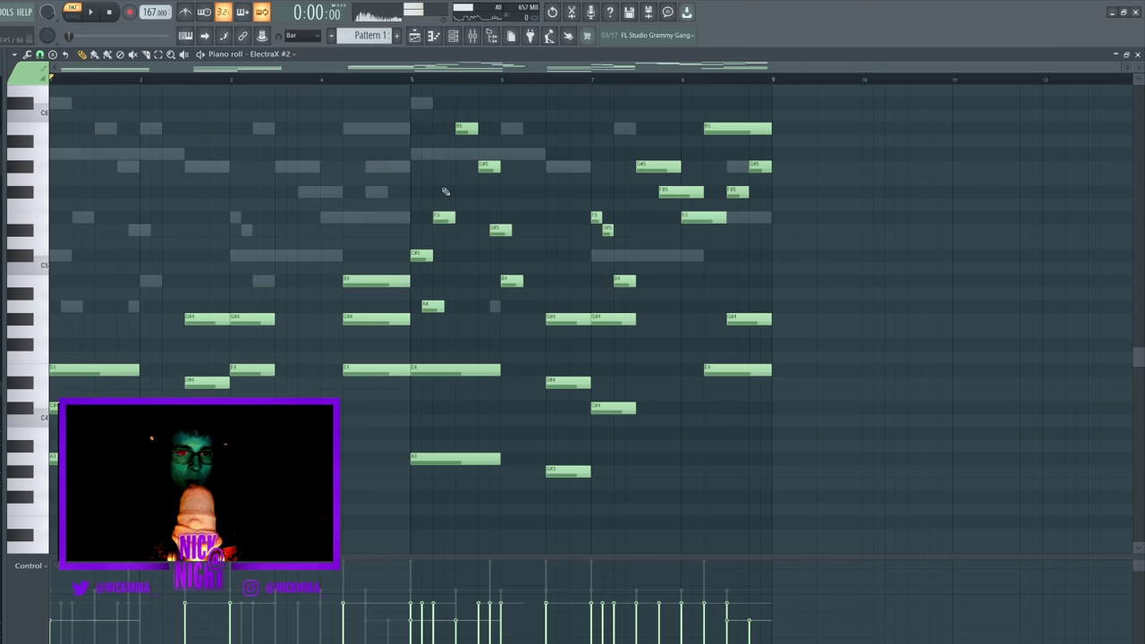
# Delete all ElectraX #2 notes in bars 5 to 8 and repeat the first four bars of chords there.
pyautogui.moveTo(417, 114); pyautogui.dragTo(1138, 620)
pyautogui.press('Delete')
pyautogui.hotkey('ctrl', 'b')
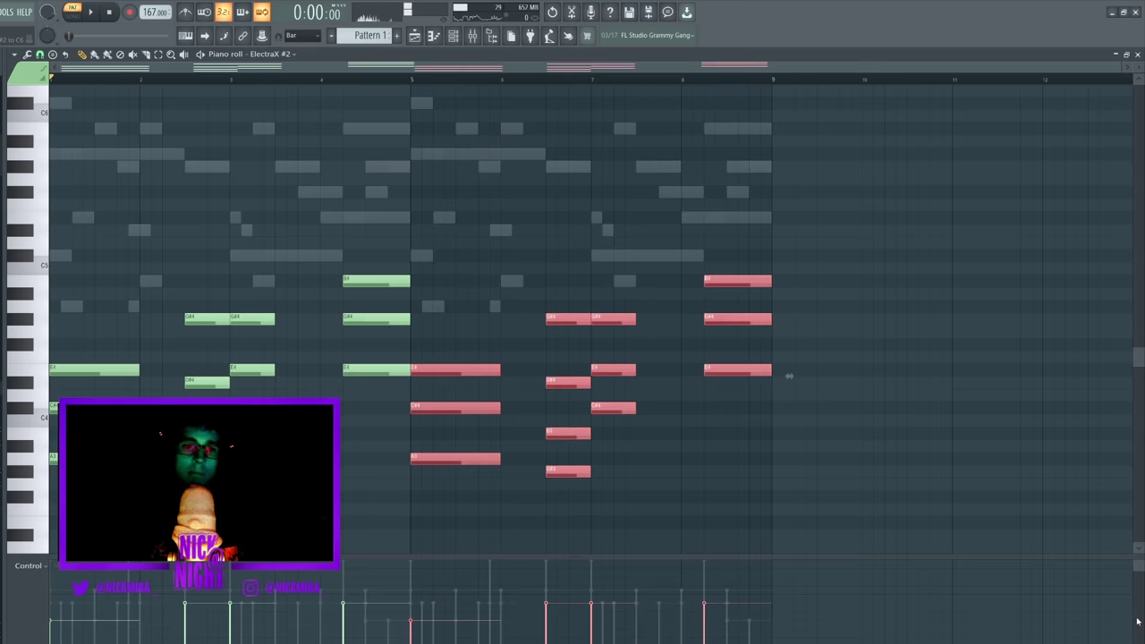
# Raise the chords of bars 1 to 3 by an octave, repeat the revised four bars over bars 5 to 8 and leave the piano roll.
pyautogui.hotkey('ctrl', 'a')
pyautogui.press('space')
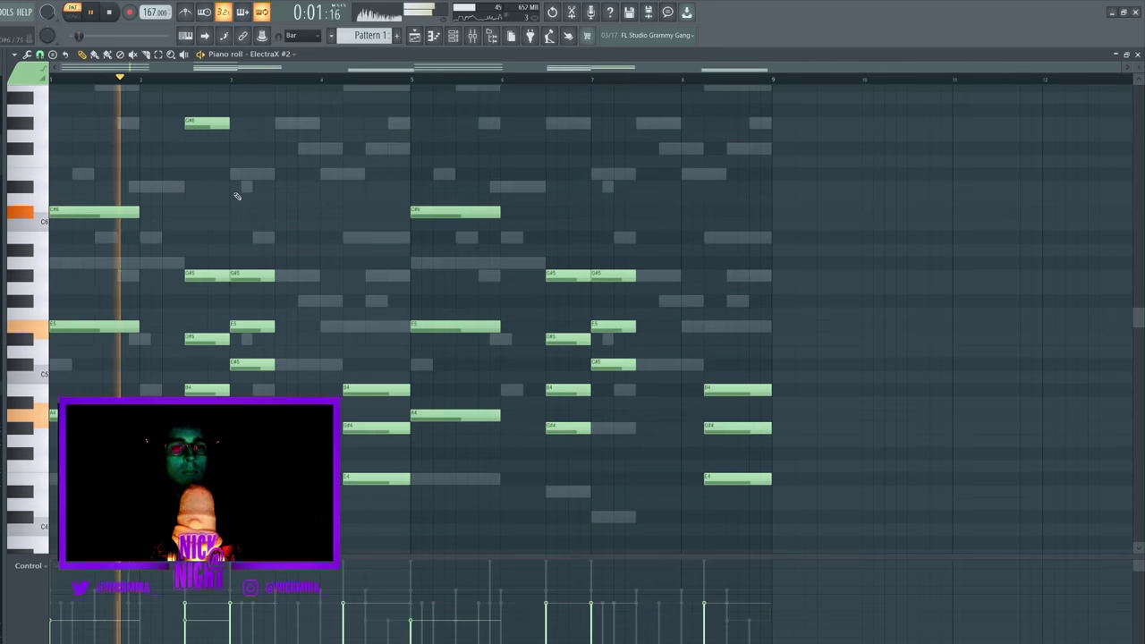
pyautogui.moveTo(412, 161); pyautogui.dragTo(805, 630)
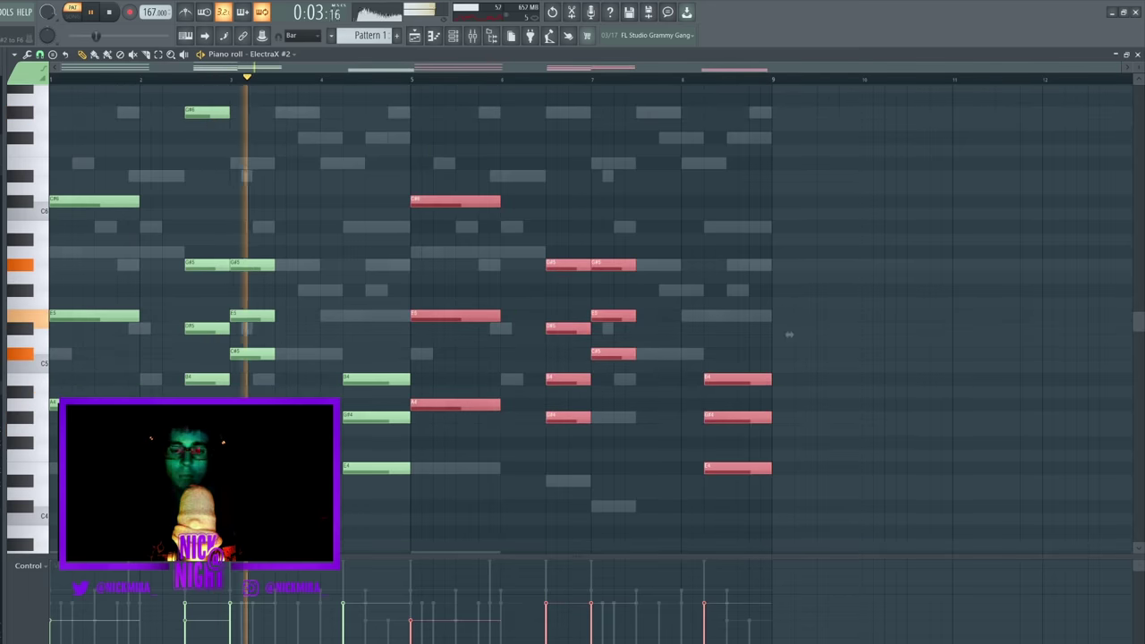
pyautogui.press('Delete')
pyautogui.hotkey('ctrl', 'b')
pyautogui.press('F7')
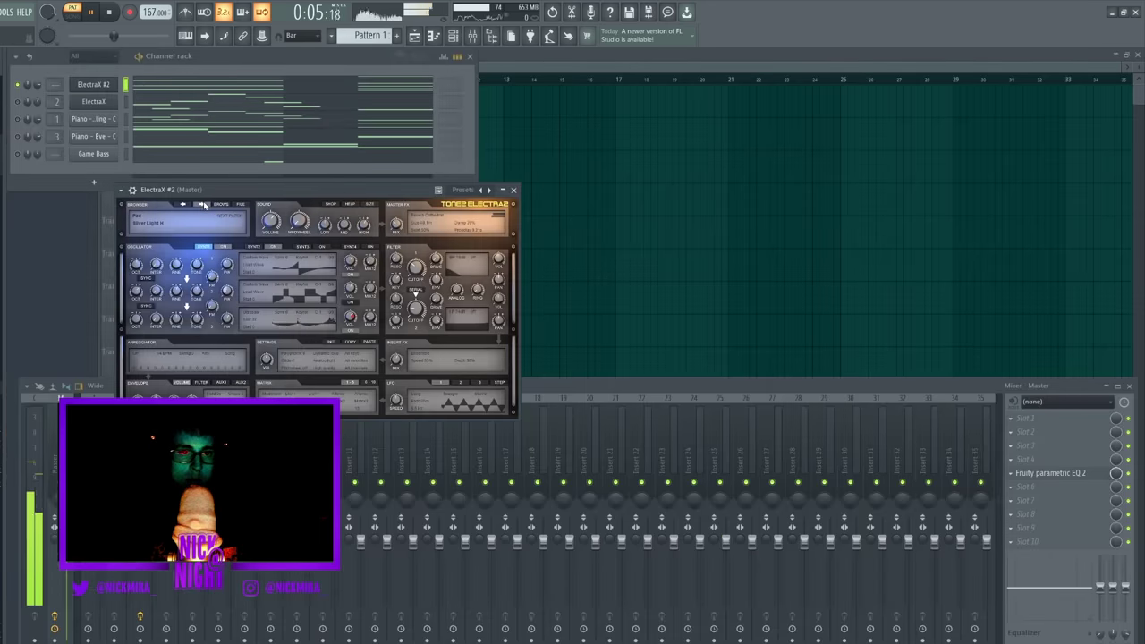
# Step ElectraX #2 through the pad patches to Wavescan 1 H, auditioning the chords together with the unmuted Dumpling piano.
pyautogui.click(203, 205)
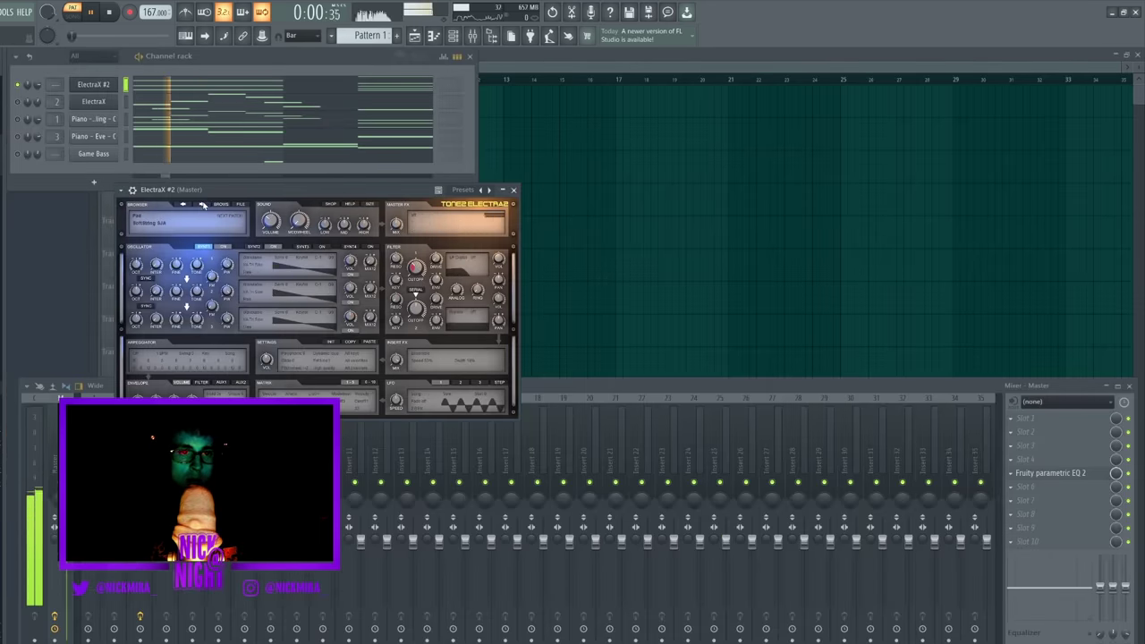
pyautogui.click(203, 205)
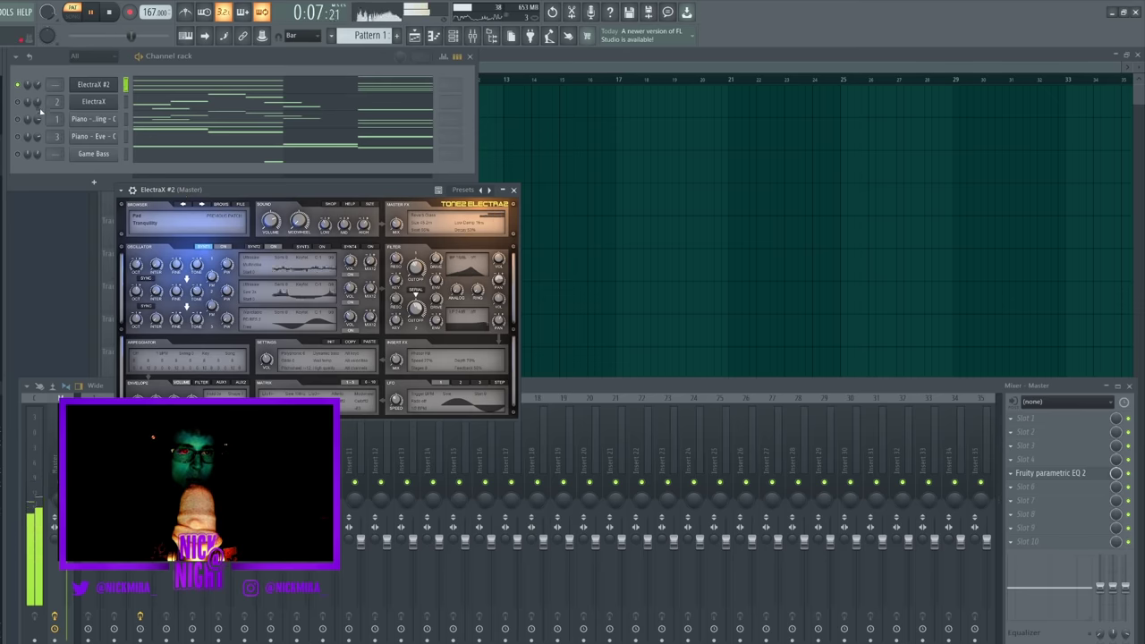
pyautogui.moveTo(37, 86); pyautogui.dragTo(38, 82)
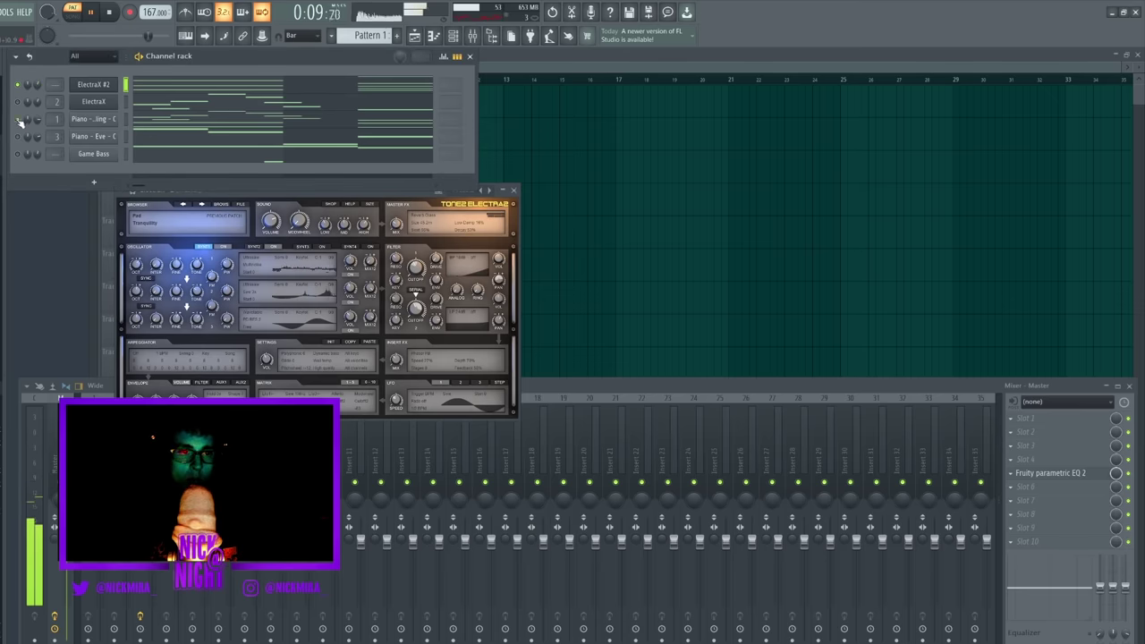
pyautogui.click(202, 204)
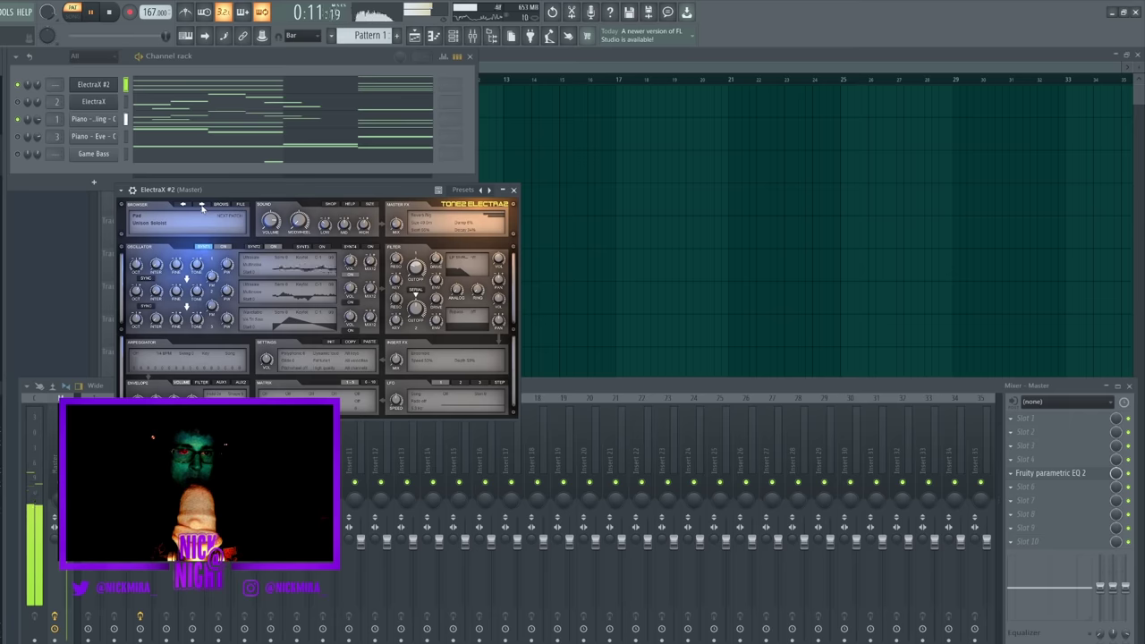
pyautogui.click(201, 204)
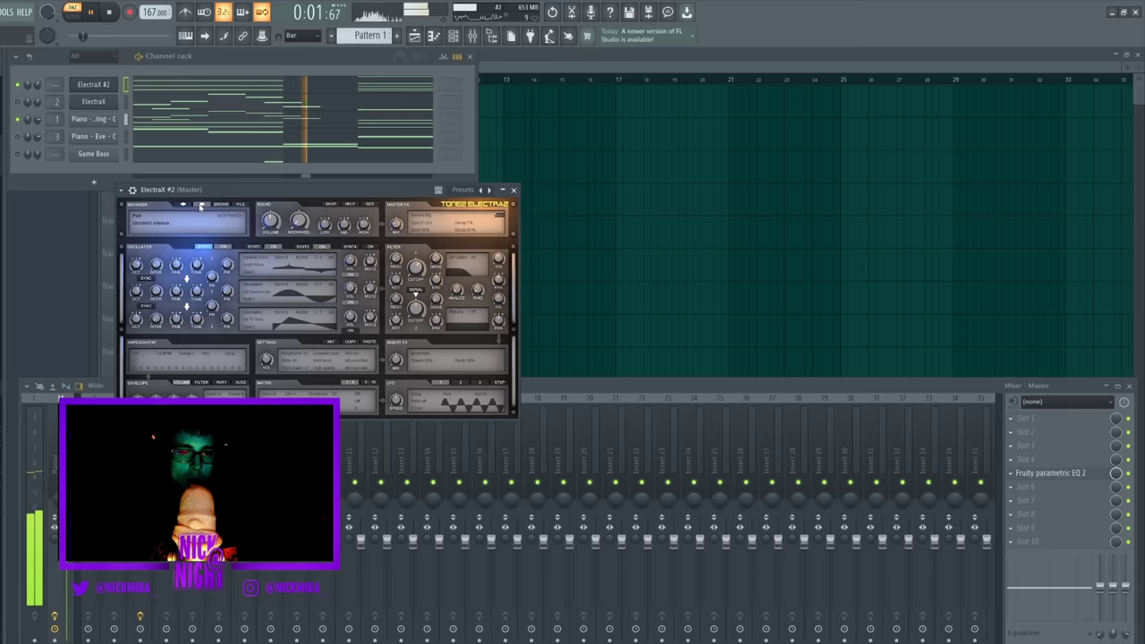
pyautogui.click(201, 205)
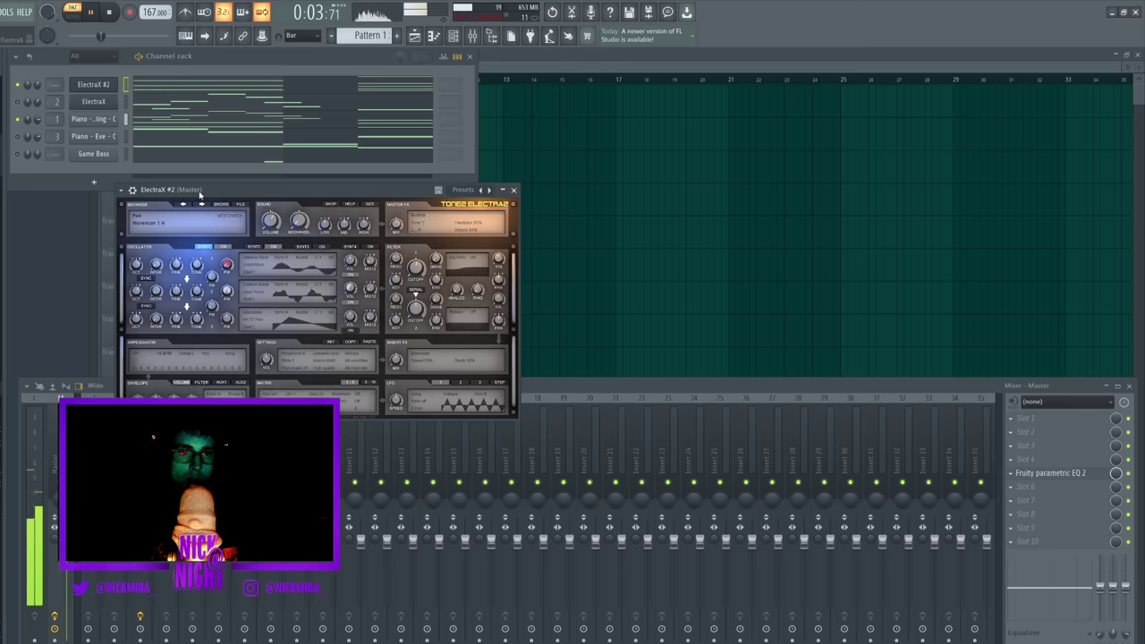
# Solo ElectraX #2, route it to mixer track 4, cut its lows and highs with the track equalizer and unmute all channels.
pyautogui.rightClick(18, 85)
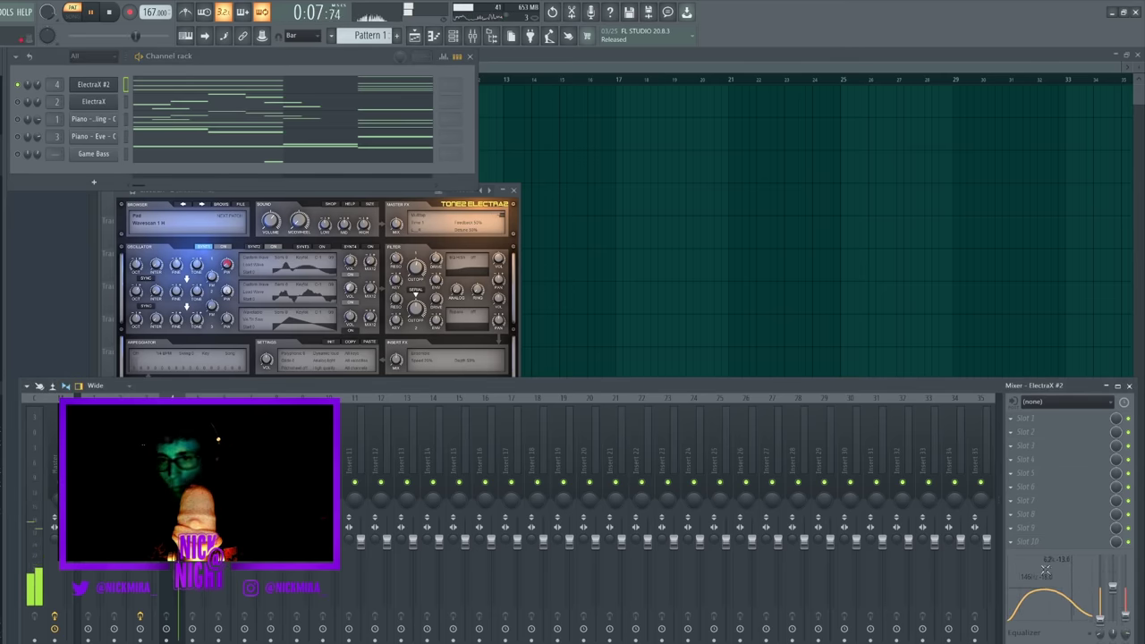
pyautogui.rightClick(19, 85)
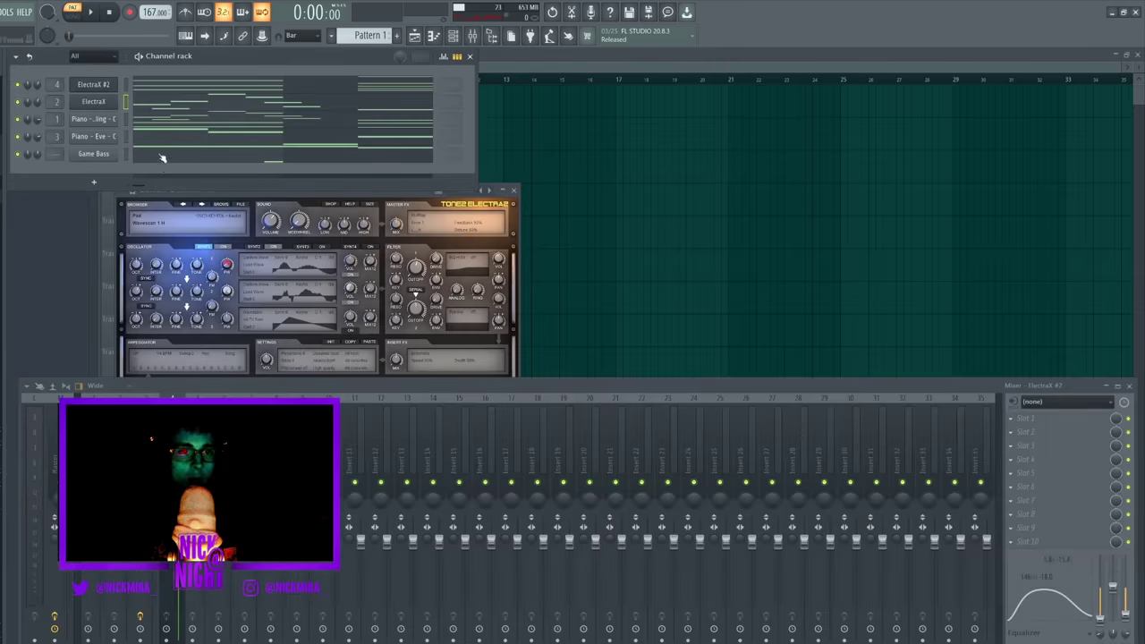
# Try transposing all Game Bass notes up and down by semitones, ending back at the original pitch.
pyautogui.click(162, 158)
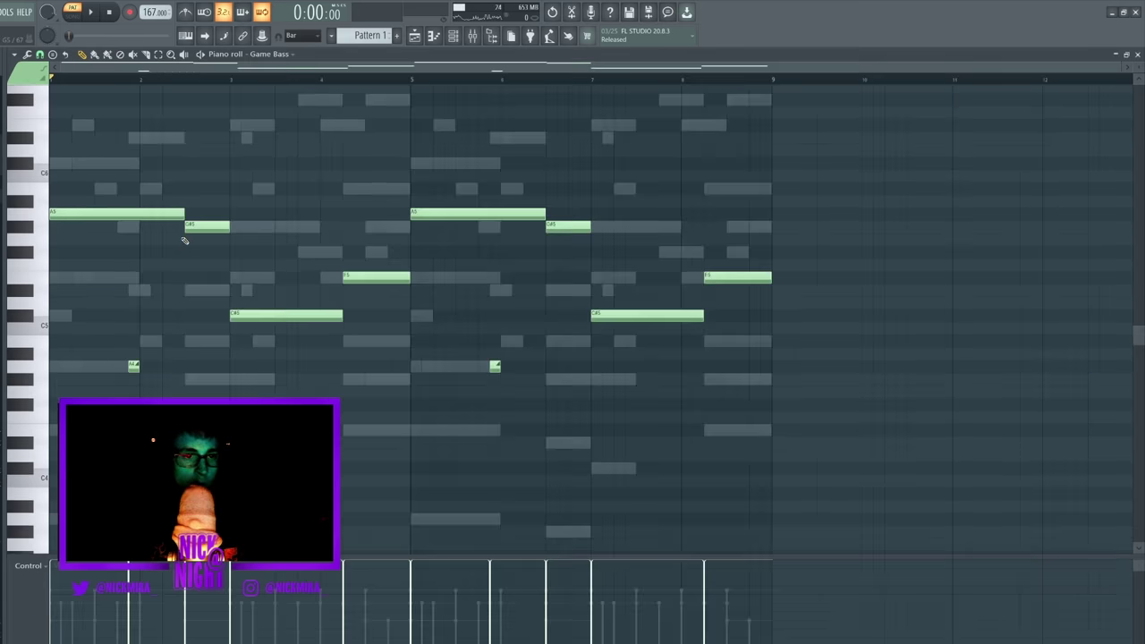
pyautogui.click(119, 217)
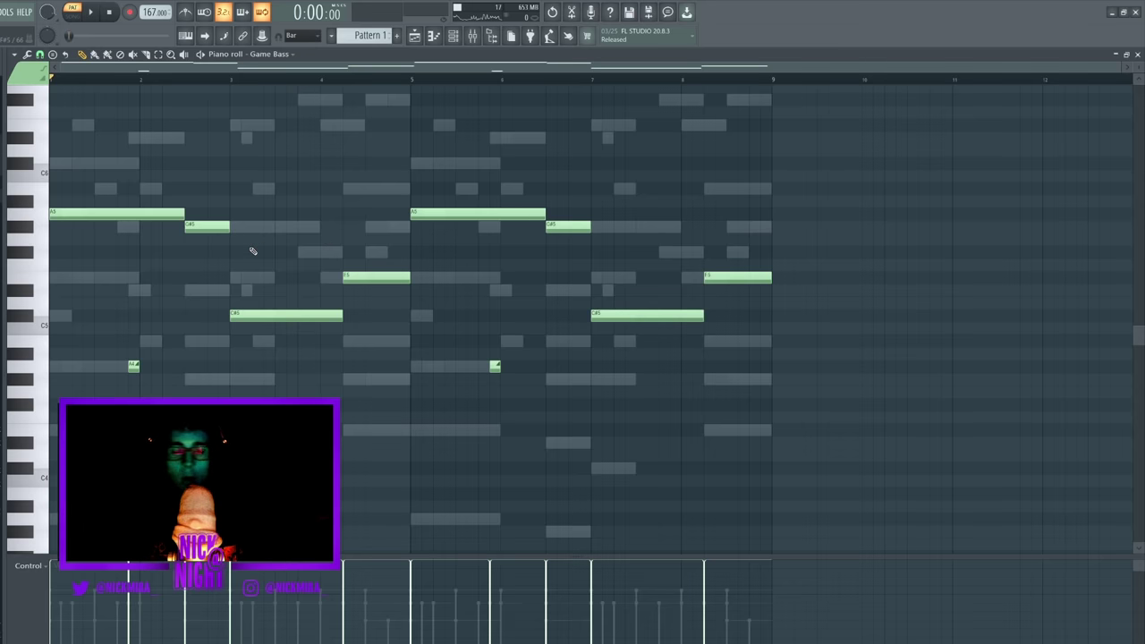
pyautogui.hotkey('shift', 'Up')
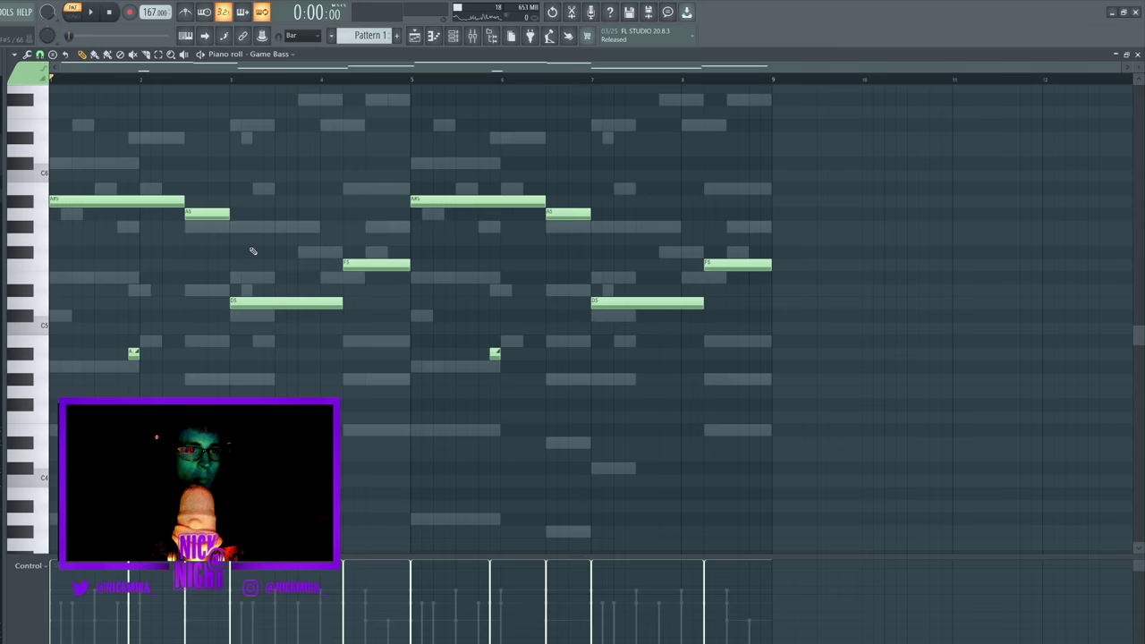
pyautogui.hotkey('shift', 'Up')
pyautogui.hotkey('shift', 'Down')
pyautogui.hotkey('shift', 'Down')
pyautogui.hotkey('shift', 'Down')
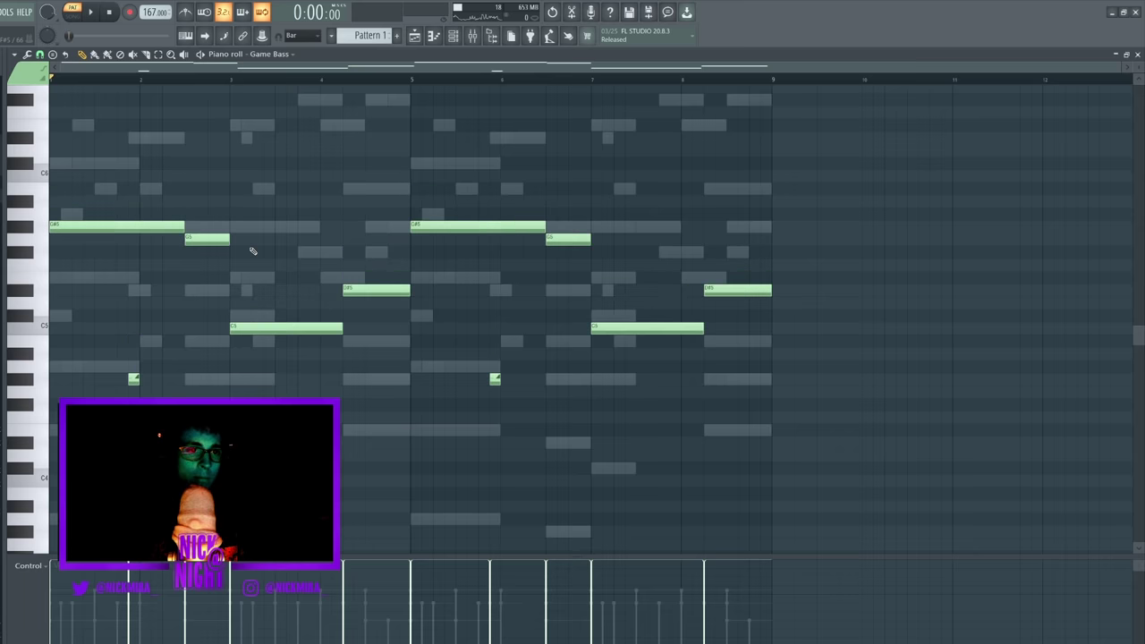
pyautogui.hotkey('shift', 'Down')
pyautogui.hotkey('shift', 'Up')
pyautogui.hotkey('shift', 'Up')
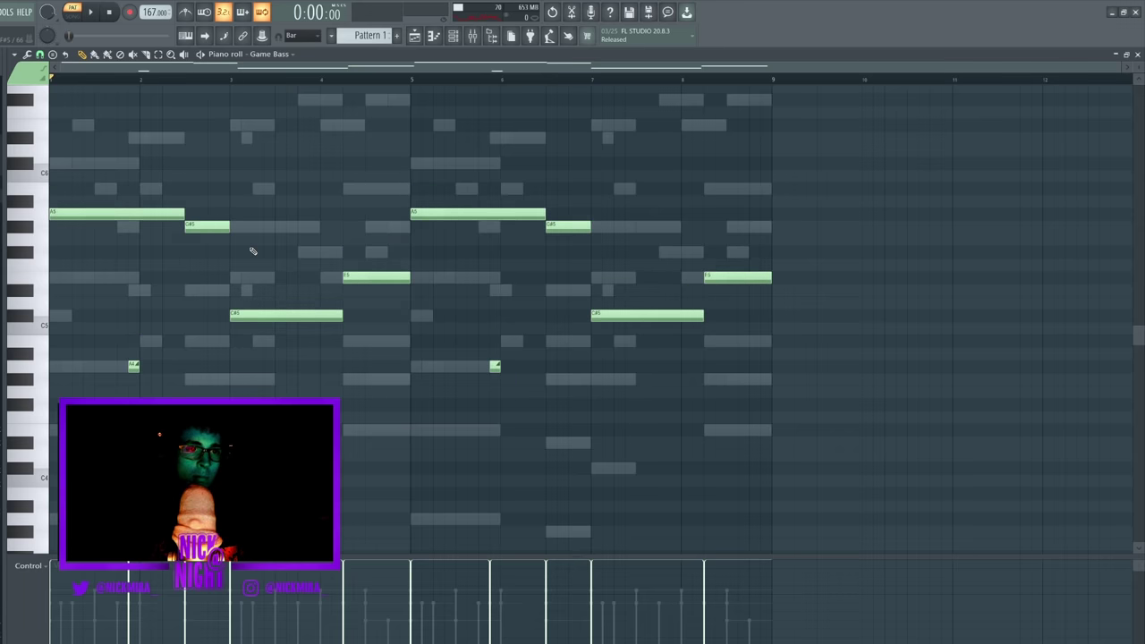
# Route Game Bass to mixer track 5, audition the full loop and close the open windows to reach the playlist.
pyautogui.press('F7')
pyautogui.press('space')
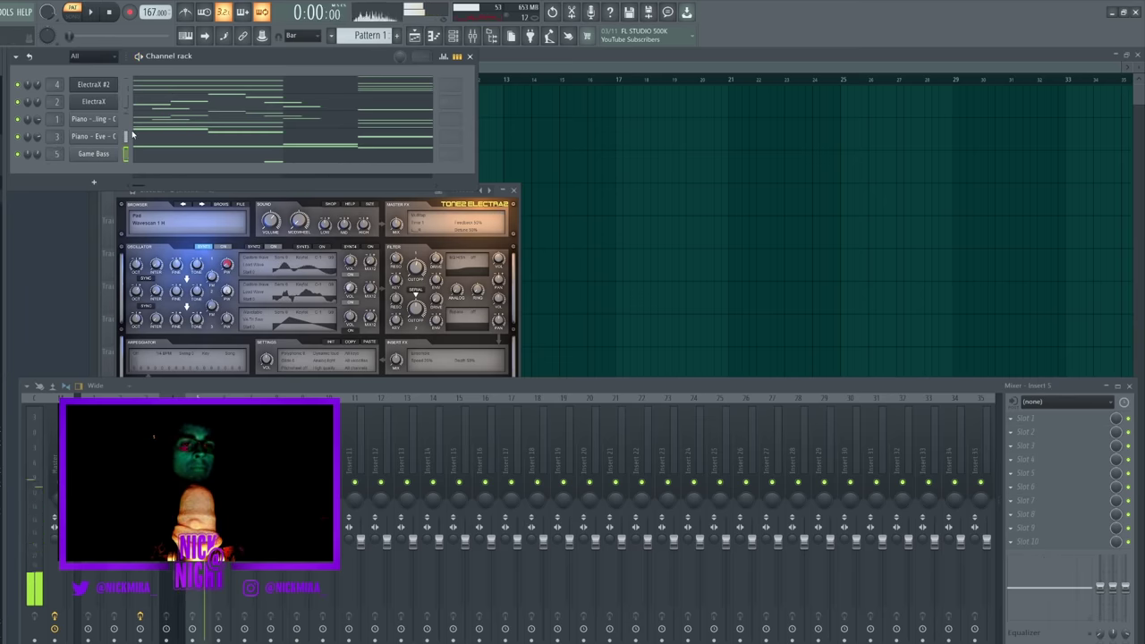
pyautogui.press('Escape')
pyautogui.press('Escape')
pyautogui.press('Escape')
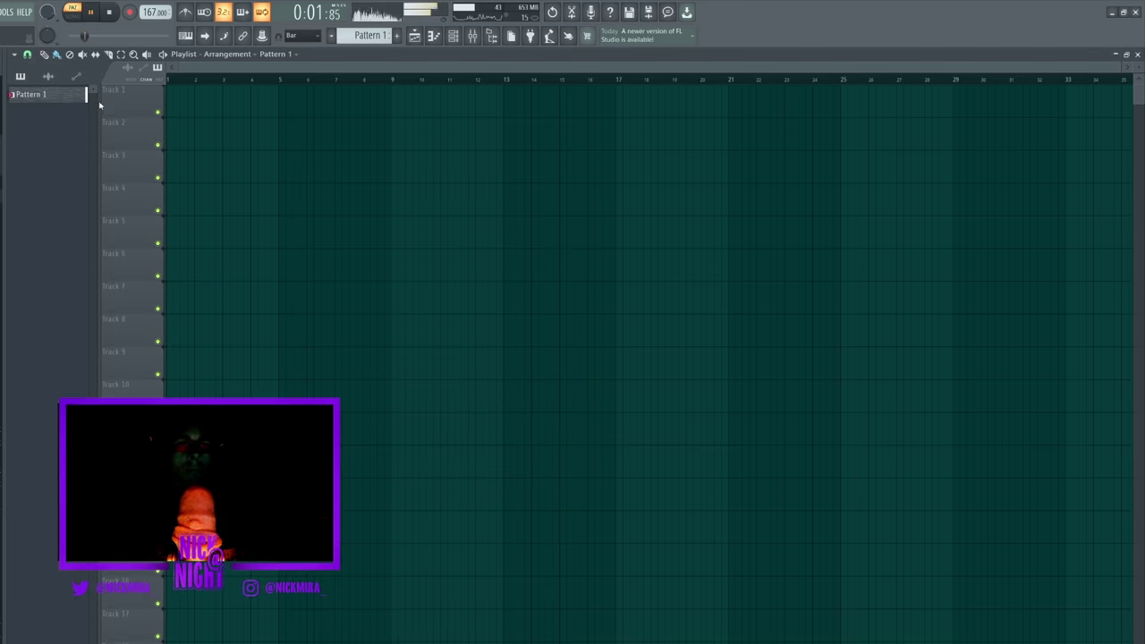
# Place the Pattern 1 clip at bar 1 of Track 1 in the playlist and create a new Pattern 2.
pyautogui.moveTo(119, 106); pyautogui.dragTo(231, 104)
pyautogui.moveTo(314, 107); pyautogui.dragTo(278, 87)
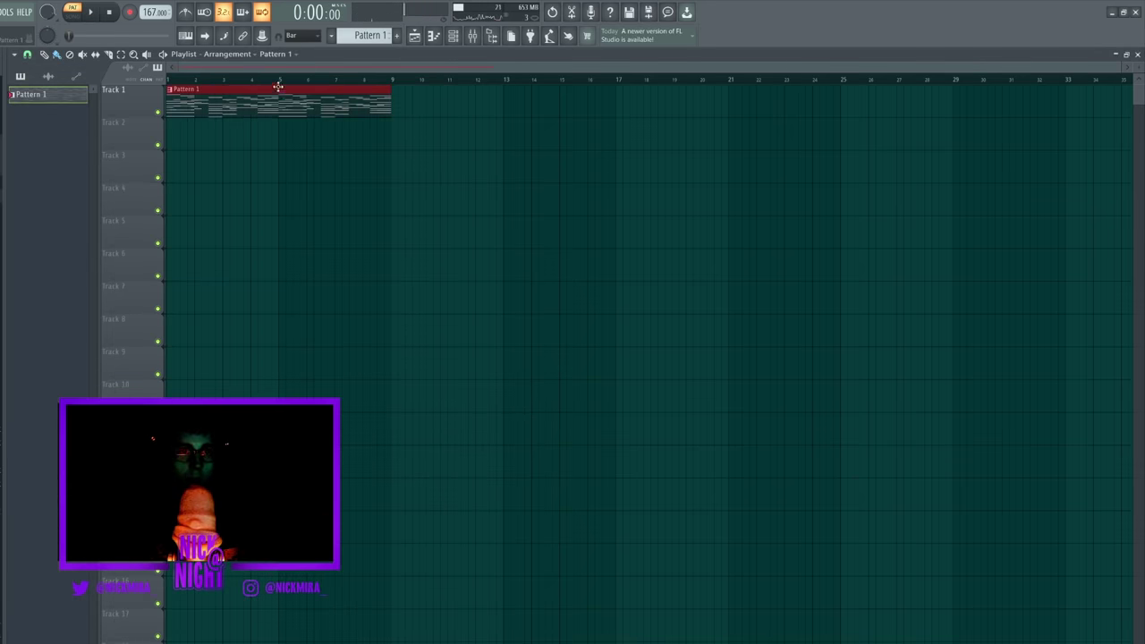
pyautogui.hotkey('ctrl', 'd')
pyautogui.press('F4')
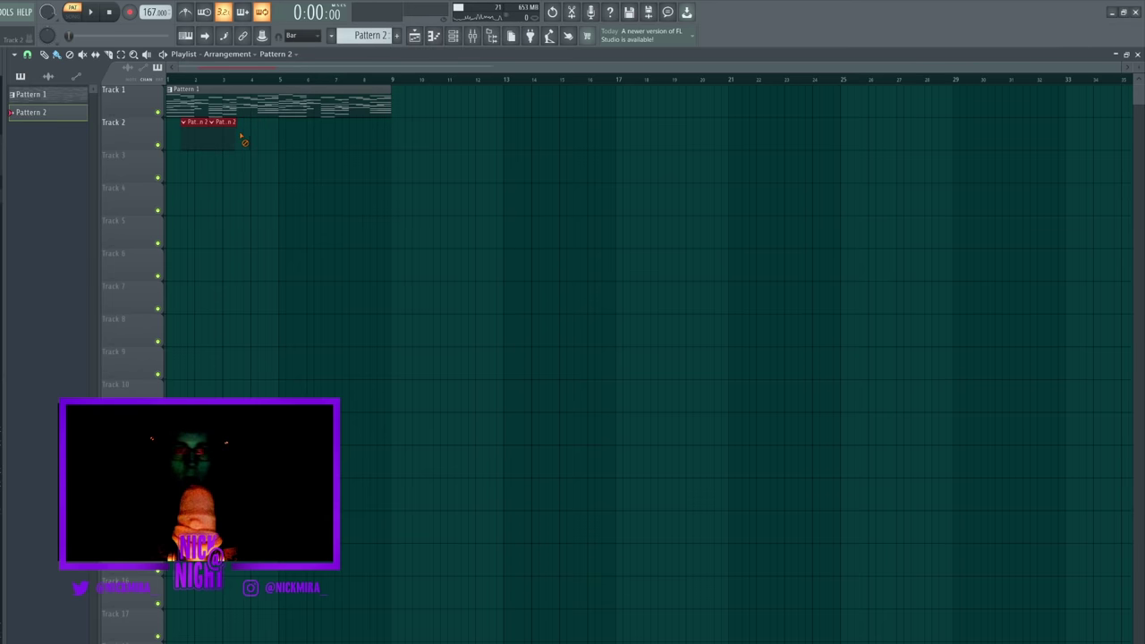
# Play the arrangement in song mode, show the channel rack and switch back to Pattern 1.
pyautogui.click(471, 35)
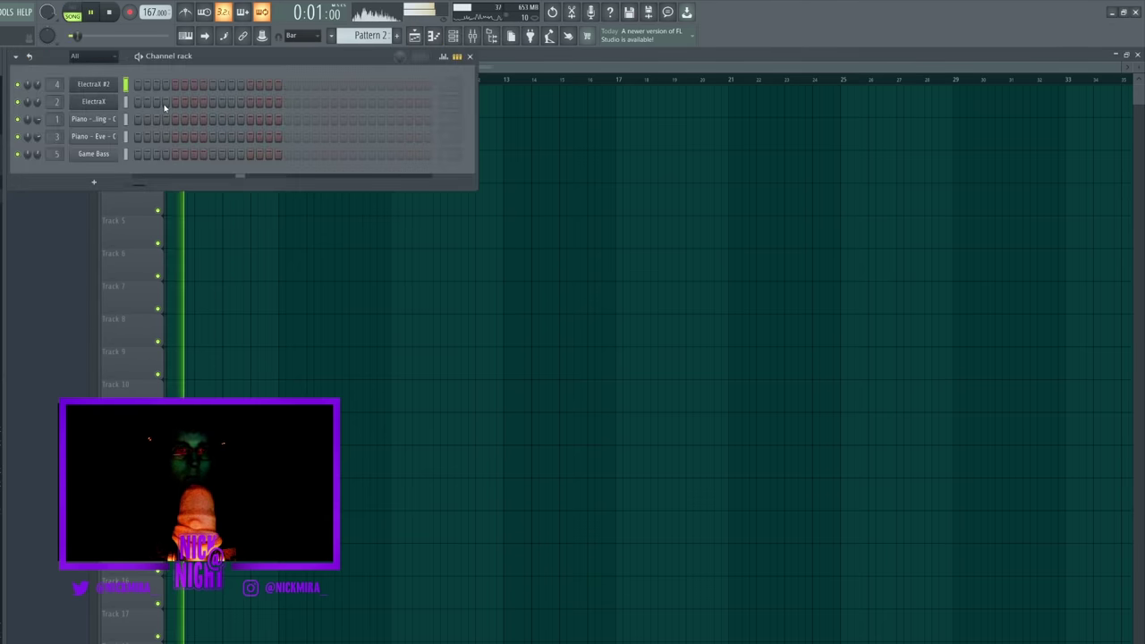
pyautogui.click(78, 60)
pyautogui.click(82, 67)
pyautogui.press('KP_Subtract')
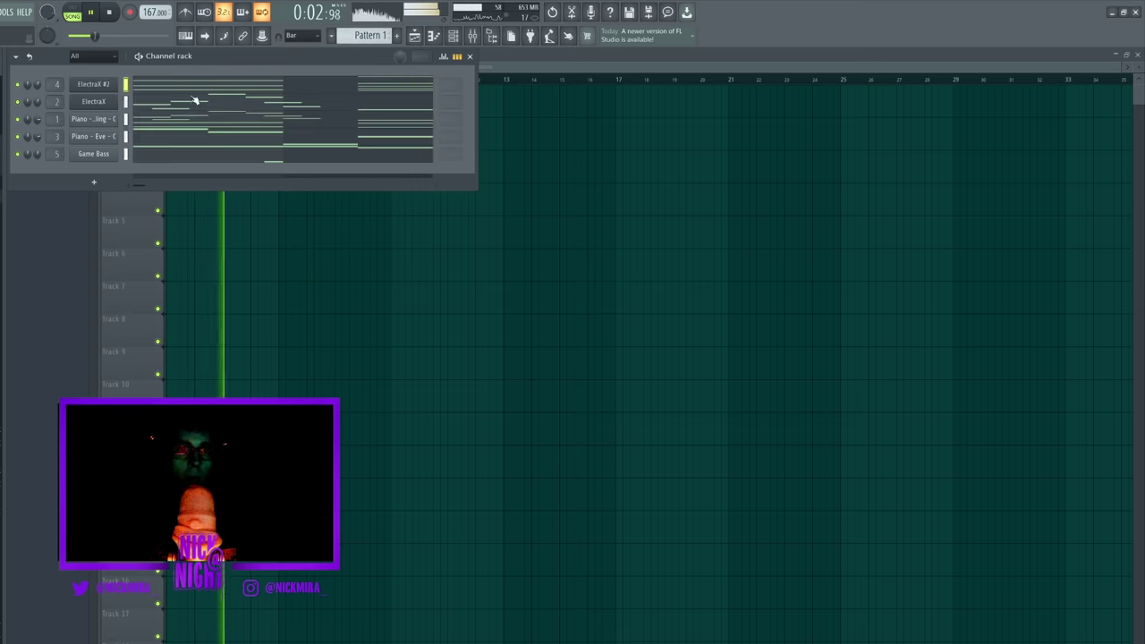
# Copy the lowest notes of the first four ElectraX #2 chords in Pattern 1 and switch to Pattern 2.
pyautogui.click(145, 87)
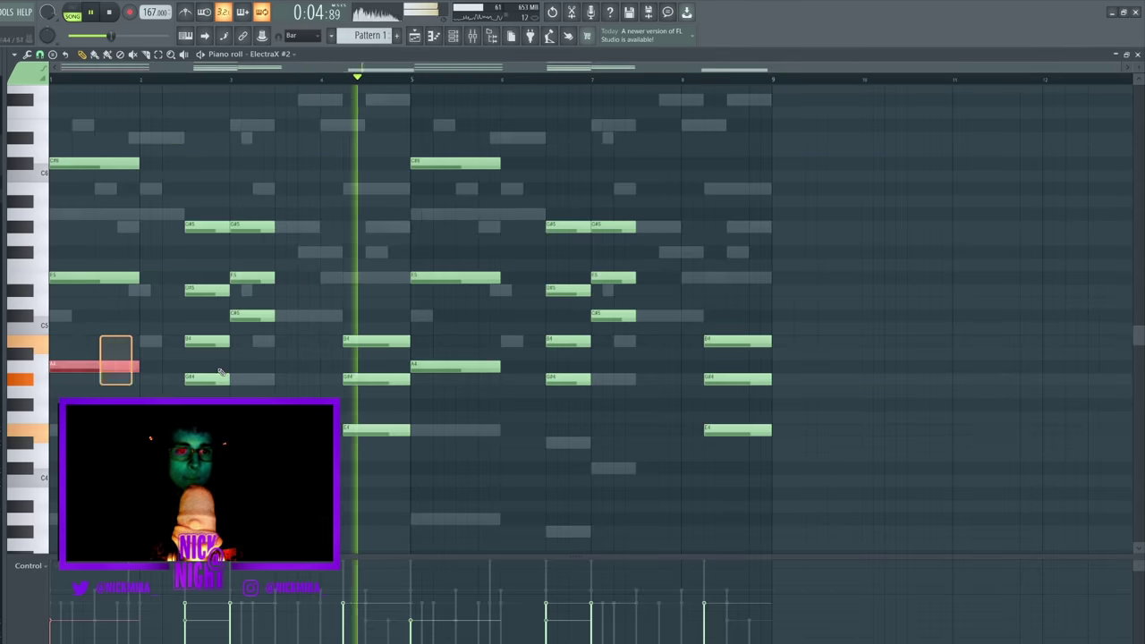
pyautogui.keyDown('ctrl'); pyautogui.keyDown('shift'); pyautogui.click(258, 317); pyautogui.keyUp('shift'); pyautogui.keyUp('ctrl')
pyautogui.keyDown('ctrl'); pyautogui.keyDown('shift'); pyautogui.click(379, 431); pyautogui.keyUp('shift'); pyautogui.keyUp('ctrl')
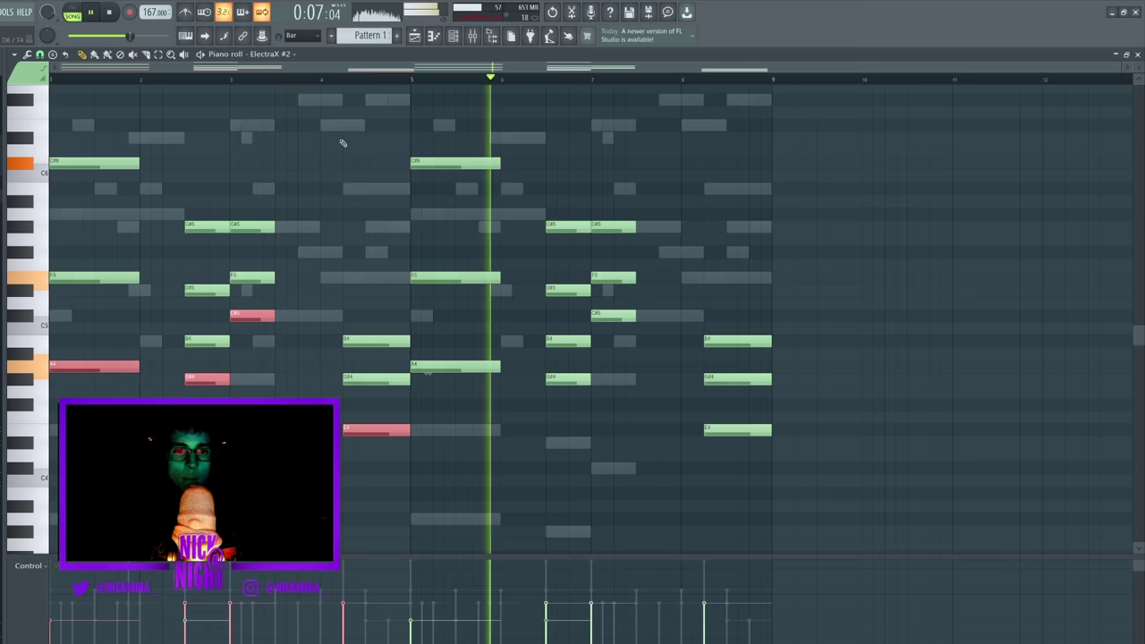
pyautogui.press('Escape')
pyautogui.press('KP_Add')
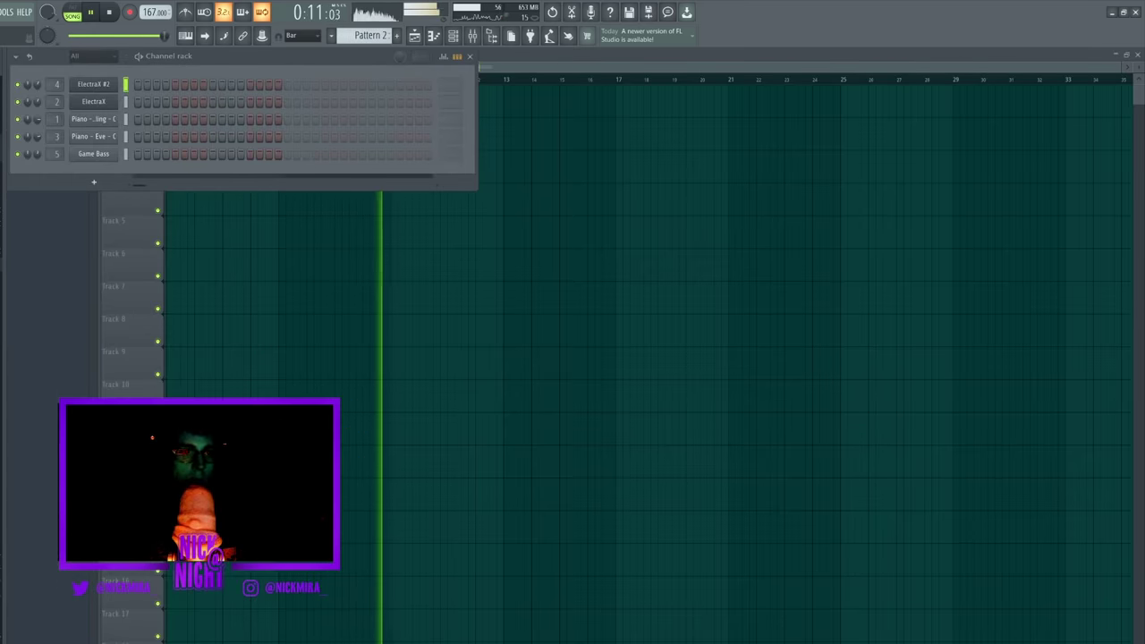
# Stop playback, add the NM - Cutthroat 808 sample as a channel and paste the copied notes into its piano roll.
pyautogui.press('space')
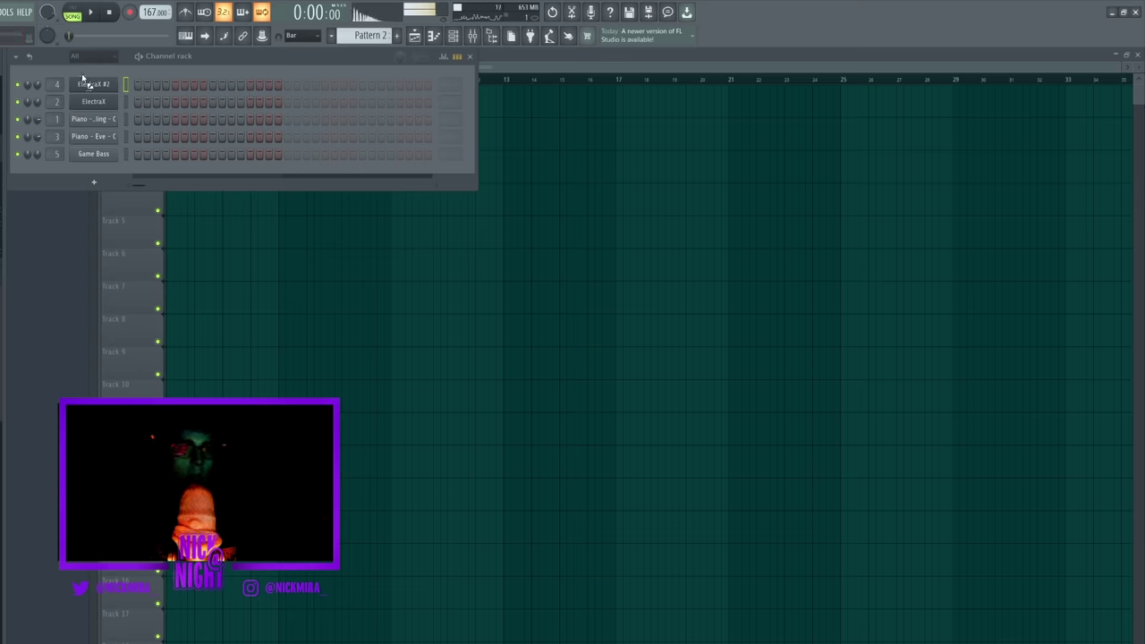
pyautogui.moveTo(82, 76); pyautogui.dragTo(84, 77)
pyautogui.rightClick(113, 86)
pyautogui.click(127, 85)
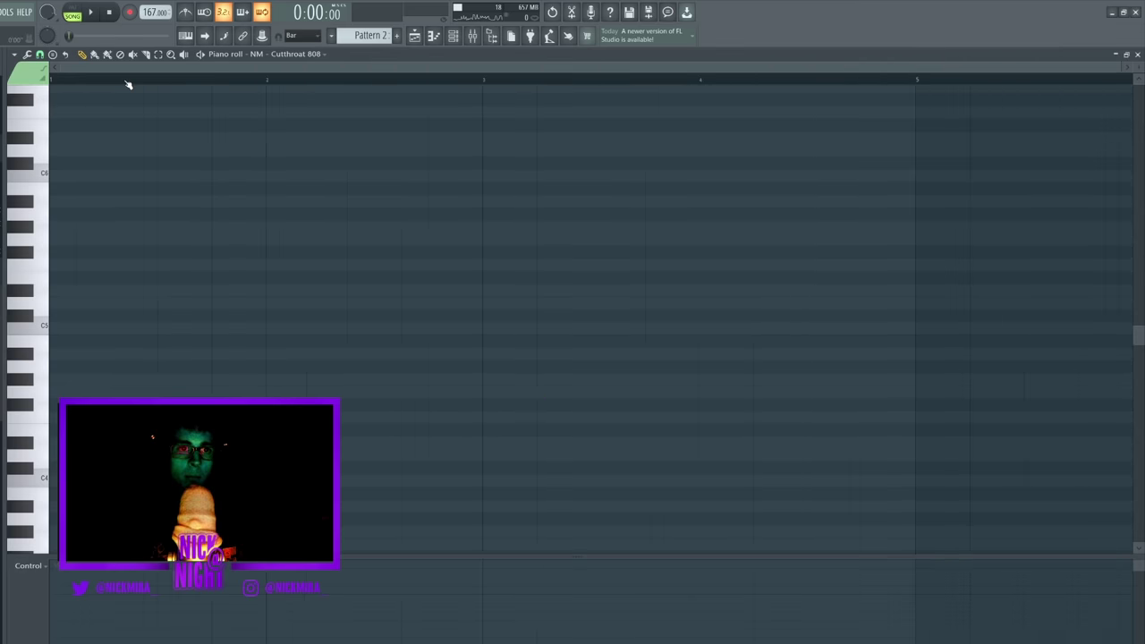
pyautogui.hotkey('ctrl', 'v')
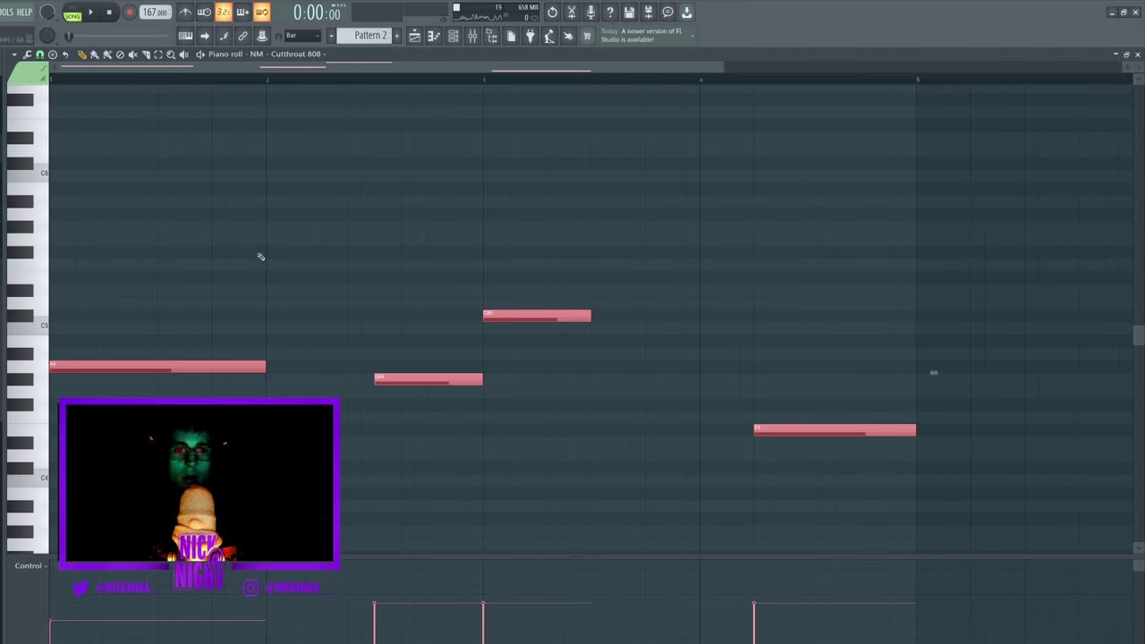
# Transpose the pasted Cutthroat 808 notes up one octave while auditioning them, and deselect them.
pyautogui.press('space')
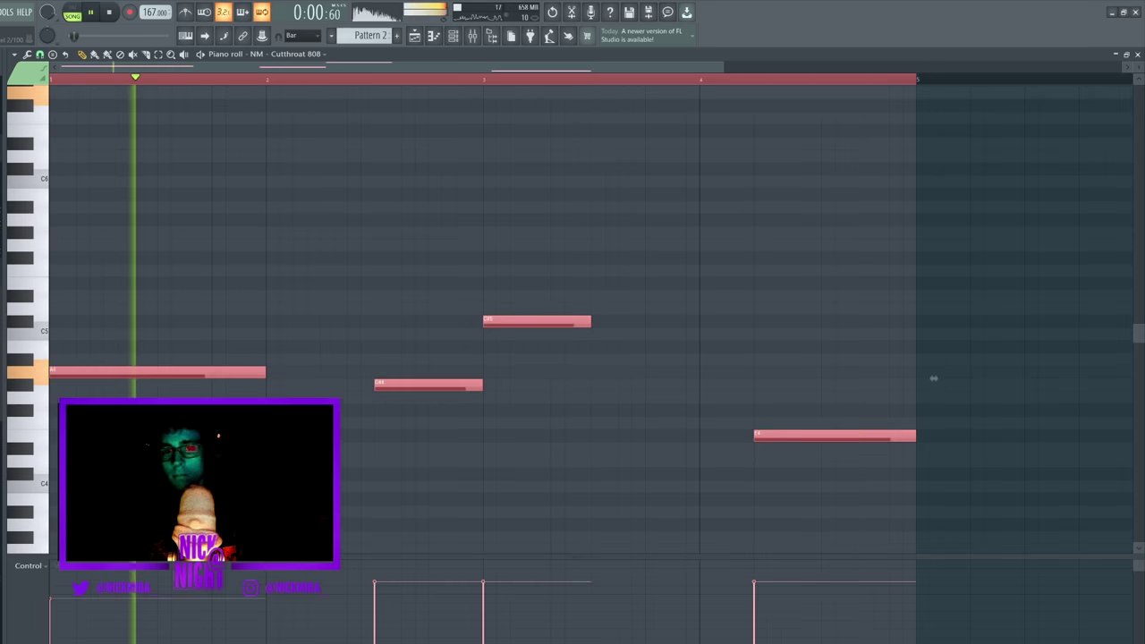
pyautogui.hotkey('ctrl', 'Up')
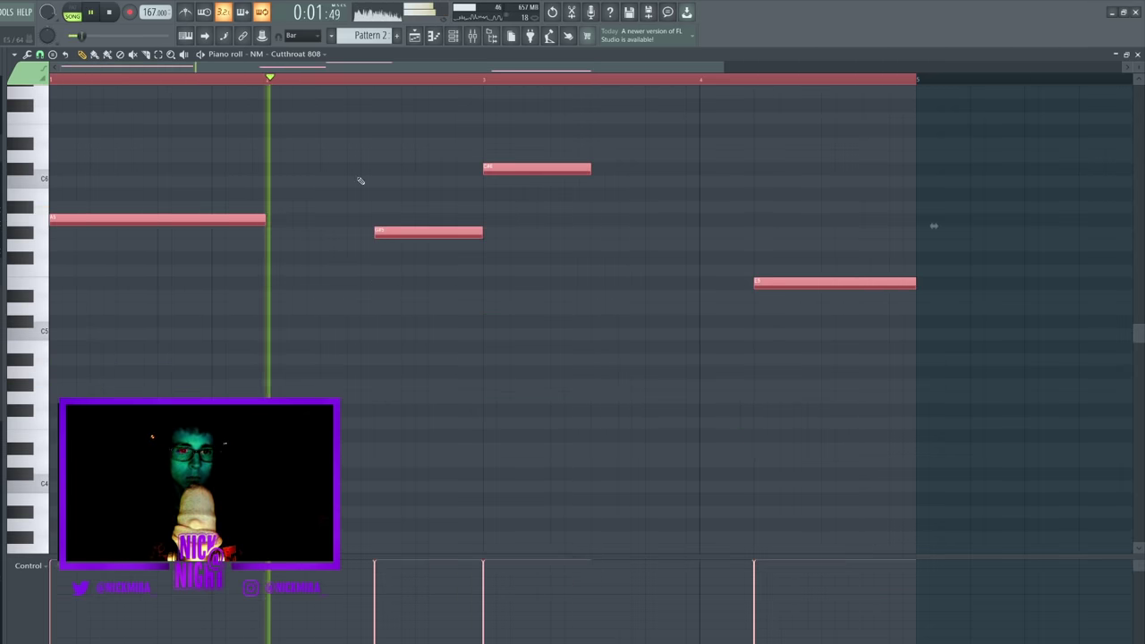
pyautogui.keyDown('ctrl'); pyautogui.click(360, 179); pyautogui.keyUp('ctrl')
pyautogui.scroll(-2, 370, 87)
pyautogui.press('space')
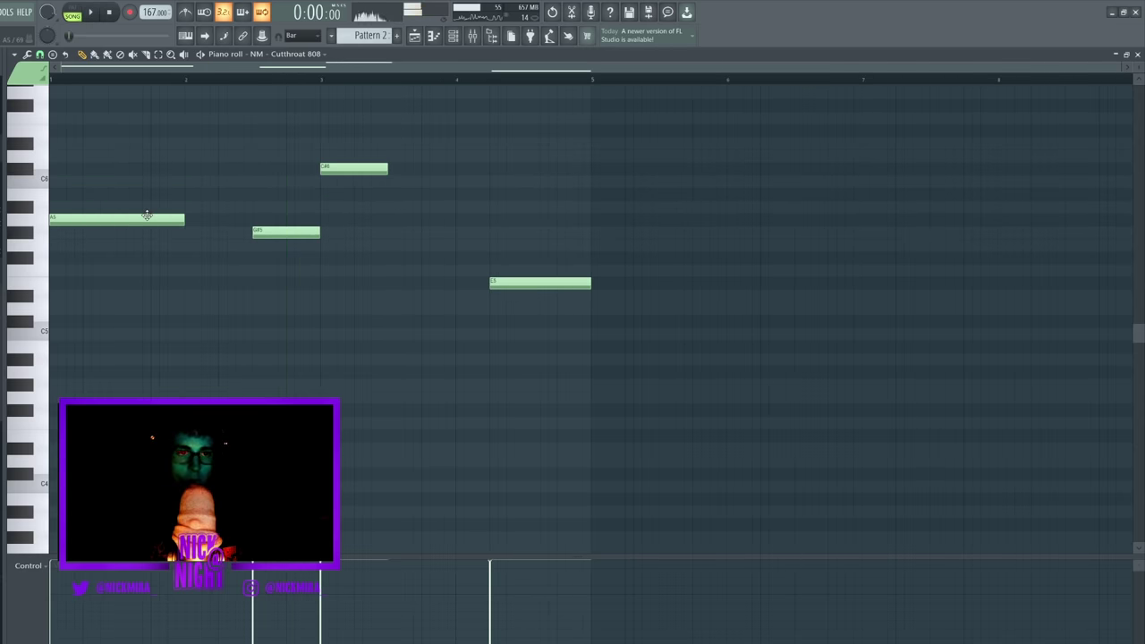
# Close the piano roll and place the Pattern 2 clip at bar 1 of Track 2 in the playlist.
pyautogui.press('space')
pyautogui.press('Escape')
pyautogui.press('Escape')
pyautogui.press('space')
# Select Pattern 1 and split it by channel into separate patterns.
pyautogui.click(332, 37)
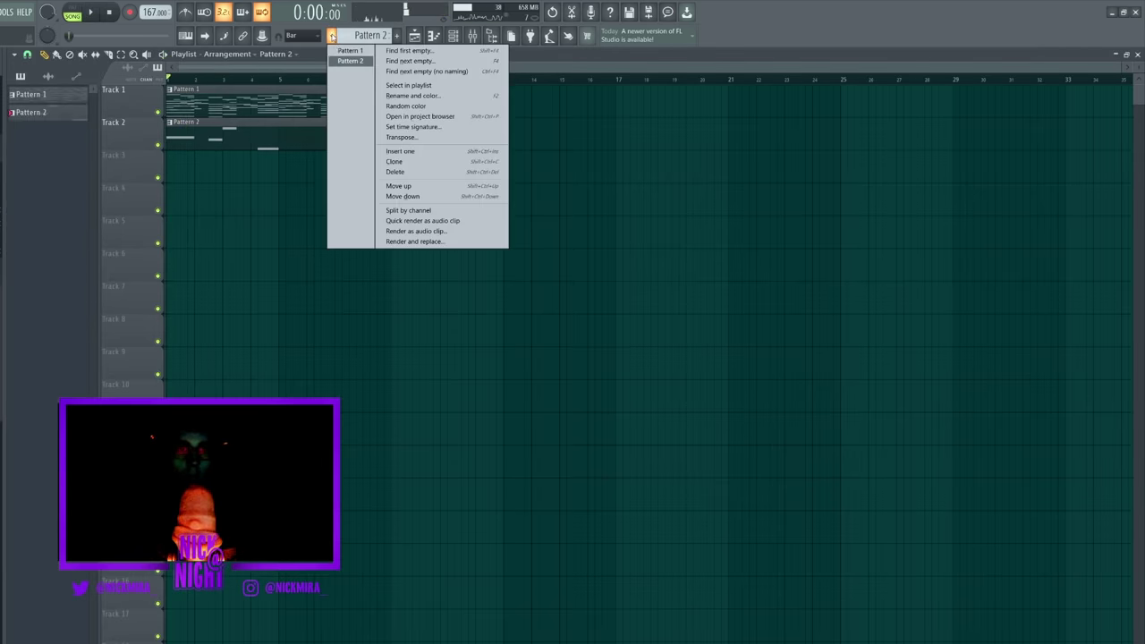
pyautogui.click(369, 56)
pyautogui.click(330, 35)
pyautogui.click(452, 211)
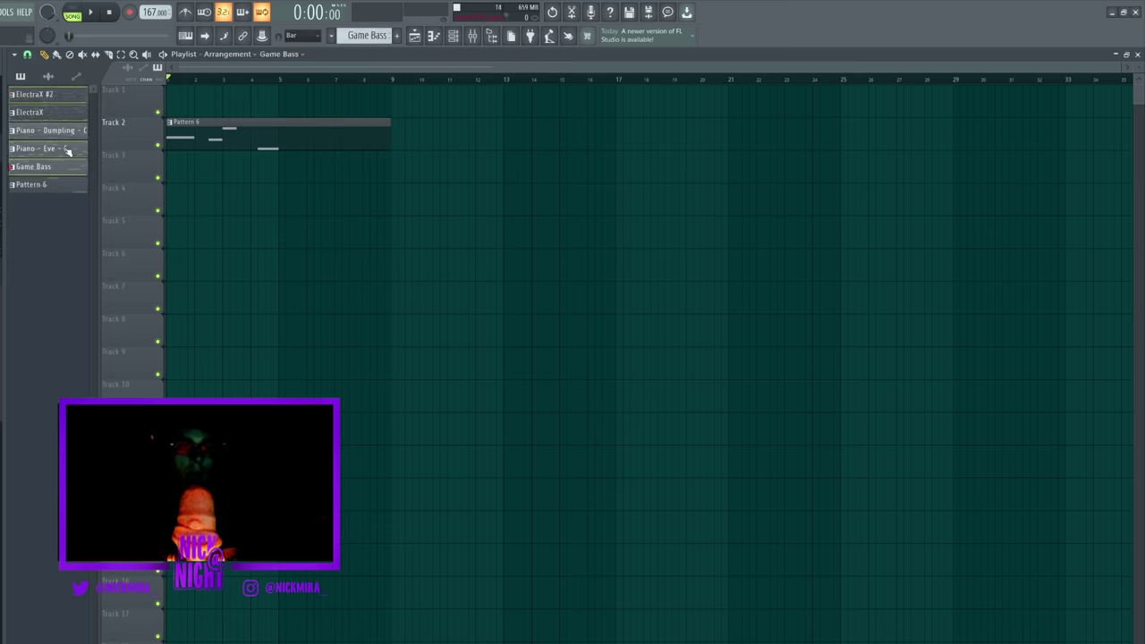
# Place the five split instrument patterns at bar 9 on Tracks 3 to 7 and duplicate them to bar 17.
pyautogui.moveTo(67, 152); pyautogui.dragTo(406, 114)
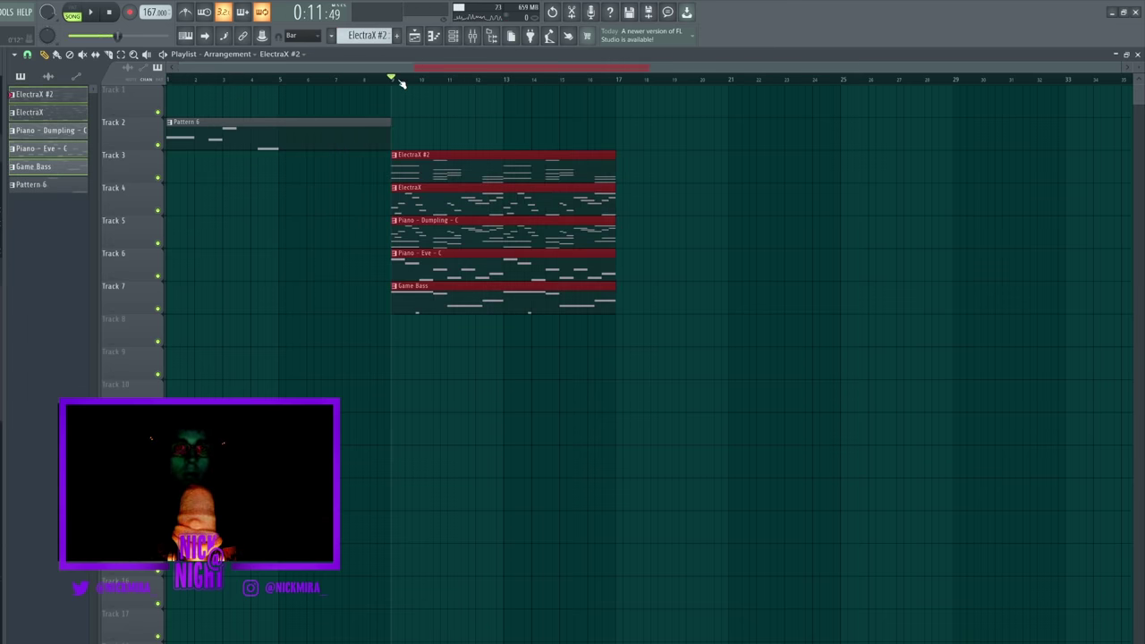
pyautogui.hotkey('ctrl', 'd')
pyautogui.hotkey('ctrl', 'b')
# Select bars 9 to 17 of the arrangement and show the mixer.
pyautogui.click(278, 109)
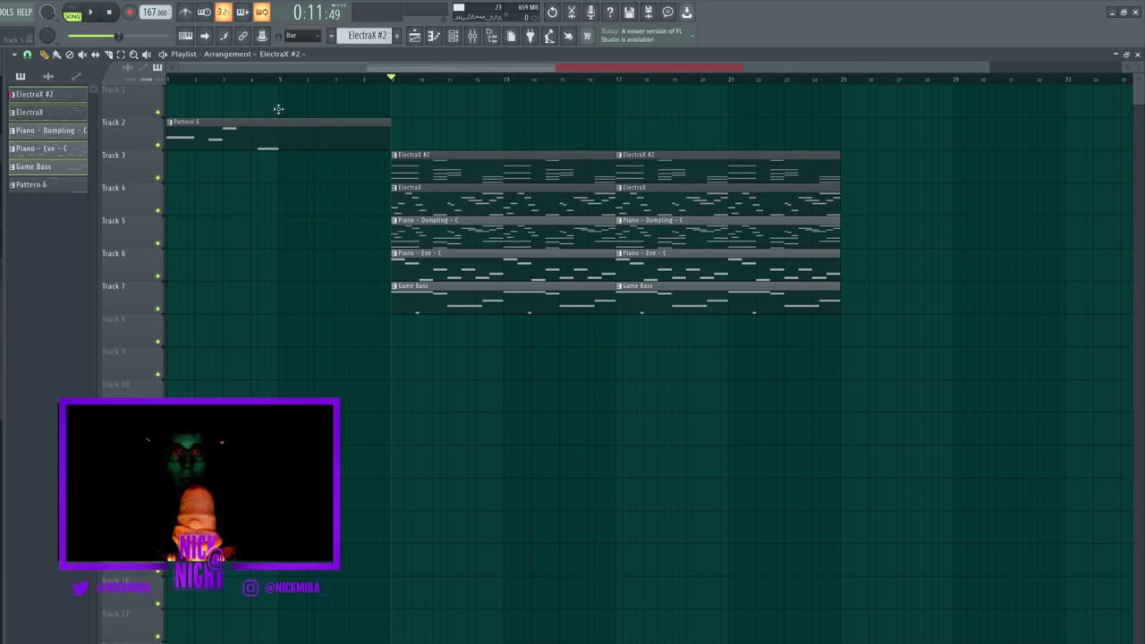
pyautogui.moveTo(394, 81); pyautogui.dragTo(501, 105)
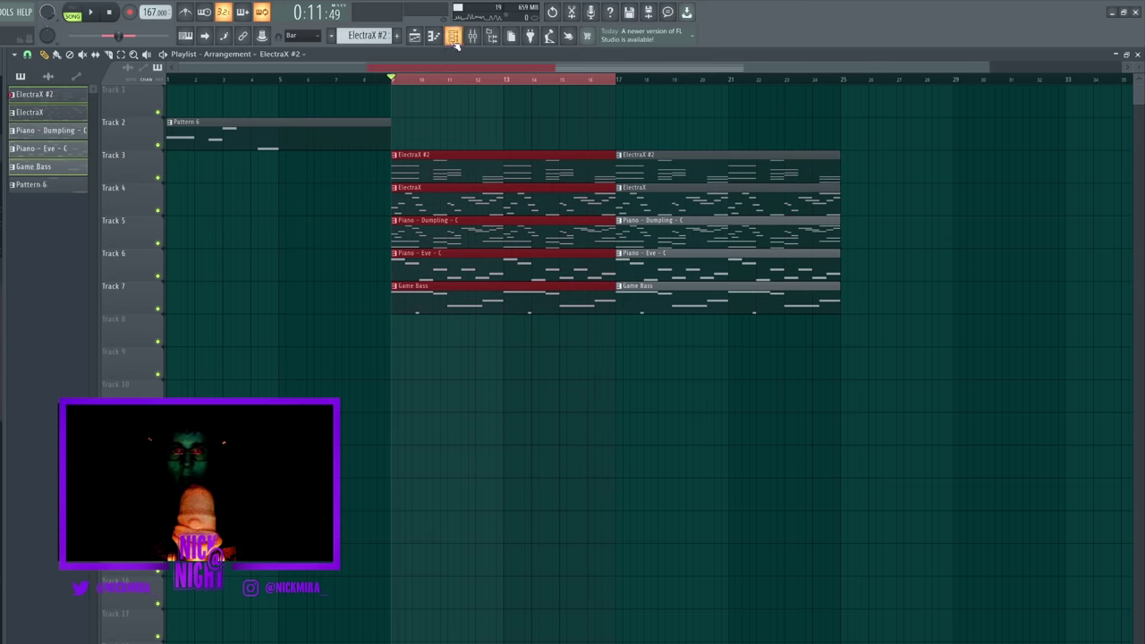
pyautogui.click(473, 36)
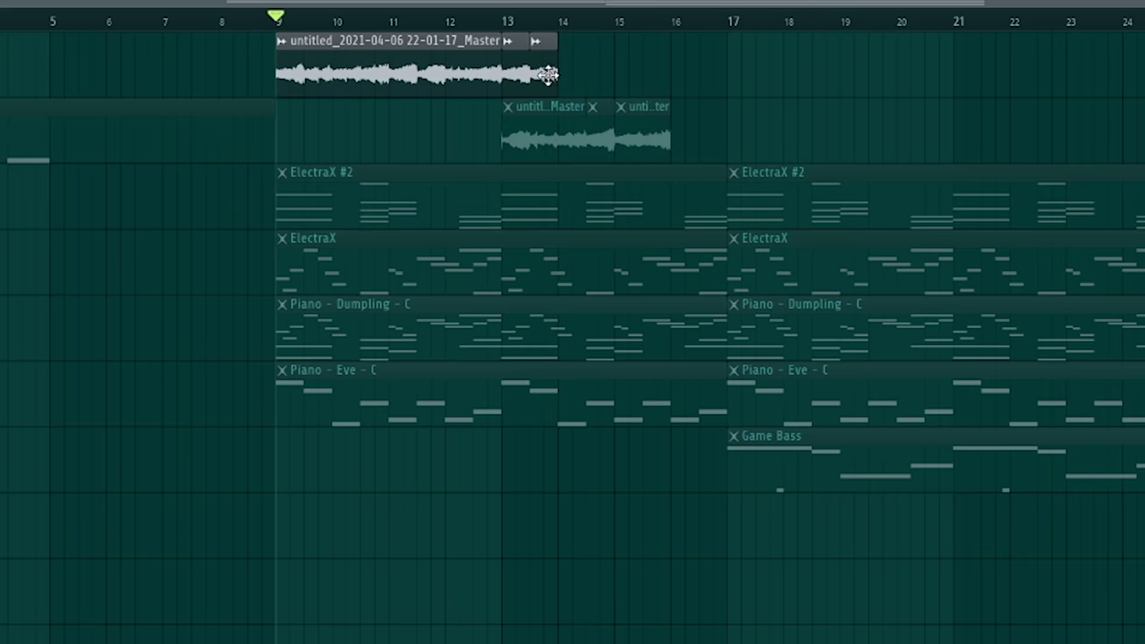
# Delete the long audio clip at bars 9 to 13, join the chopped pieces from bar 9 on Track 1 and audition them.
pyautogui.rightClick(456, 76)
pyautogui.moveTo(515, 134); pyautogui.dragTo(304, 44)
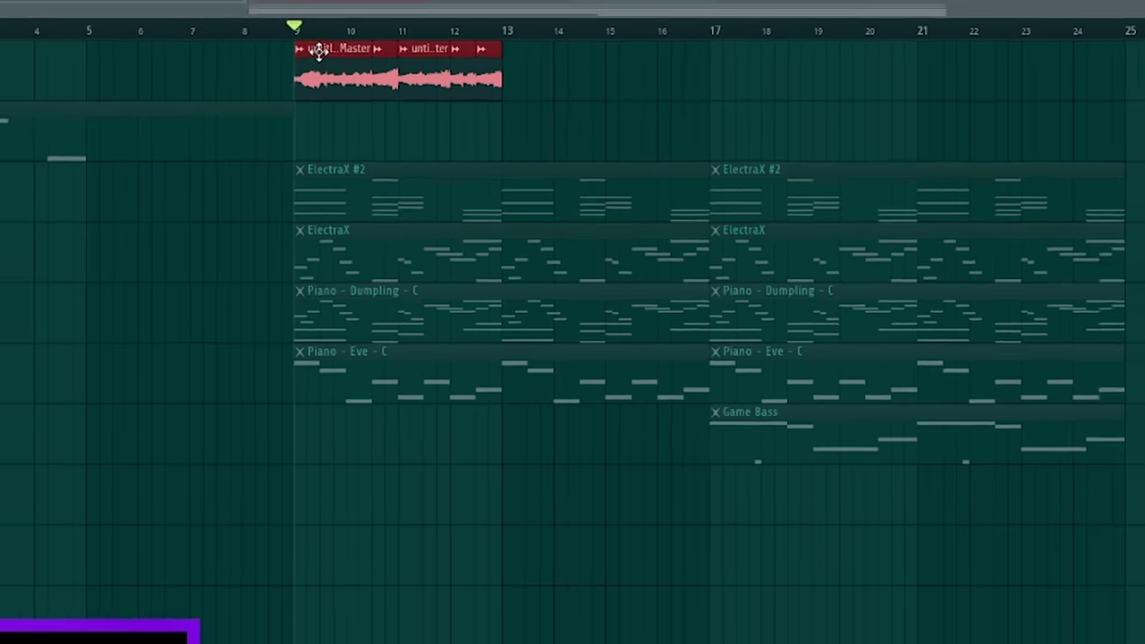
pyautogui.doubleClick(318, 51)
pyautogui.press('space')
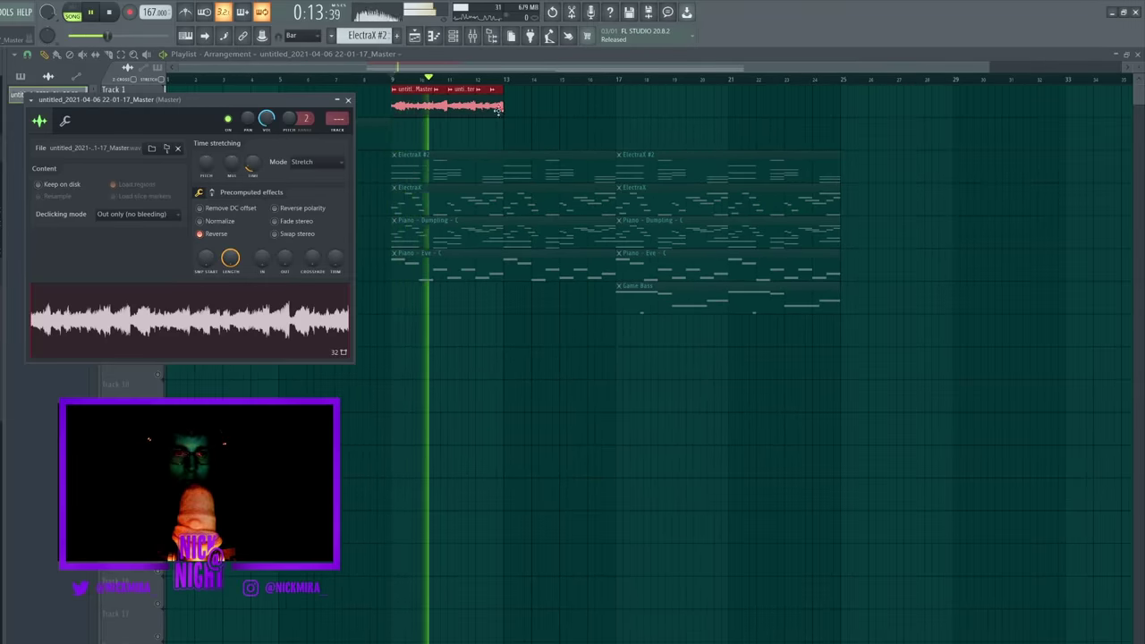
# Close the sample settings and duplicate the four-bar chopped audio on Track 1 to bar 13.
pyautogui.press('Escape')
pyautogui.moveTo(562, 107); pyautogui.dragTo(353, 96)
pyautogui.hotkey('ctrl', 'b')
pyautogui.keyDown('ctrl'); pyautogui.click(575, 120); pyautogui.keyUp('ctrl')
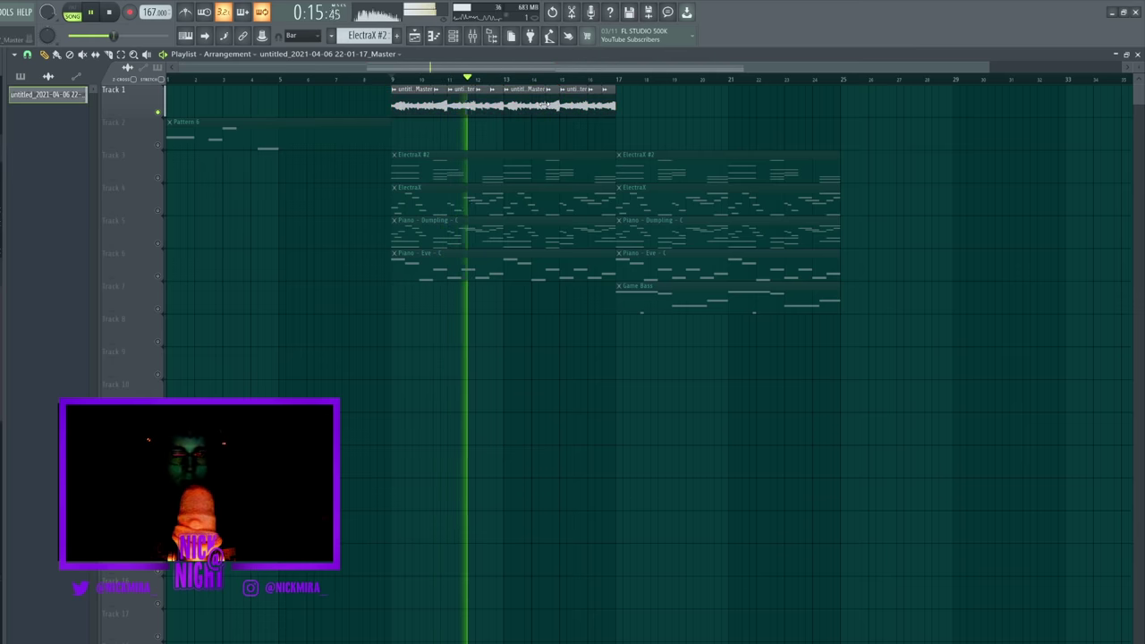
# Route the reversed audio sample to mixer track 6 and add Fruity Parametric EQ 2 with low and high cuts in slot 5.
pyautogui.doubleClick(542, 104)
pyautogui.press('F9')
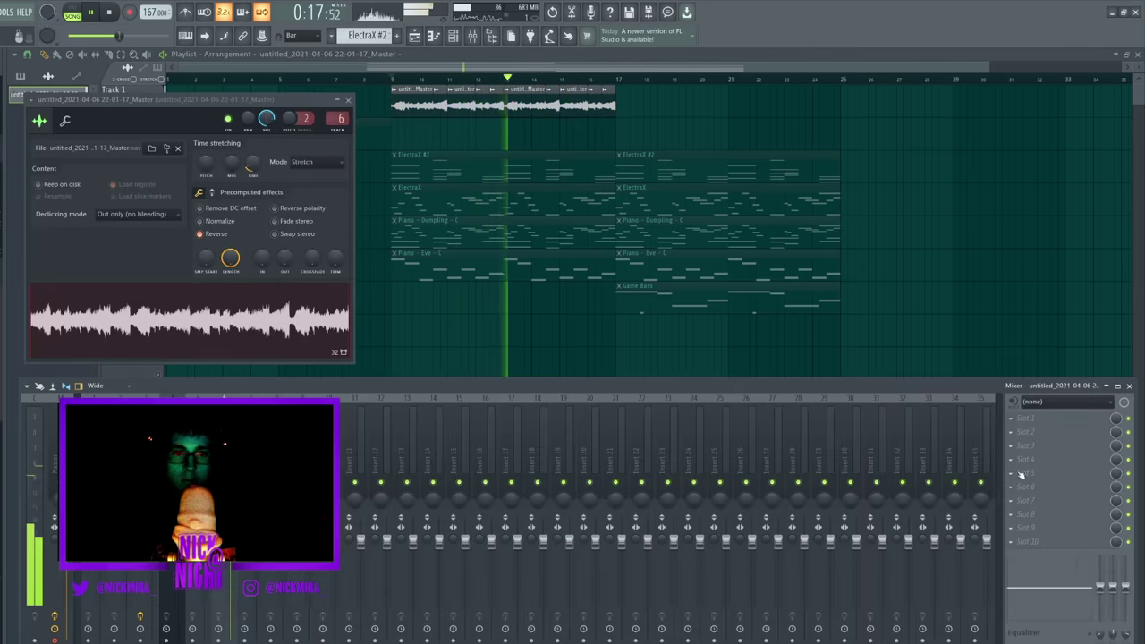
pyautogui.click(1021, 475)
pyautogui.click(886, 437)
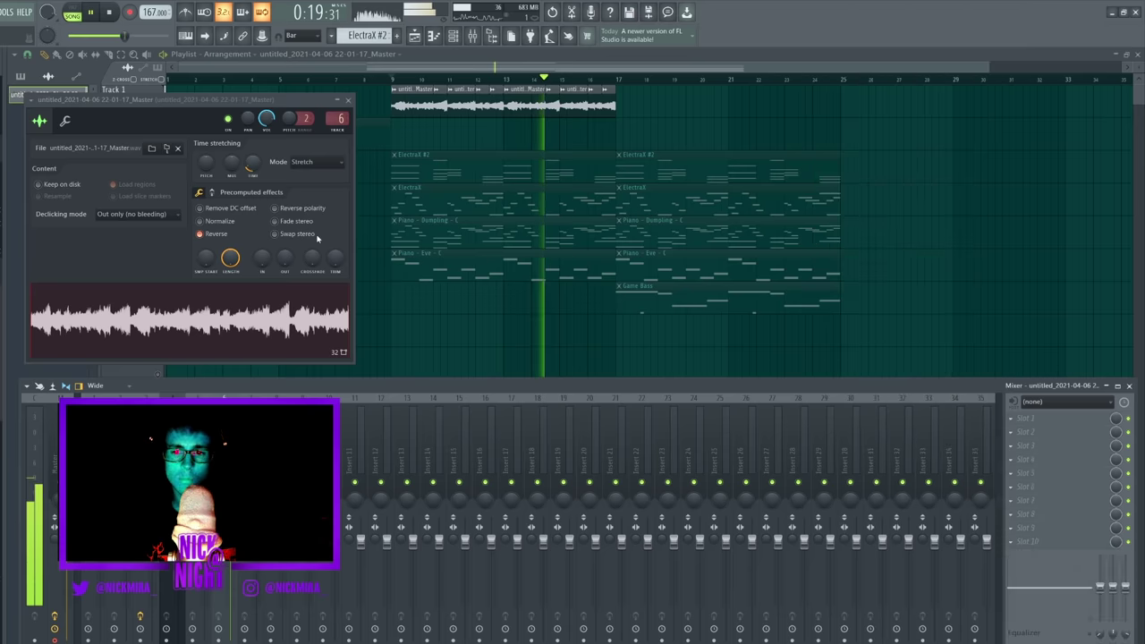
pyautogui.click(404, 114)
pyautogui.click(446, 172)
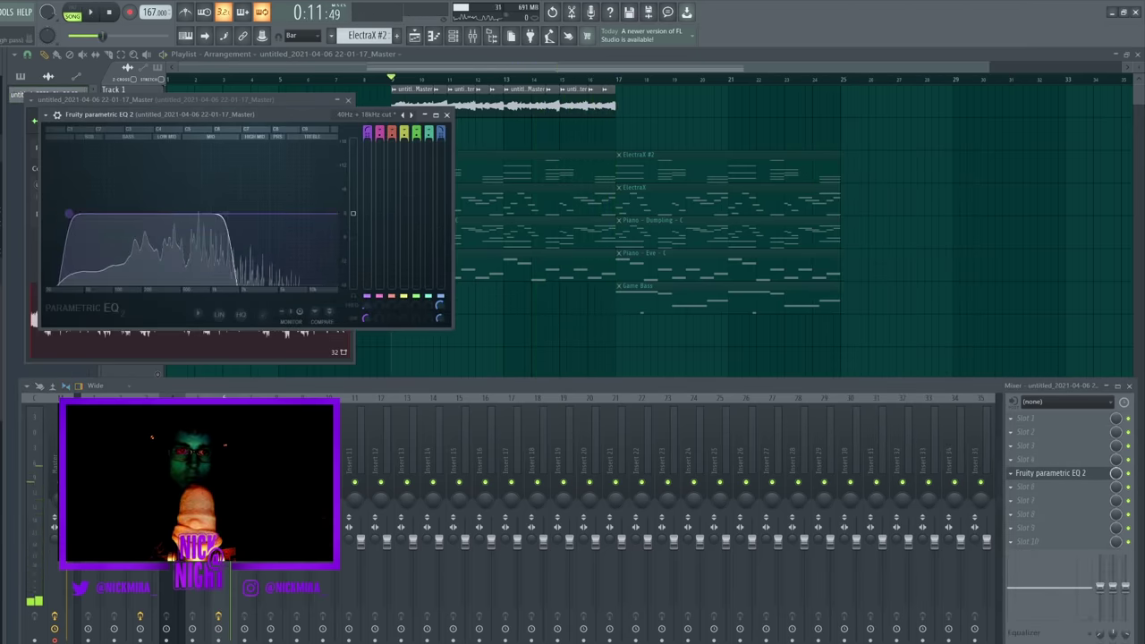
# Add Fruity Flanger after the EQ on mixer track 6 and close the open windows.
pyautogui.click(1051, 472)
pyautogui.click(1012, 472)
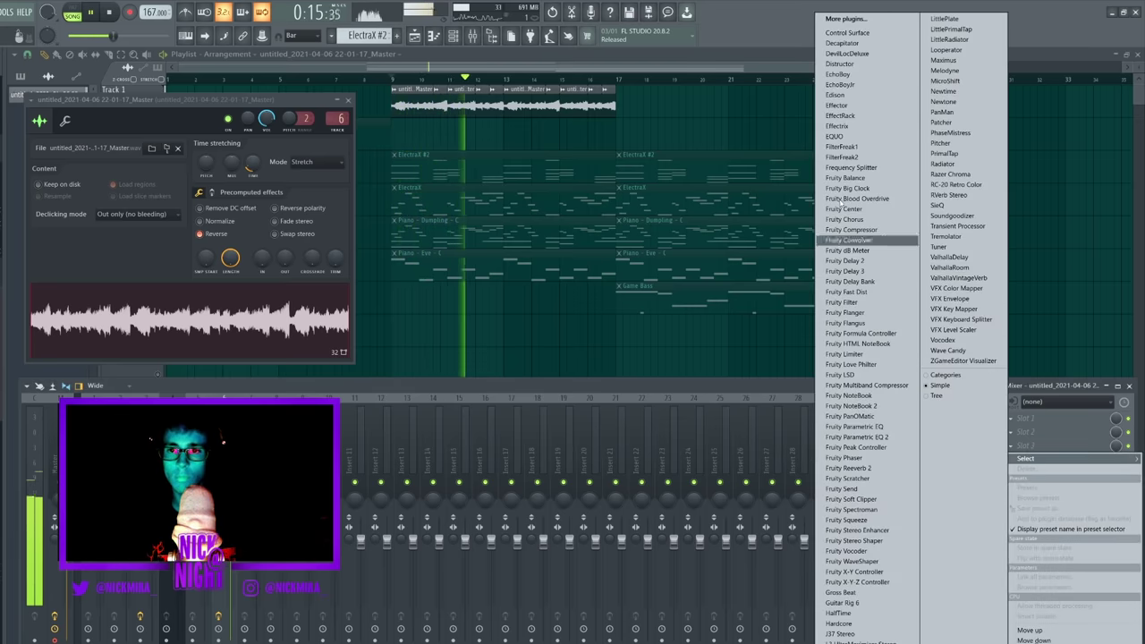
pyautogui.click(862, 324)
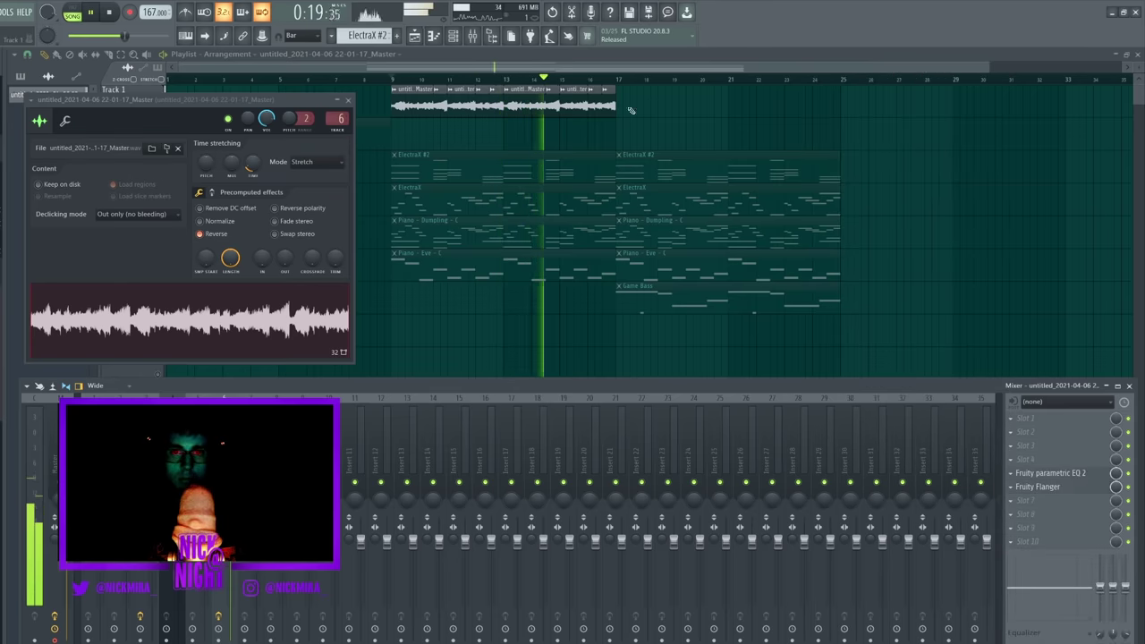
pyautogui.press('F12')
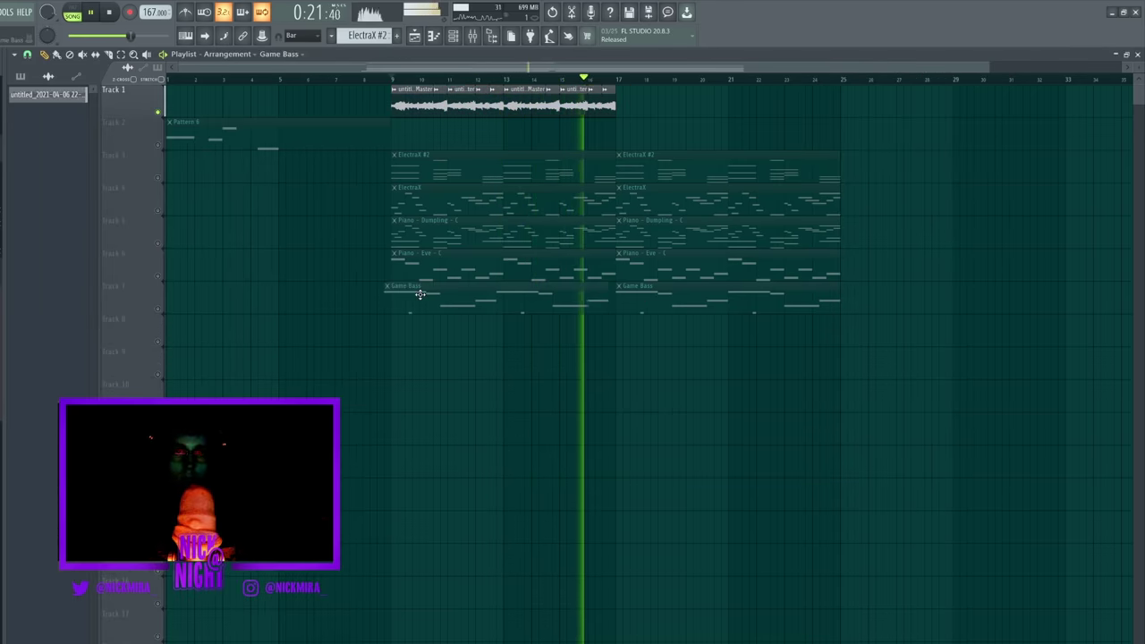
# Place a Game Bass clip at bar 9 of Track 7, delete the bar 9 clips on Tracks 3 to 6 and restart playback.
pyautogui.moveTo(420, 294); pyautogui.dragTo(427, 294)
pyautogui.rightClick(444, 266)
pyautogui.rightClick(454, 234)
pyautogui.rightClick(465, 200)
pyautogui.rightClick(472, 179)
pyautogui.press('space')
pyautogui.press('space')
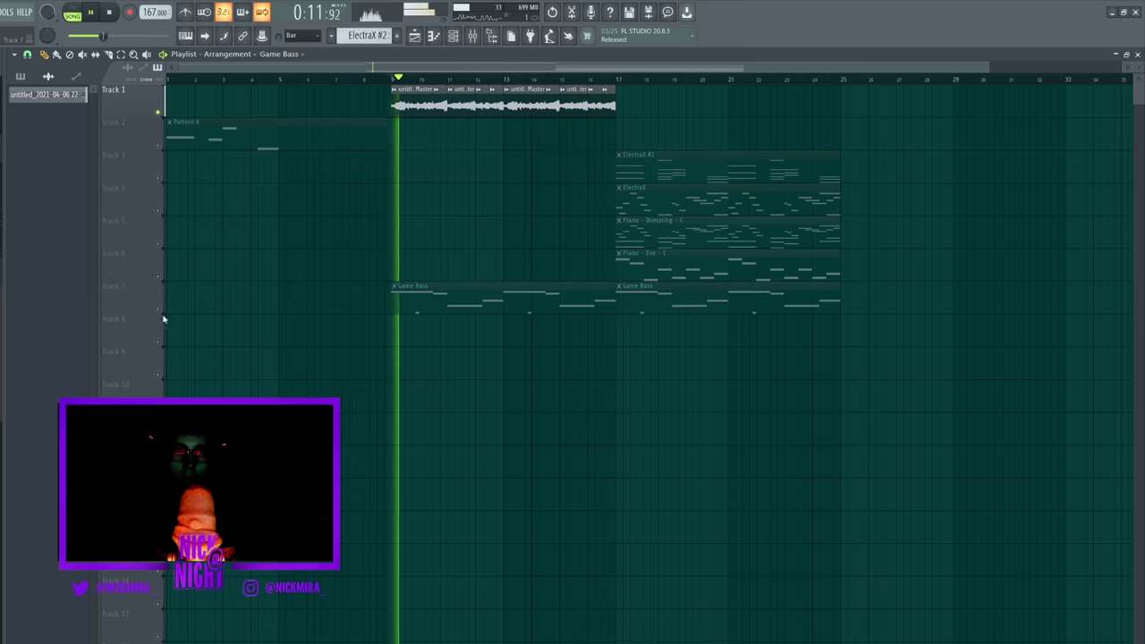
# Turn off the Track 1 solo and restart playback of the arrangement with all tracks enabled.
pyautogui.click(159, 311)
pyautogui.rightClick(159, 310)
pyautogui.press('space')
pyautogui.press('space')
# Add Fruity Reeverb 2 after the flanger on the audio sample's mixer track and close the windows.
pyautogui.click(471, 38)
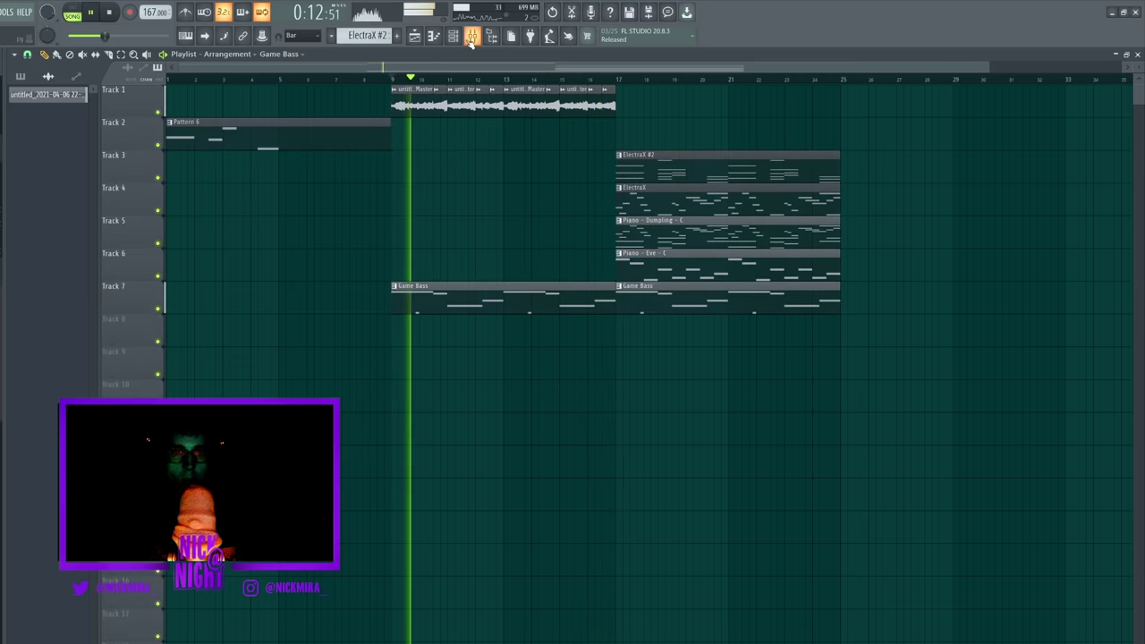
pyautogui.doubleClick(434, 90)
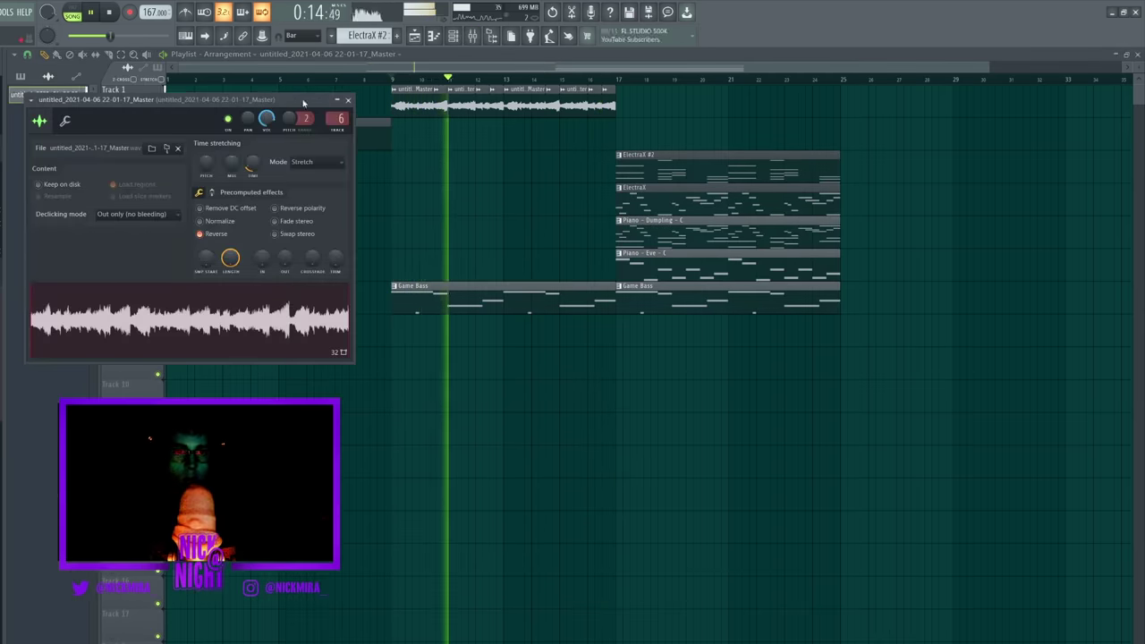
pyautogui.press('F9')
pyautogui.click(1043, 513)
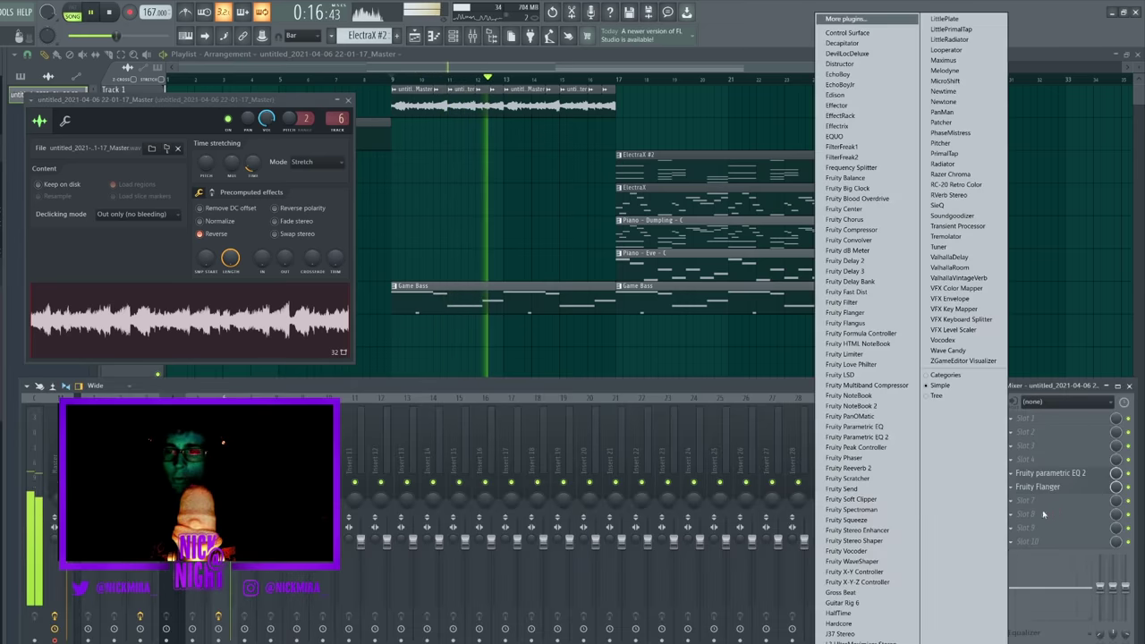
pyautogui.click(847, 471)
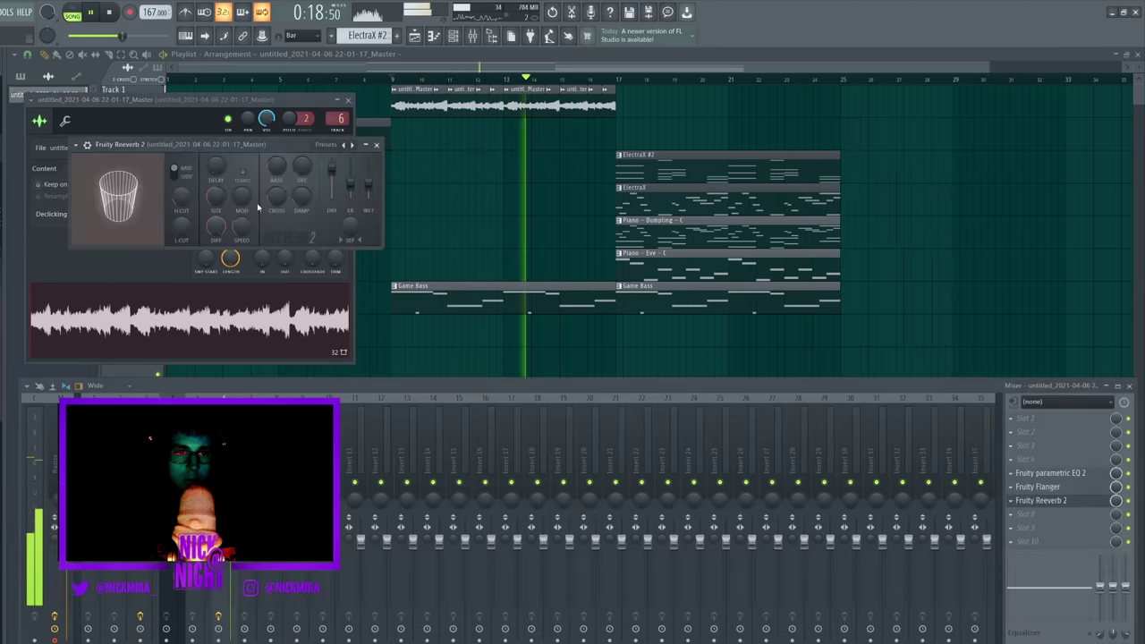
pyautogui.press('F12')
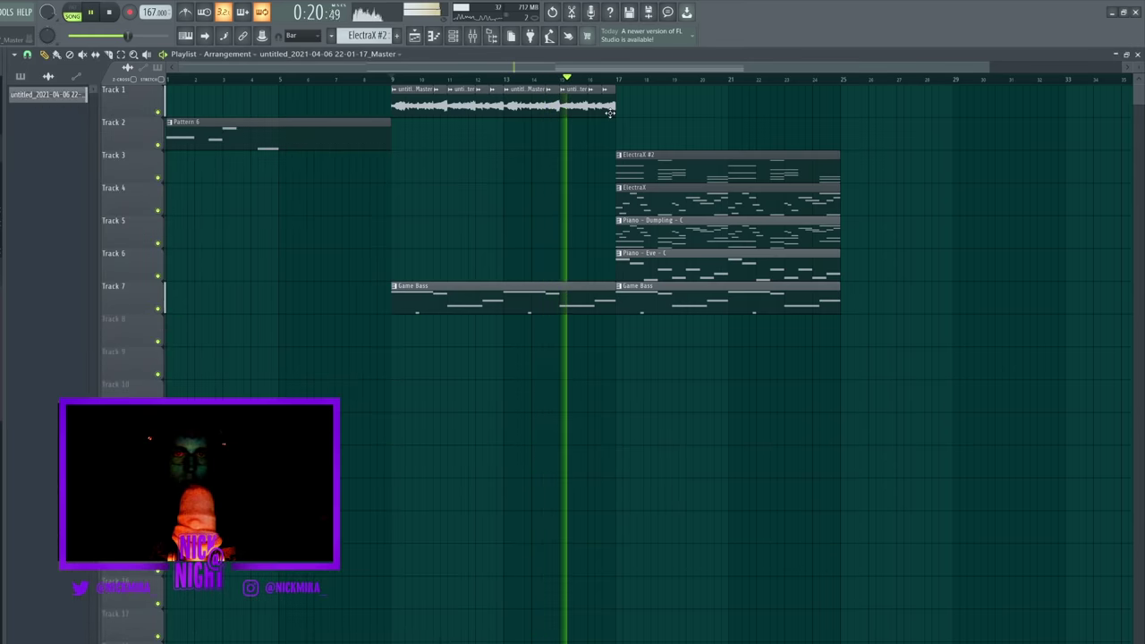
# Audition the chopped audio on Track 1 and the Game Bass on Track 7 in solo, and re-enable all tracks.
pyautogui.press('space')
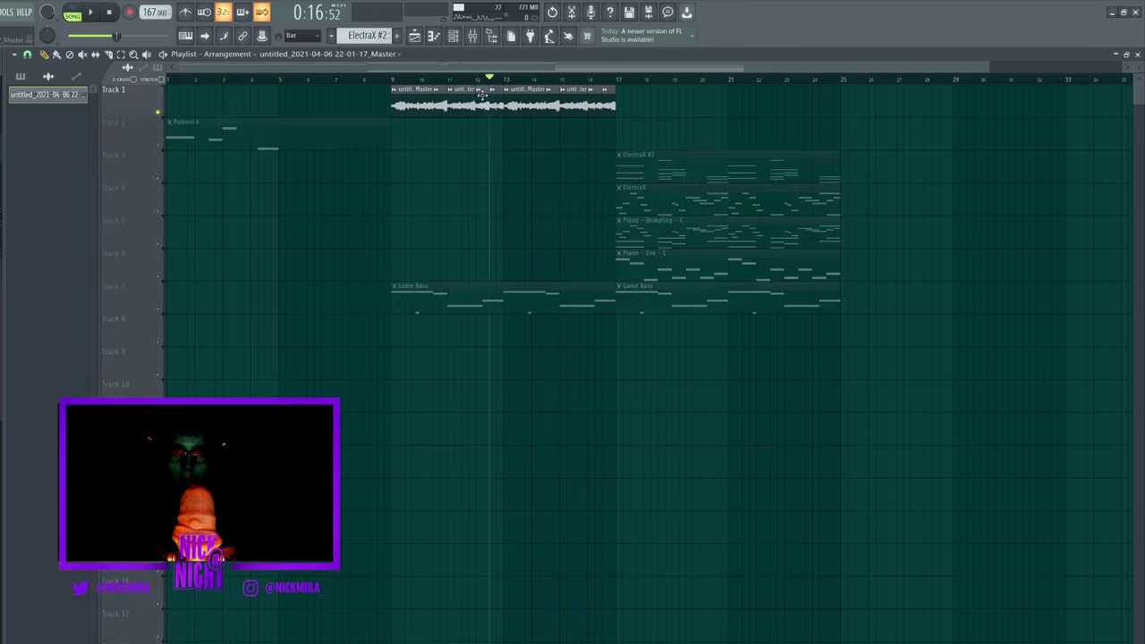
pyautogui.keyDown('ctrl'); pyautogui.click(158, 310); pyautogui.keyUp('ctrl')
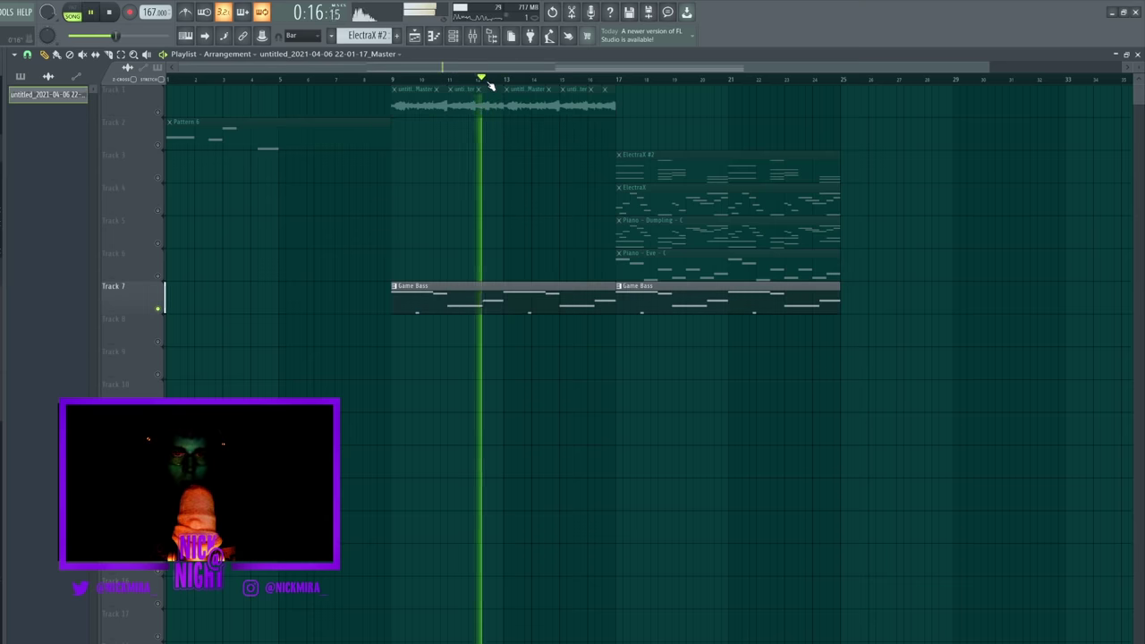
pyautogui.keyDown('ctrl'); pyautogui.click(159, 114); pyautogui.keyUp('ctrl')
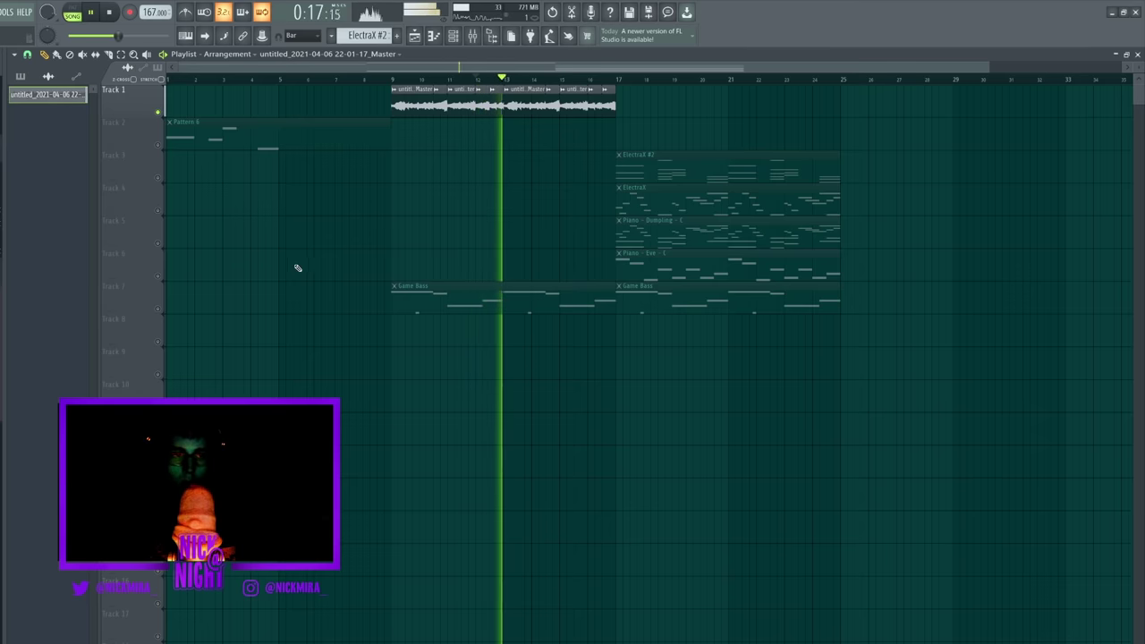
pyautogui.keyDown('ctrl'); pyautogui.click(160, 309); pyautogui.keyUp('ctrl')
pyautogui.keyDown('ctrl'); pyautogui.click(160, 308); pyautogui.keyUp('ctrl')
pyautogui.press('space')
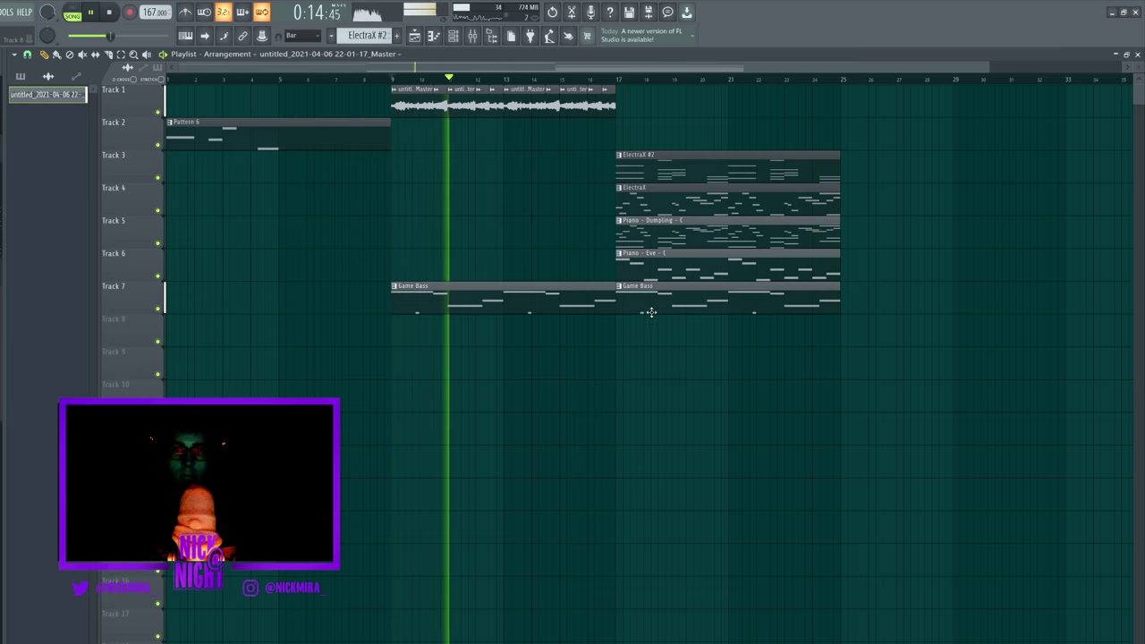
# Copy the Pattern 6 clip to bar 17 of Track 2 and remove the Game Bass clip at bar 17.
pyautogui.moveTo(257, 139); pyautogui.dragTo(713, 139)
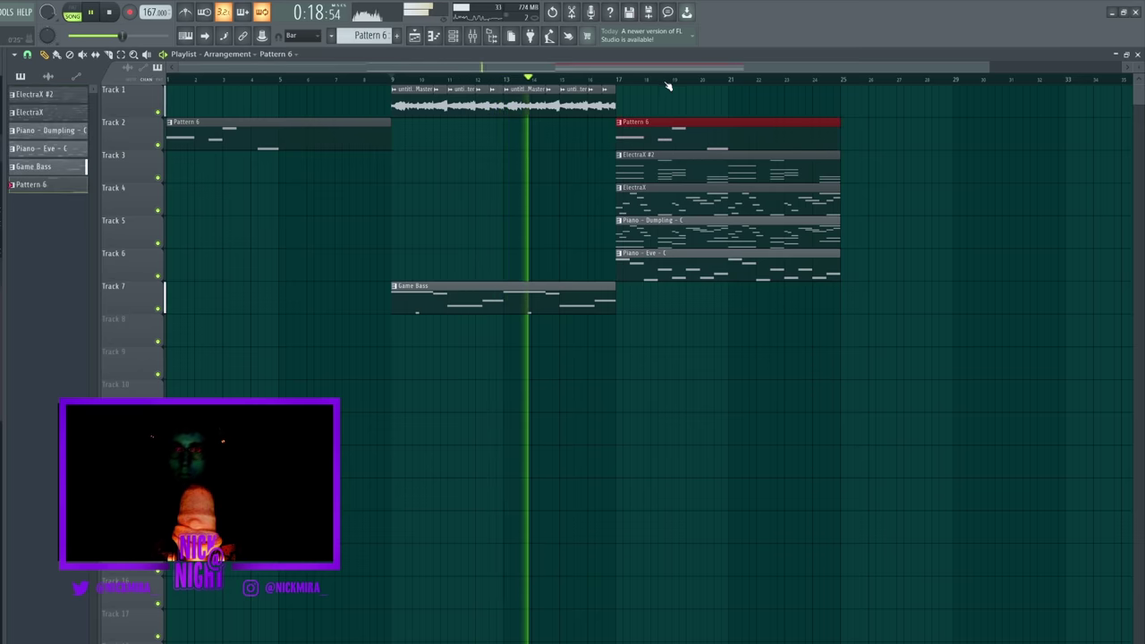
# Duplicate the bar 17 clips on Tracks 2 to 6 twice, filling bars 25 and 33 onward.
pyautogui.scroll(-1, 669, 84)
pyautogui.moveTo(603, 137); pyautogui.dragTo(697, 267)
pyautogui.hotkey('ctrl', 'b')
pyautogui.hotkey('ctrl', 'b')
pyautogui.keyDown('ctrl'); pyautogui.click(608, 105); pyautogui.keyUp('ctrl')
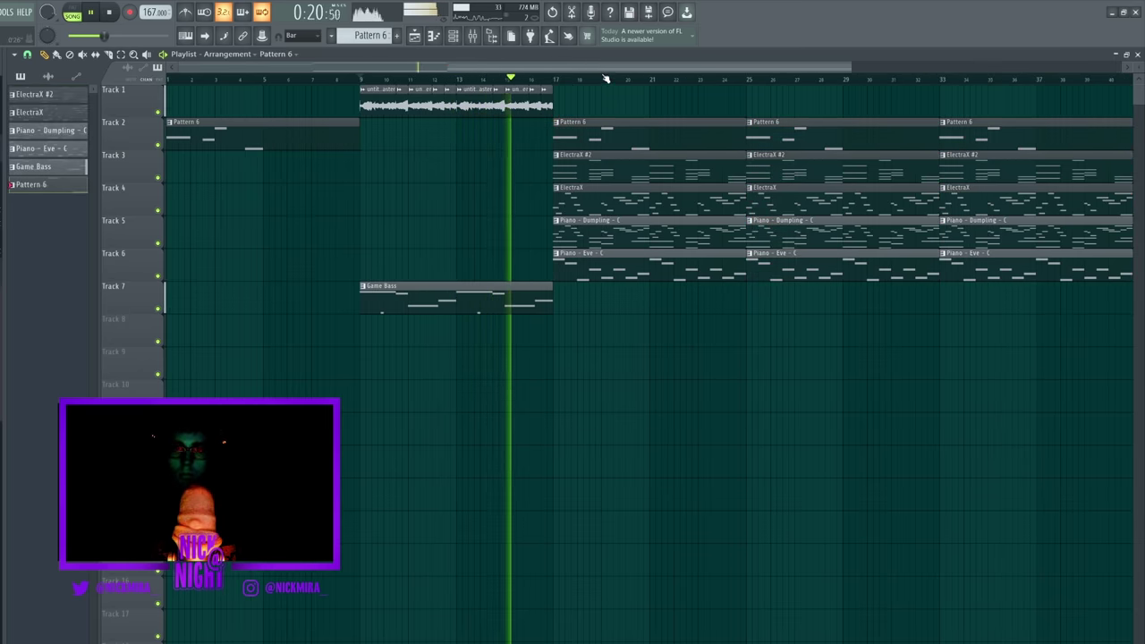
# Copy the Piano - Dumpling - C clip to bar 1 of Track 5.
pyautogui.scroll(-3, 603, 78)
pyautogui.scroll(-2, 600, 79)
pyautogui.moveTo(534, 233); pyautogui.dragTo(257, 232)
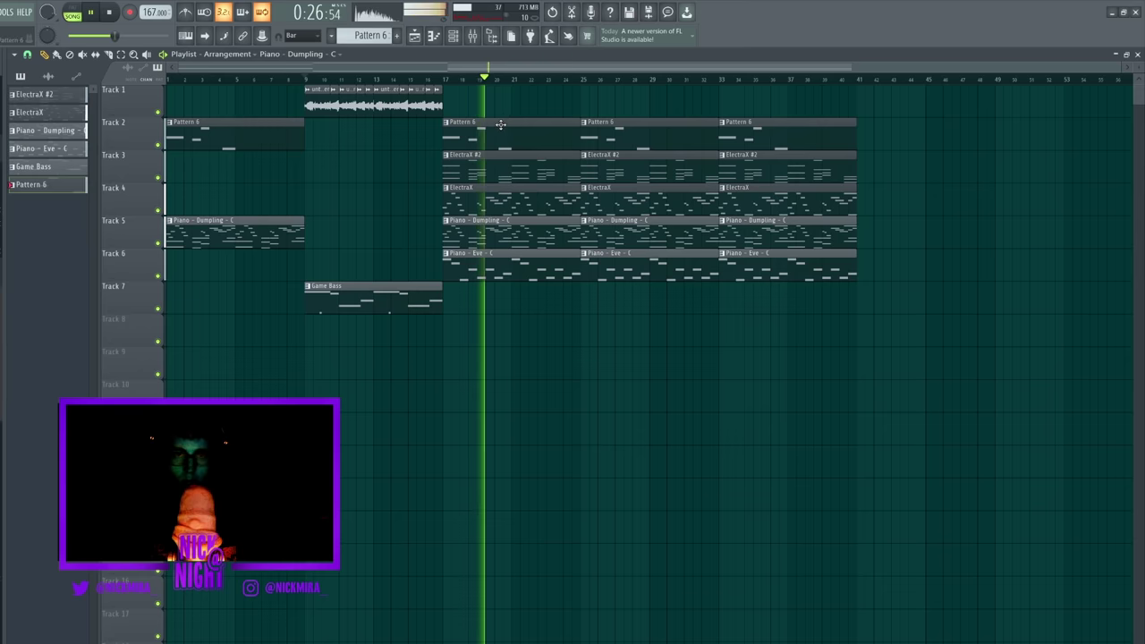
# Restart playback, shorten the Cutthroat 808's C#5 note in bar 3 and add two equal repeats directly after it.
pyautogui.press('F7')
pyautogui.press('space')
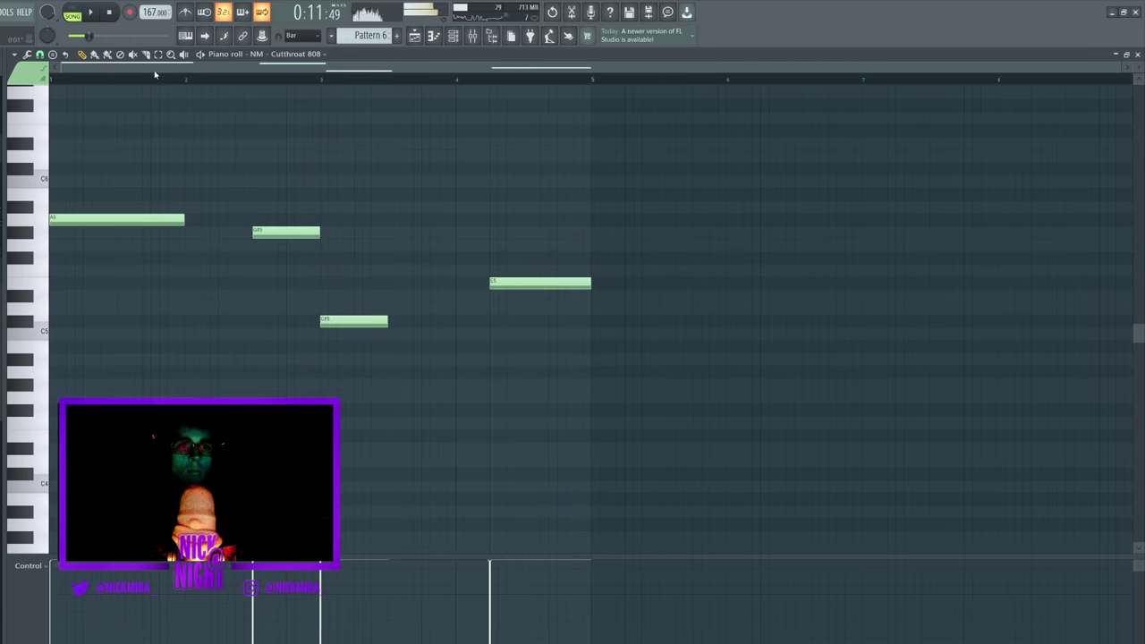
pyautogui.moveTo(387, 321); pyautogui.dragTo(370, 321)
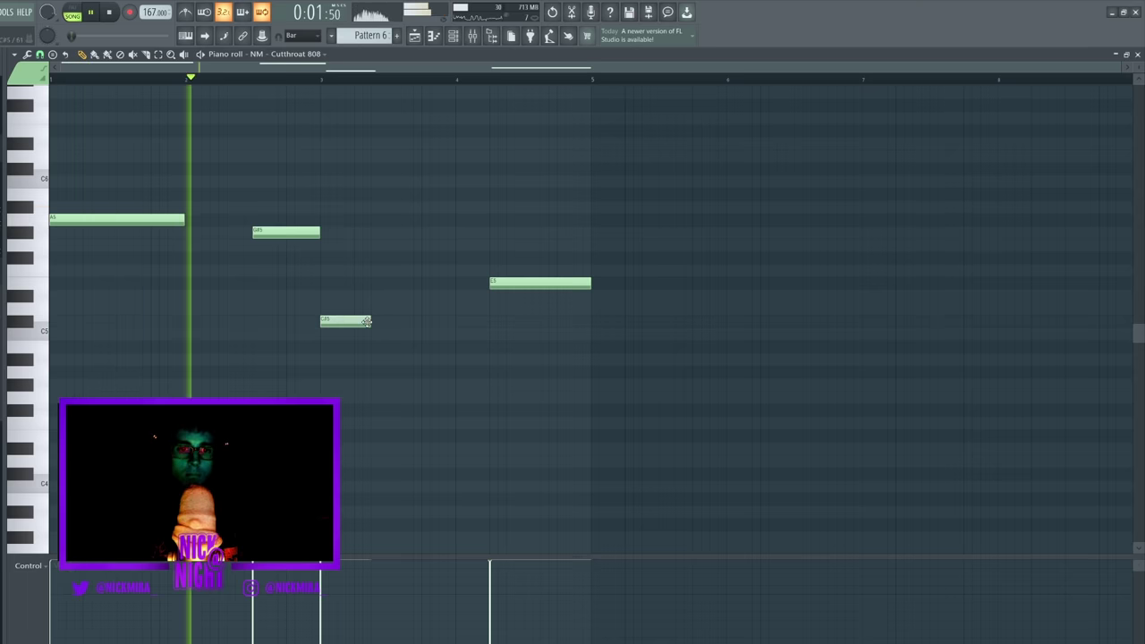
pyautogui.click(376, 320)
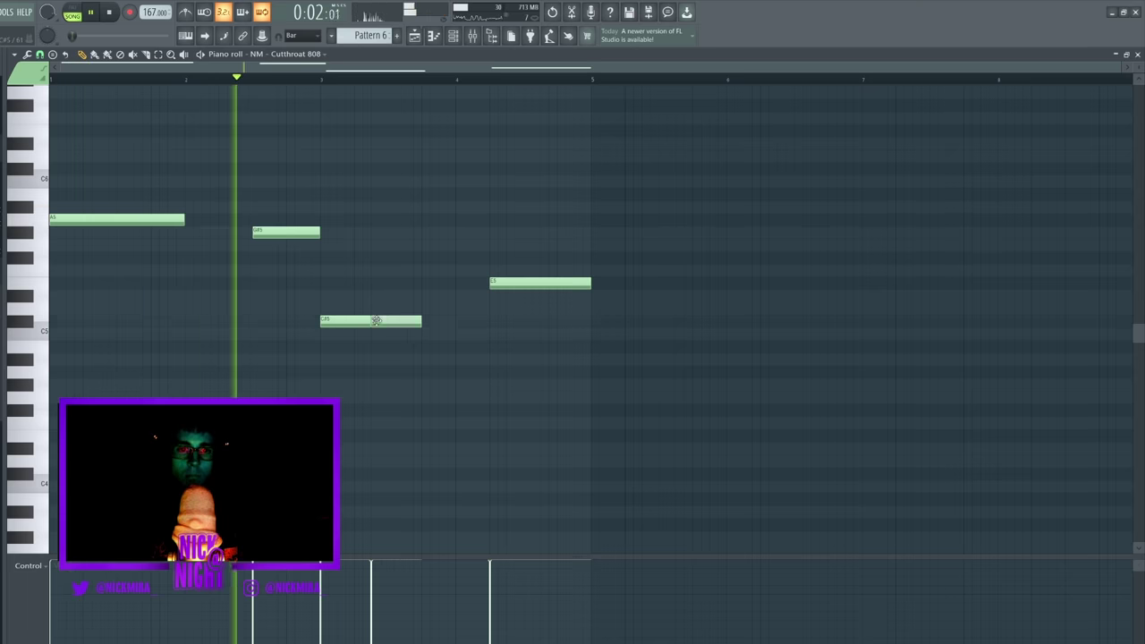
pyautogui.click(447, 321)
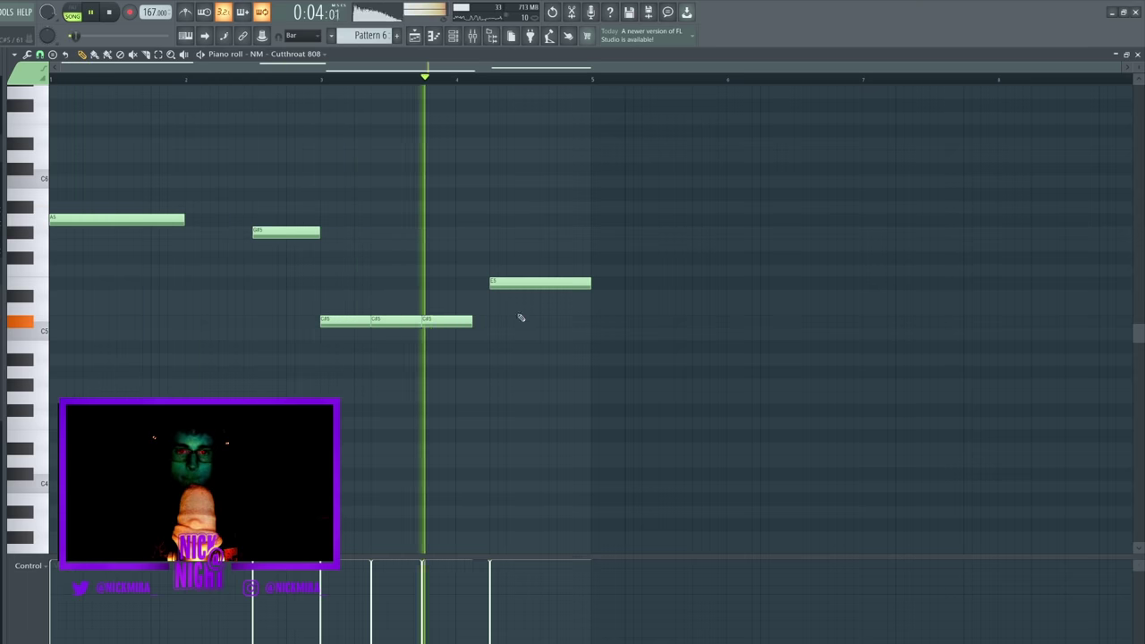
# Divide the 808's E5 note in bar 4 into two equal notes and repeat the four-bar pattern from bar 5.
pyautogui.click(545, 283)
pyautogui.hotkey('ctrl', 'b')
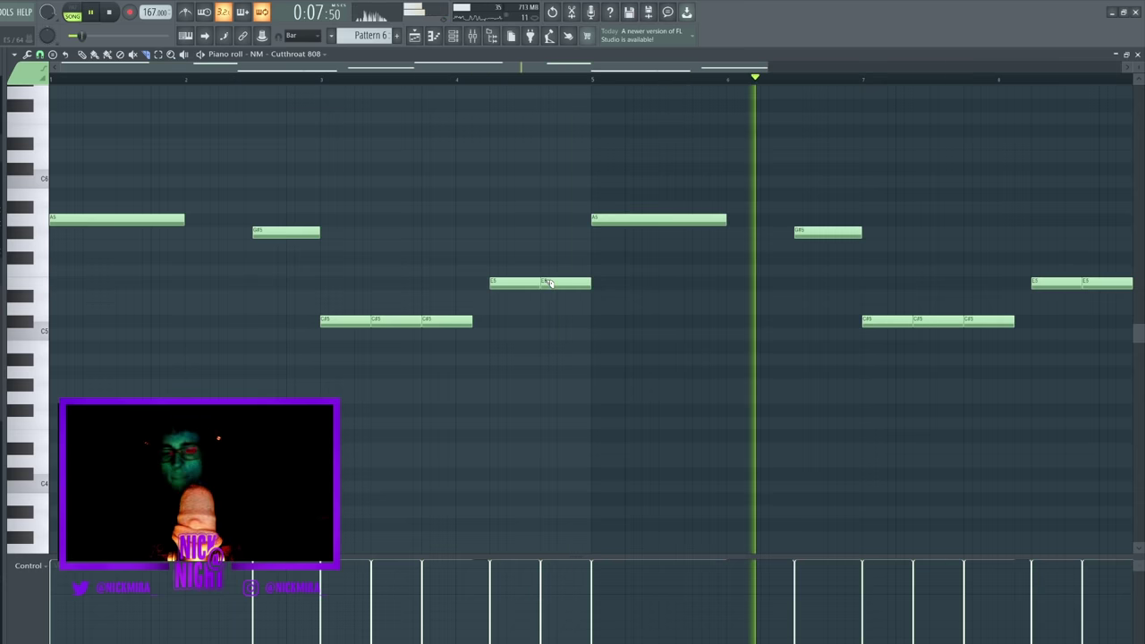
pyautogui.press('F5')
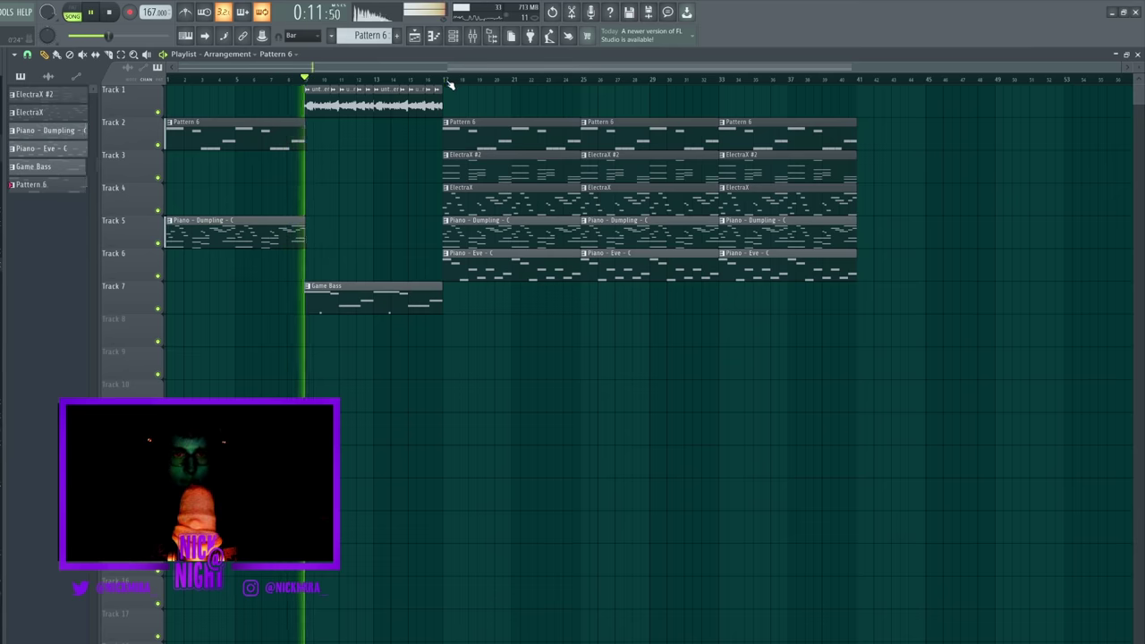
# Add the NM - Animalstyle Kick sample as a channel above the Cutthroat 808 and resume playback.
pyautogui.press('F6')
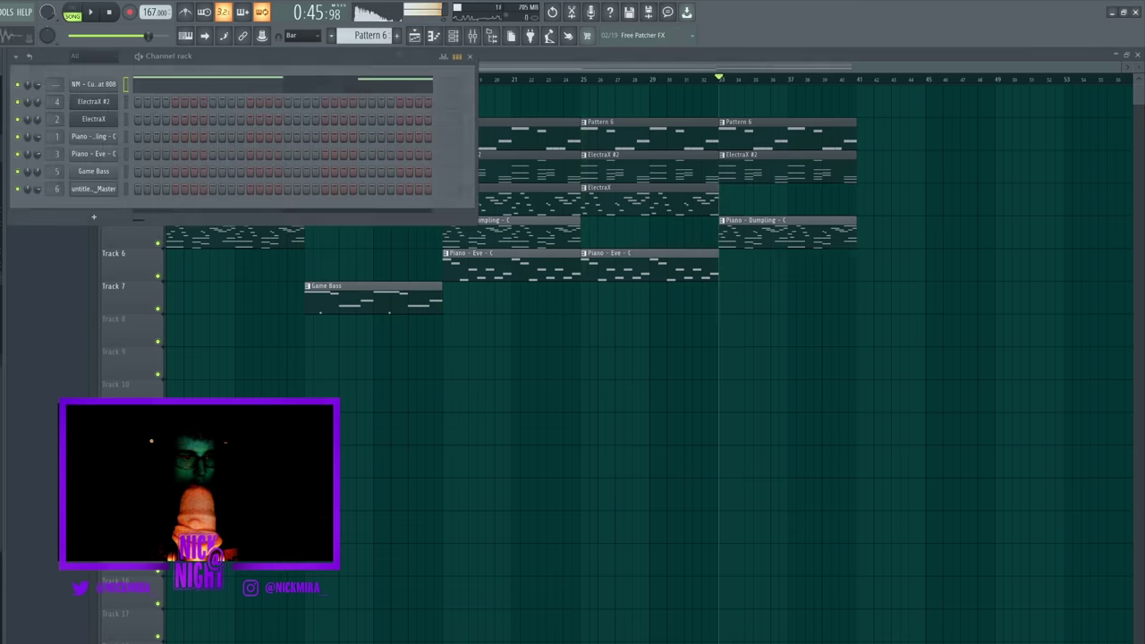
pyautogui.moveTo(96, 72); pyautogui.dragTo(104, 77)
pyautogui.press('space')
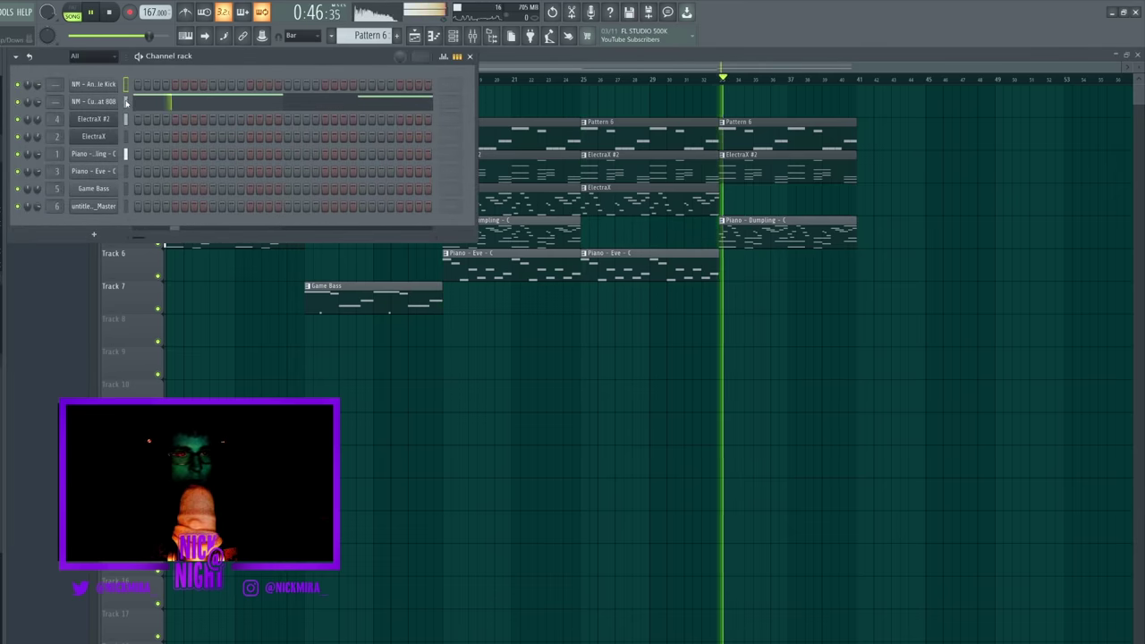
# Copy the Cutthroat 808 notes into the Animalstyle Kick's piano roll and turn them into short A4 hits.
pyautogui.press('space')
pyautogui.press('space')
pyautogui.click(167, 80)
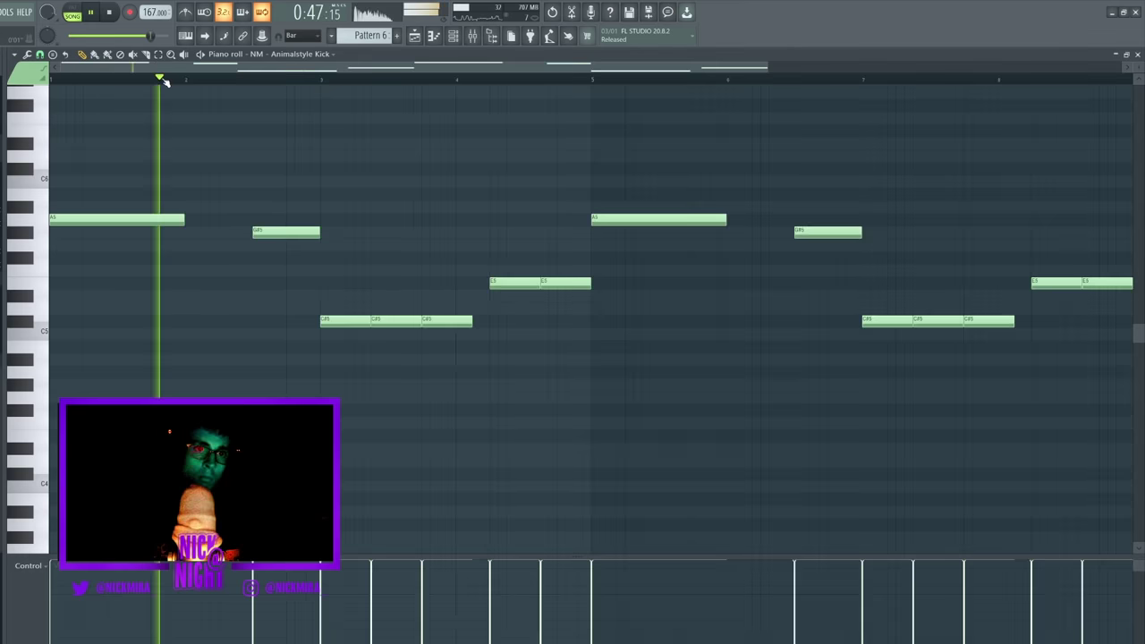
pyautogui.hotkey('shift', 'd')
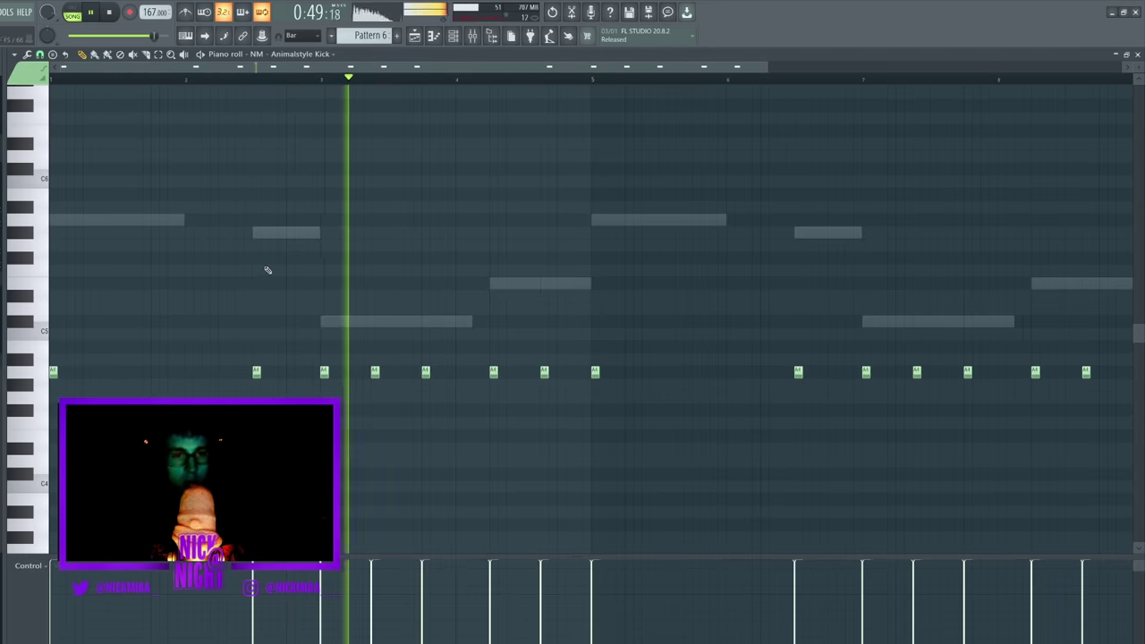
# Try out removing the second kick in bar 3, restore it, and add a kick just after the start of bar 8.
pyautogui.rightClick(375, 372)
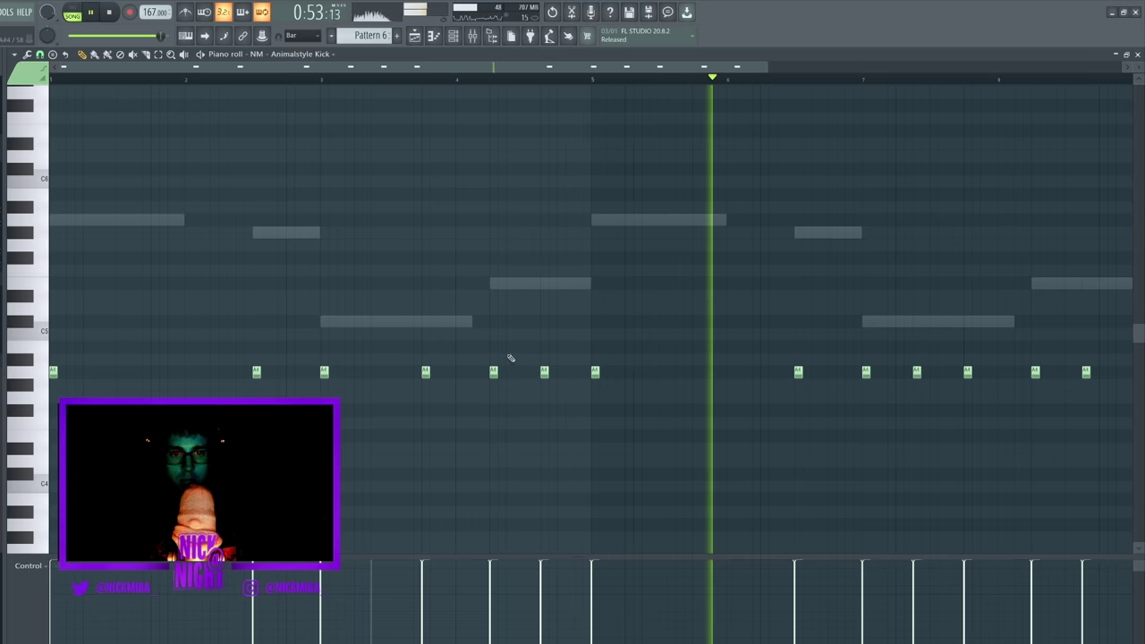
pyautogui.click(374, 372)
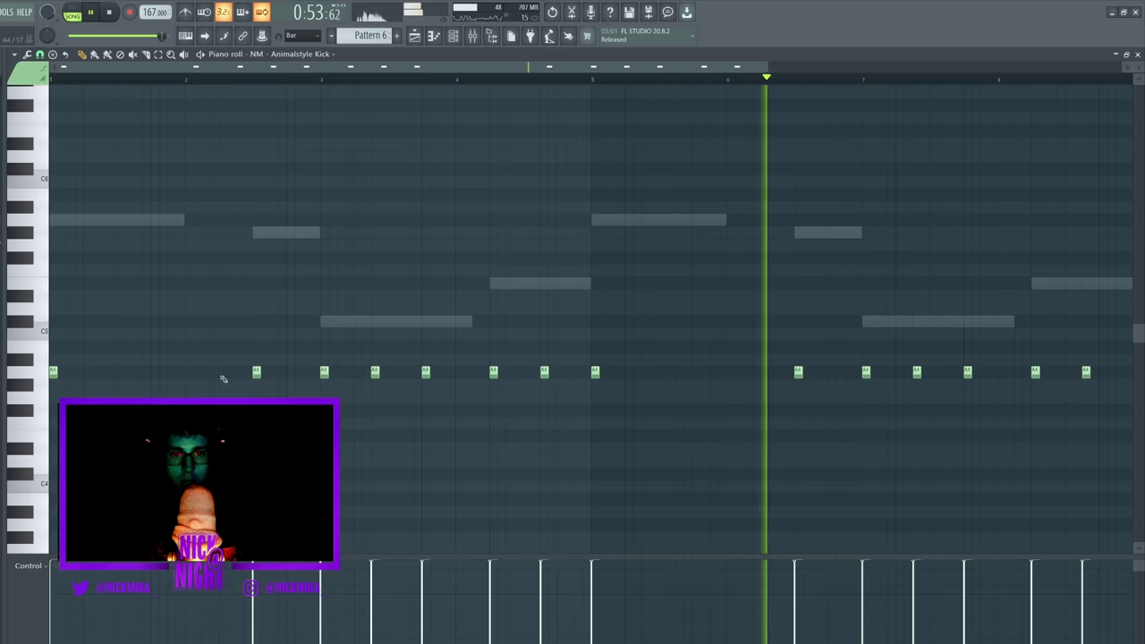
pyautogui.click(1017, 371)
# Split the 808's A5 note at beat 4 of bar 5 and start the bar 6 G#5 earlier with an extra note at beat 2.
pyautogui.rightClick(660, 219)
pyautogui.moveTo(529, 246); pyautogui.dragTo(590, 268)
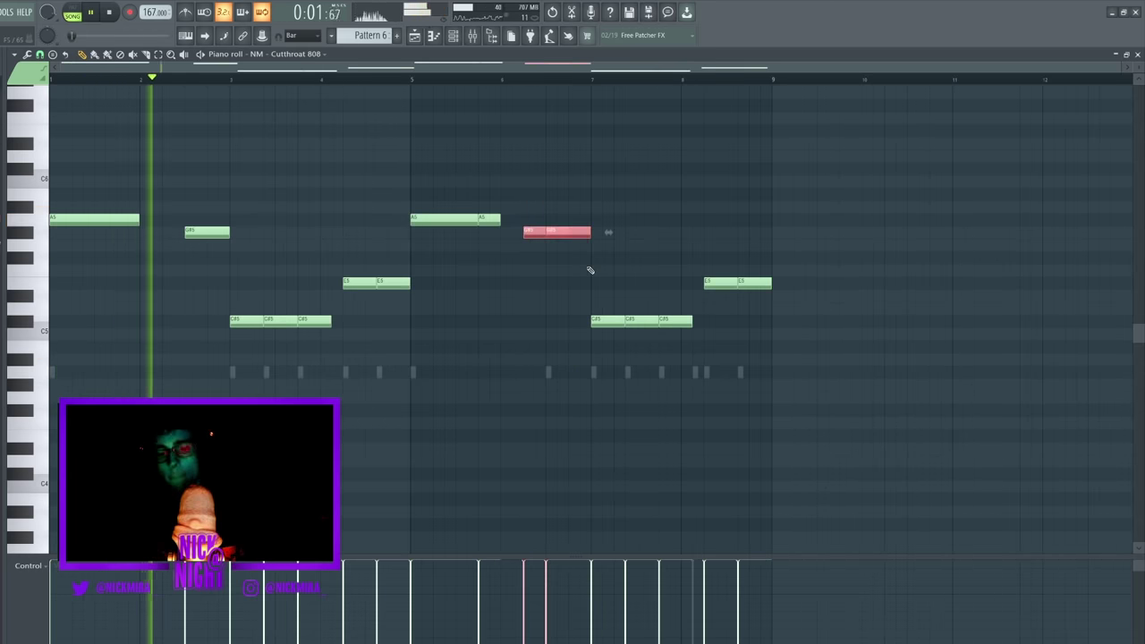
pyautogui.hotkey('ctrl', 'd')
# Add Animalstyle Kick hits at beat 4 of bar 5 and early in bar 6, and delete the hit at beat 3 of bar 6.
pyautogui.press('F7')
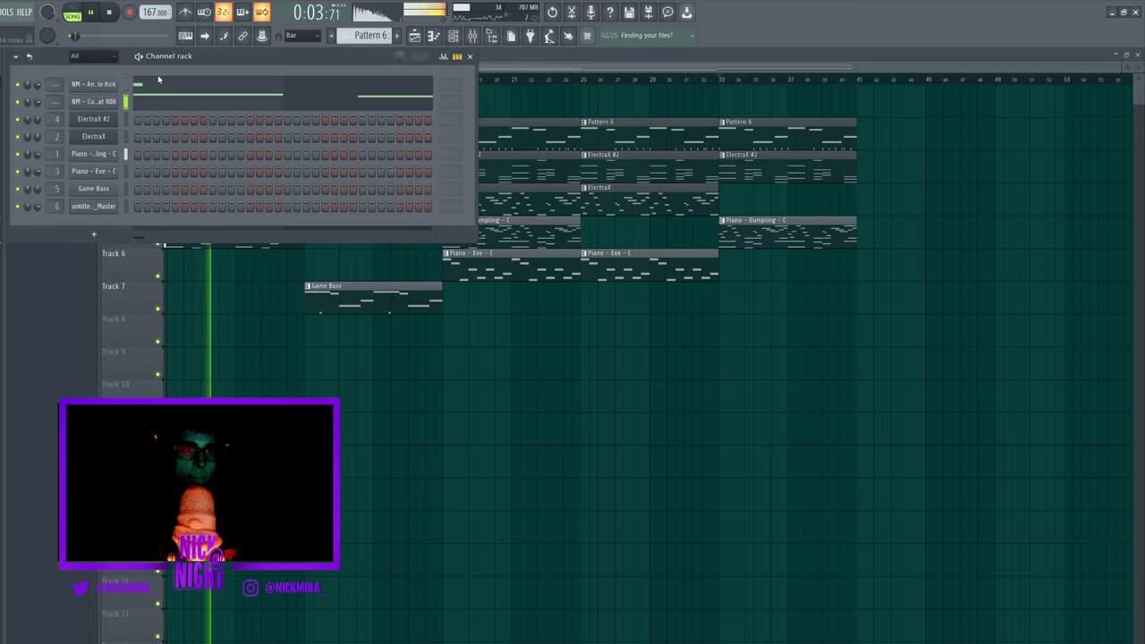
pyautogui.click(158, 82)
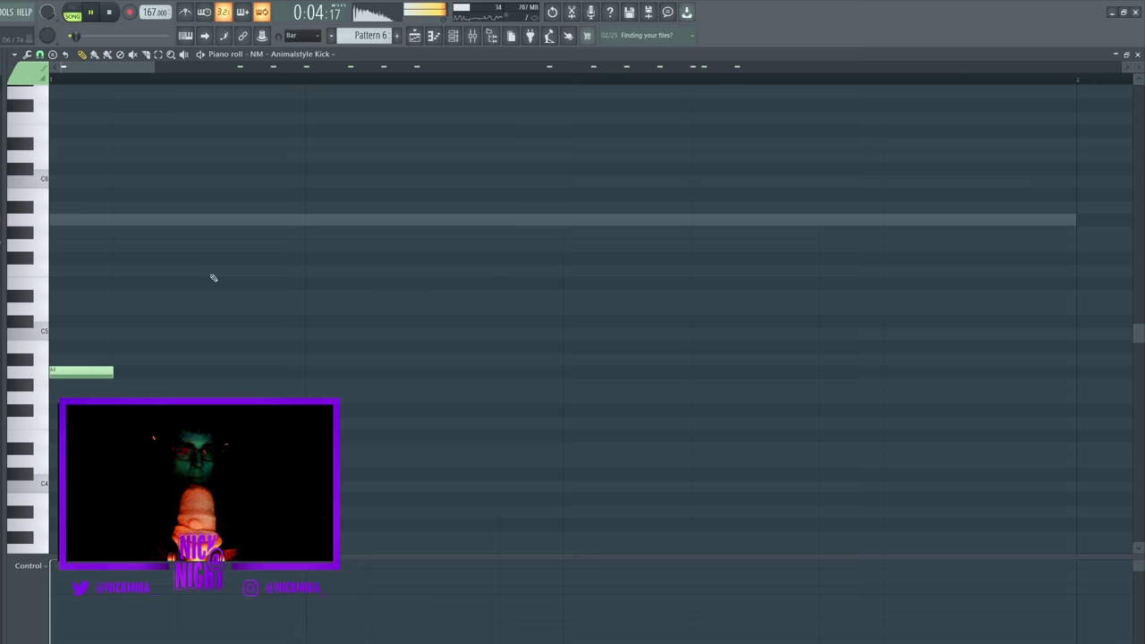
pyautogui.click(481, 371)
pyautogui.click(515, 372)
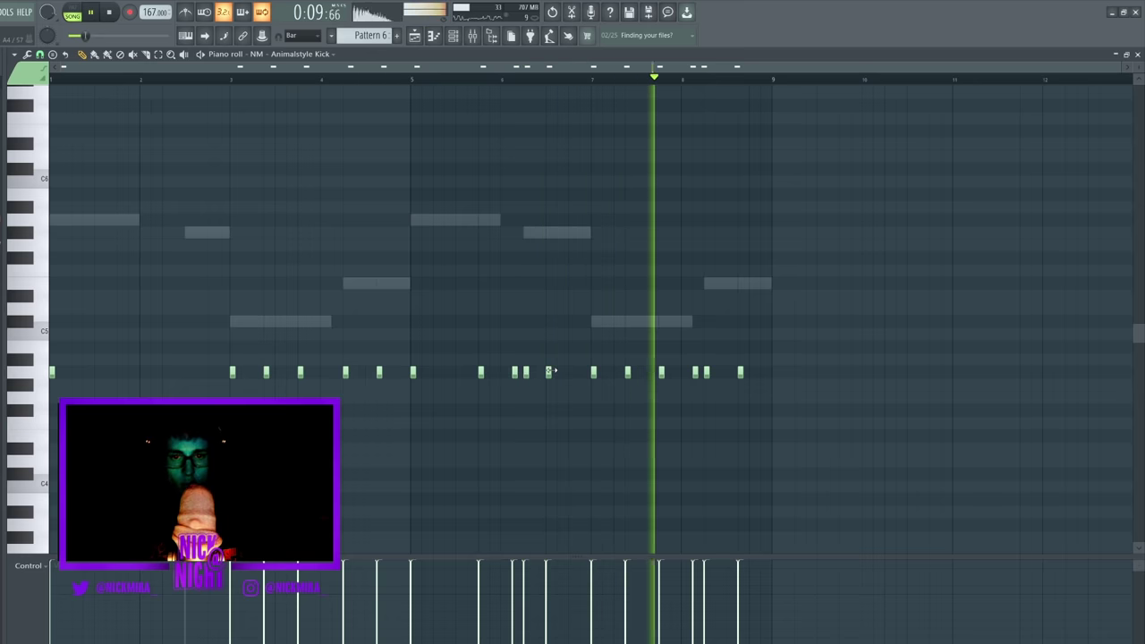
pyautogui.rightClick(548, 371)
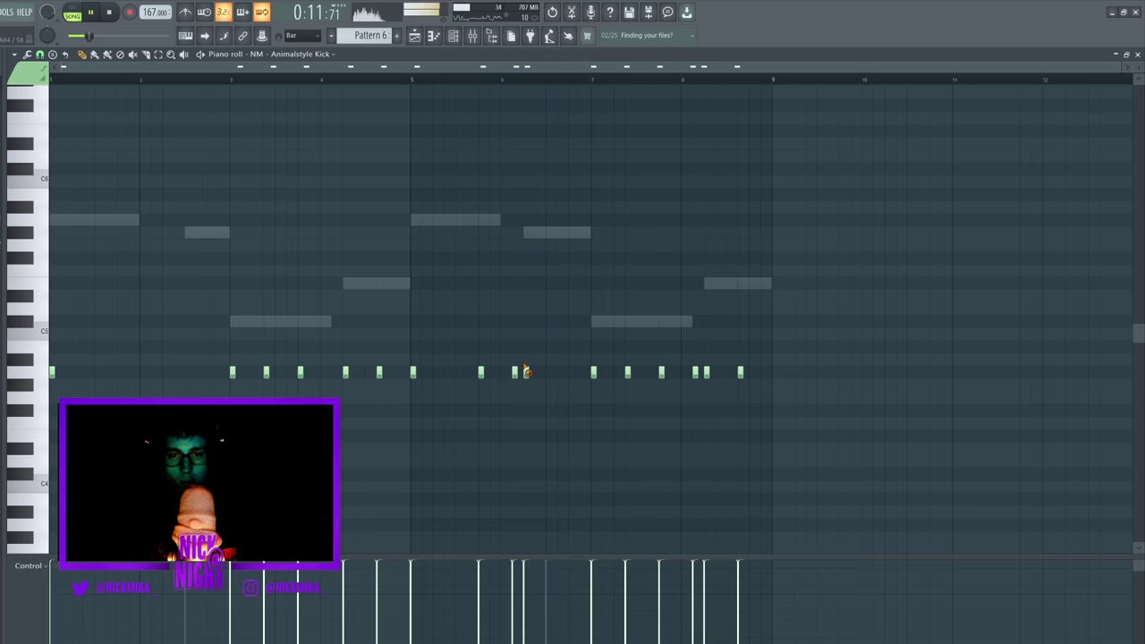
# Add the BWB WAV R US HAT (3)_2 sample below the Cutthroat 808 and paste an eight-bar hi-hat pattern into it.
pyautogui.press('F7')
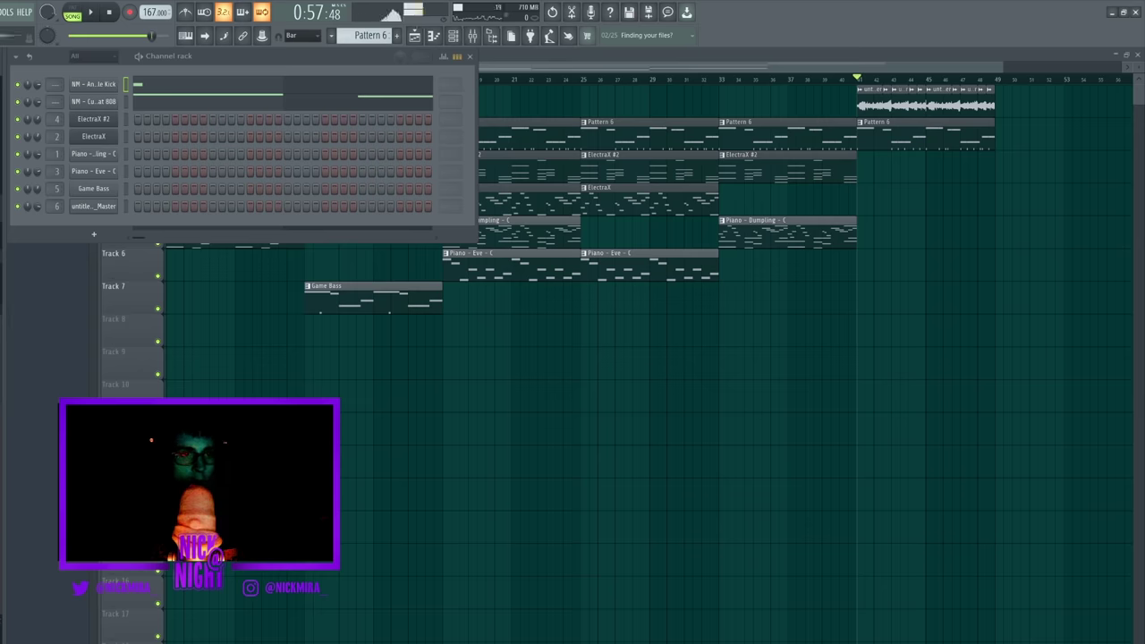
pyautogui.moveTo(75, 225); pyautogui.dragTo(57, 220)
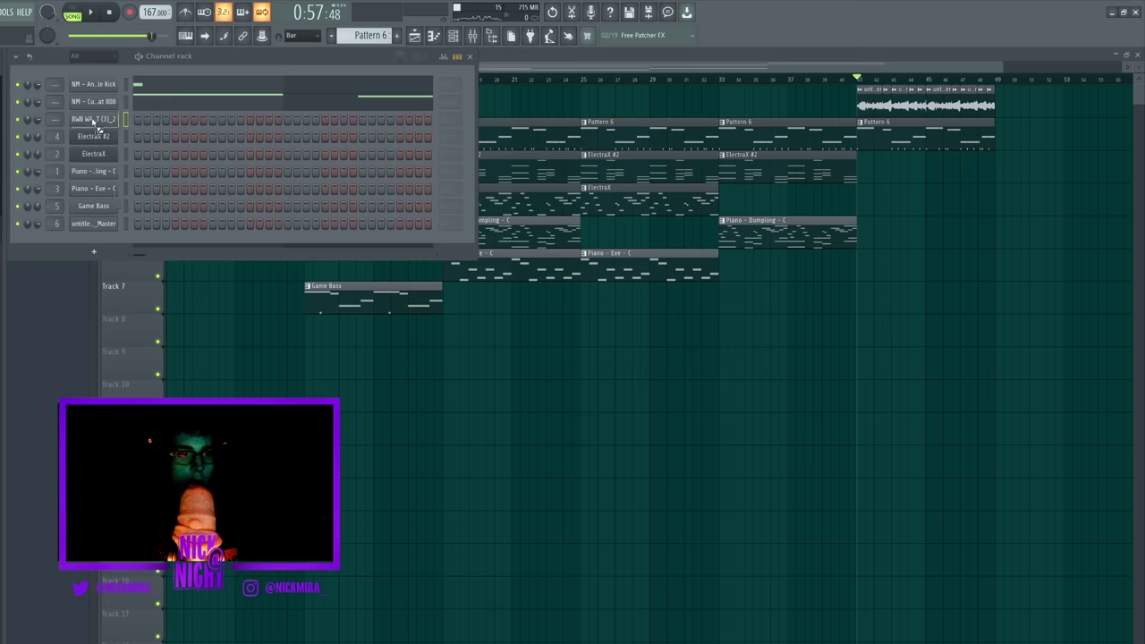
pyautogui.press('space')
pyautogui.hotkey('ctrl', 'v')
pyautogui.click(169, 123)
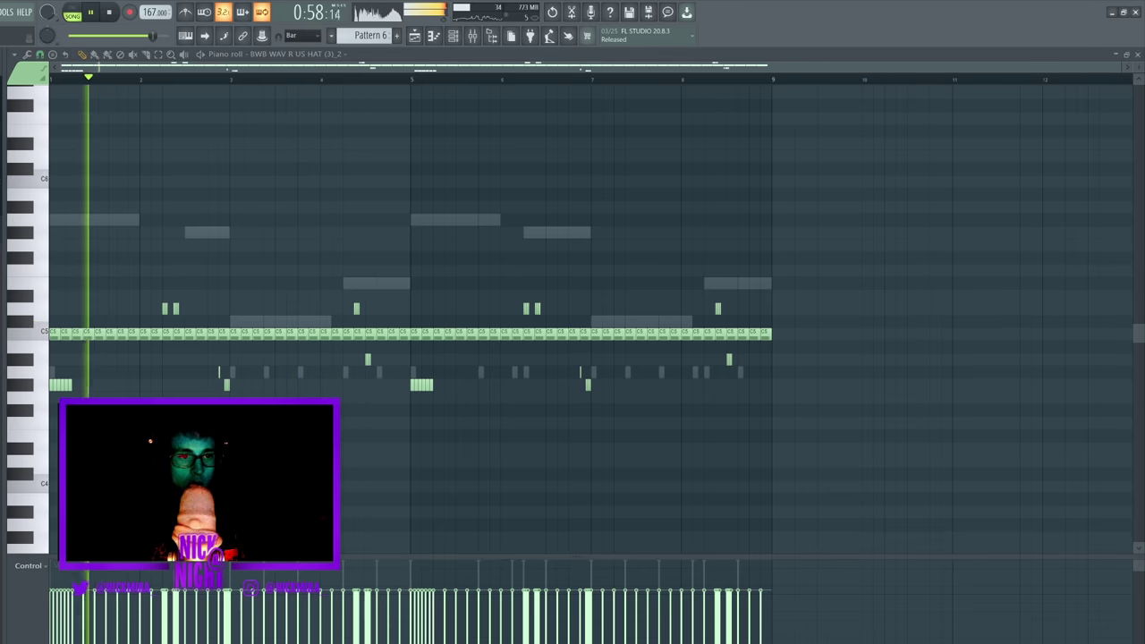
# Replace the hat notes with an eight-bar C5 pattern that has pitched rolls in bars 3 and 7.
pyautogui.hotkey('ctrl', 'alt', 'z')
pyautogui.hotkey('ctrl', 'alt', 'z')
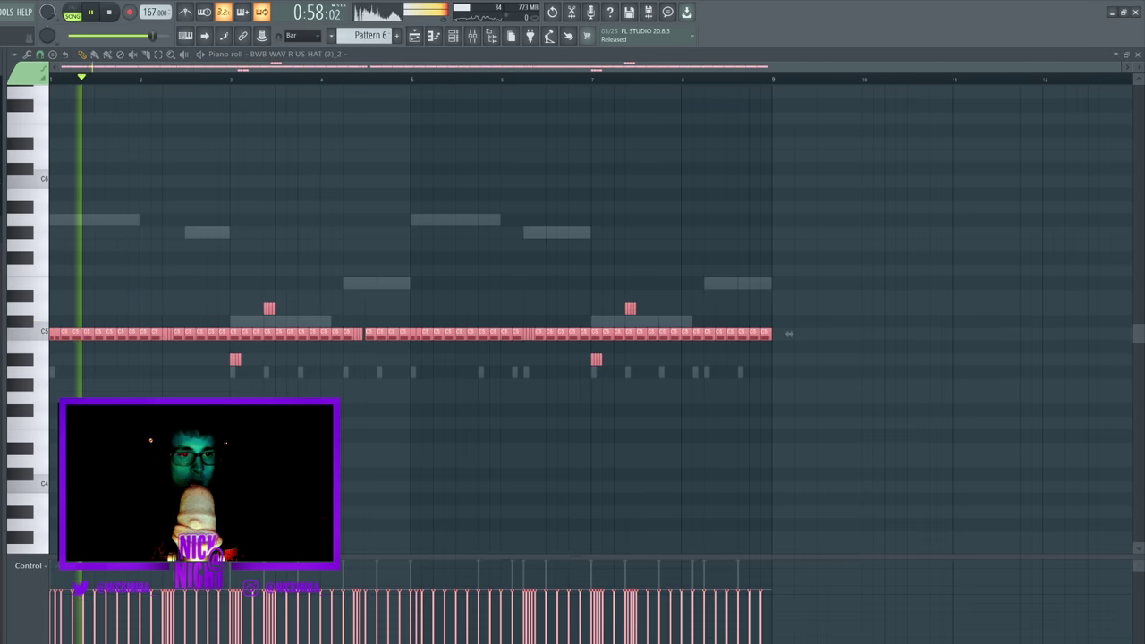
pyautogui.hotkey('ctrl', 'd')
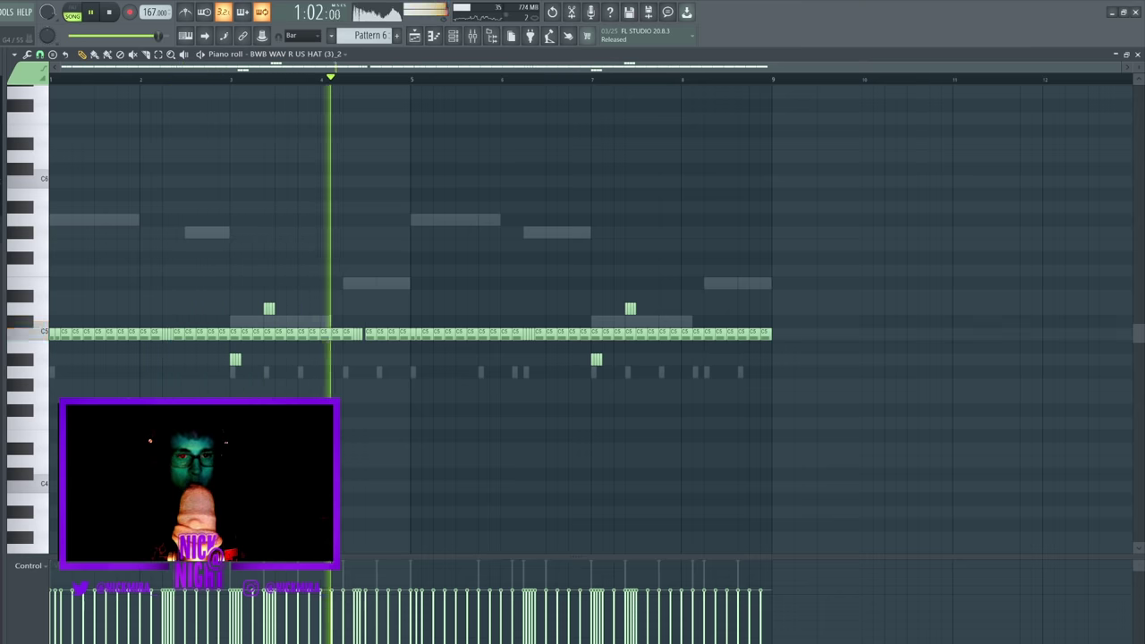
pyautogui.press('Escape')
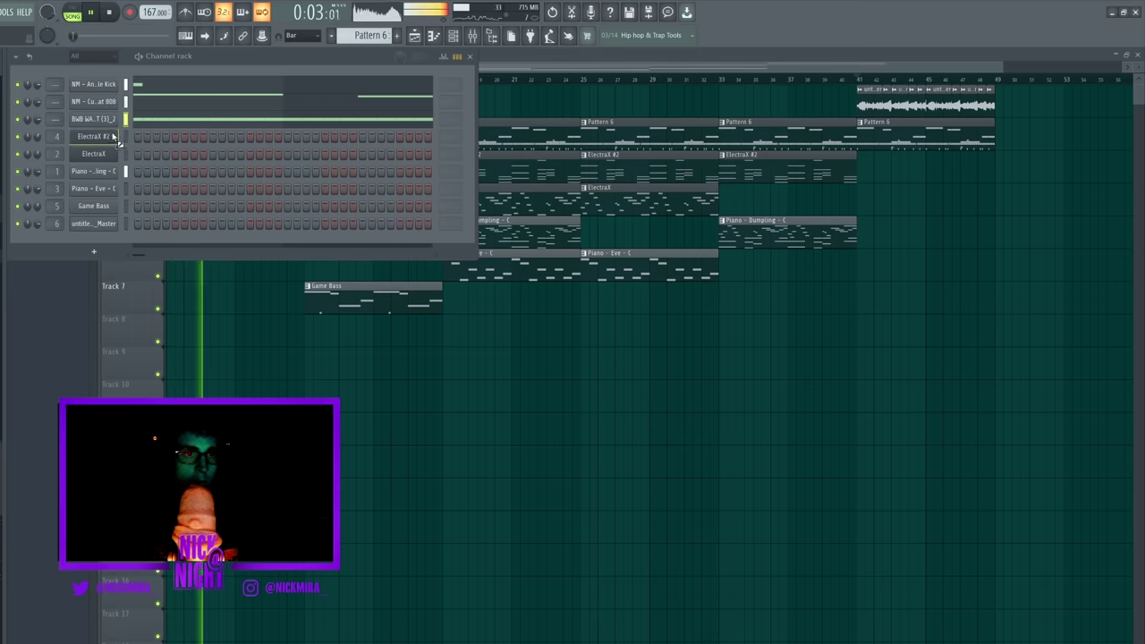
# Add the [PBS] clap and TBP - Goto OH - Loop_2 samples below the hat, with a single loop hit on the first step.
pyautogui.moveTo(109, 135); pyautogui.dragTo(109, 136)
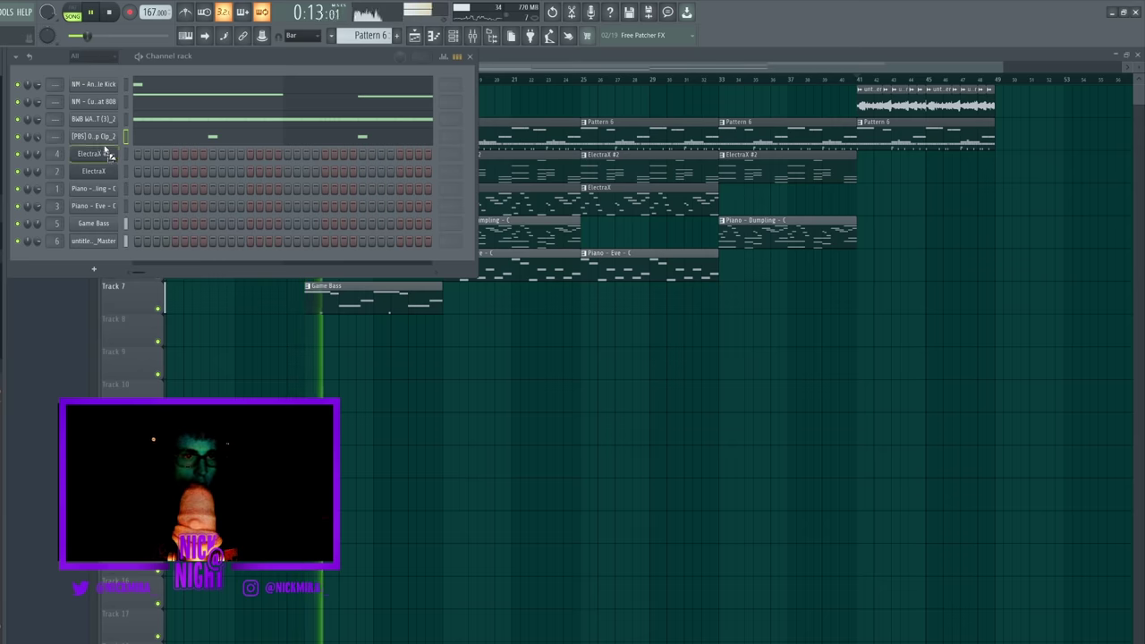
pyautogui.moveTo(116, 148); pyautogui.dragTo(138, 158)
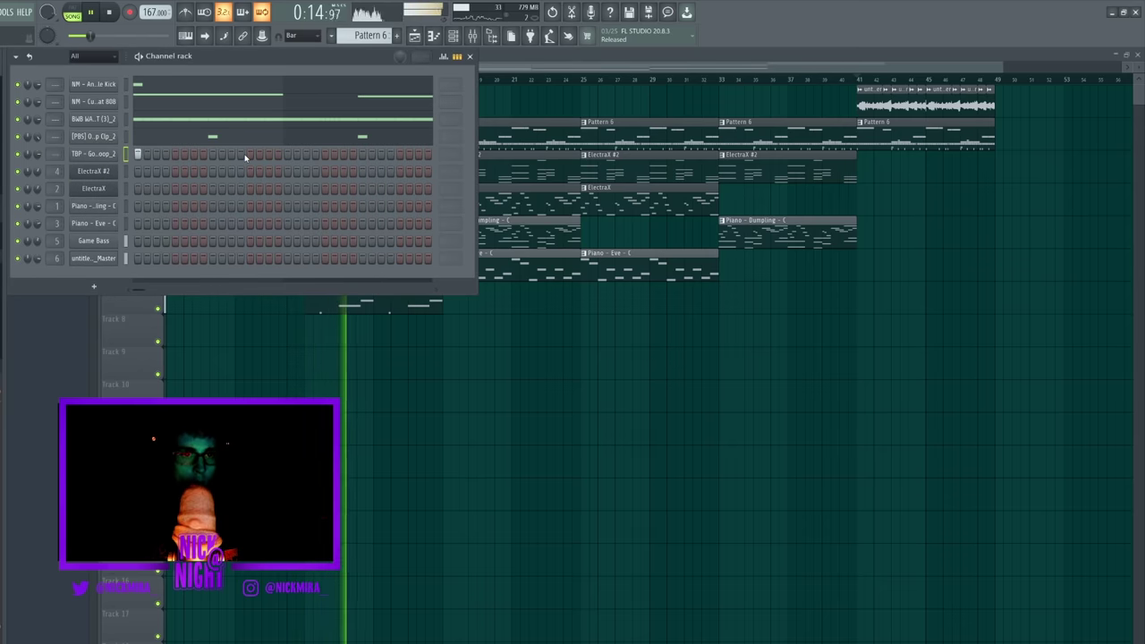
pyautogui.click(178, 155)
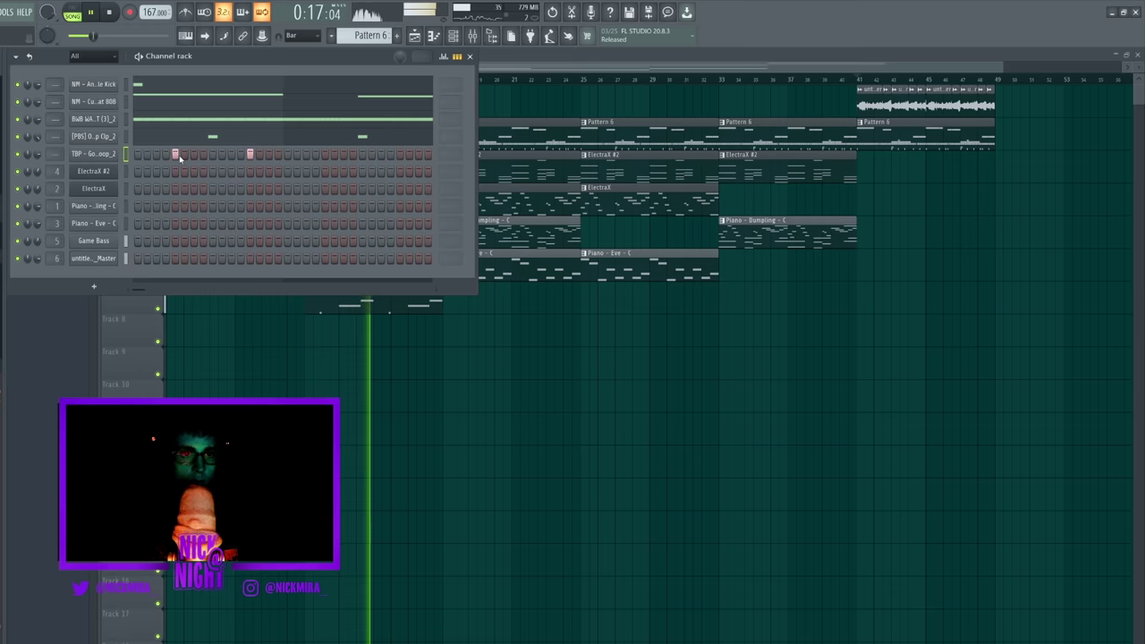
pyautogui.rightClick(250, 155)
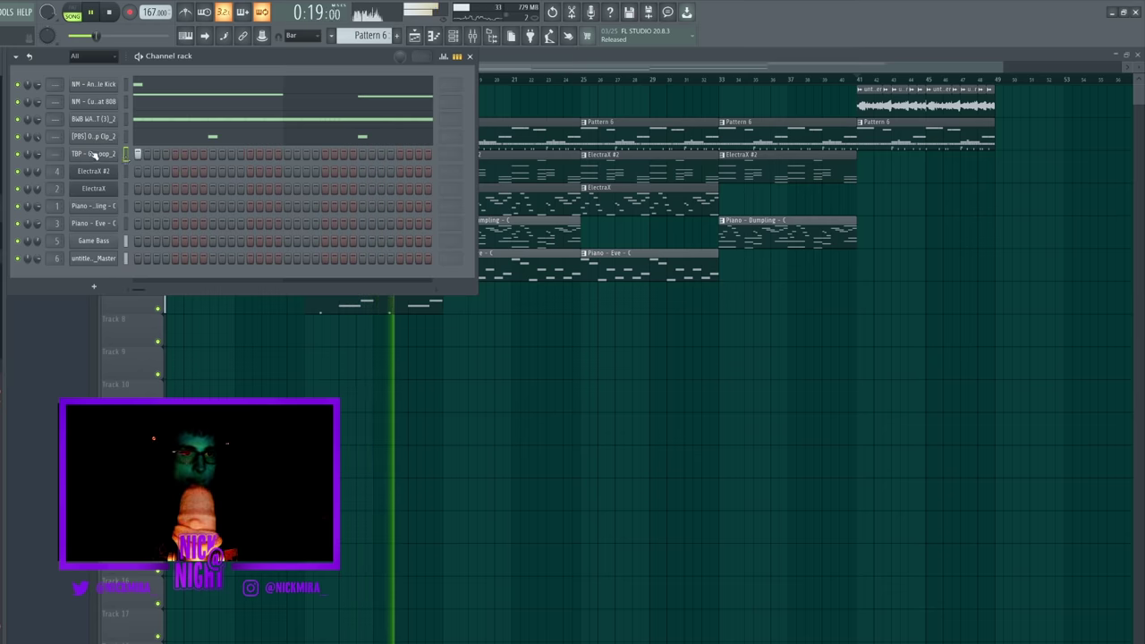
pyautogui.rightClick(94, 155)
pyautogui.click(147, 158)
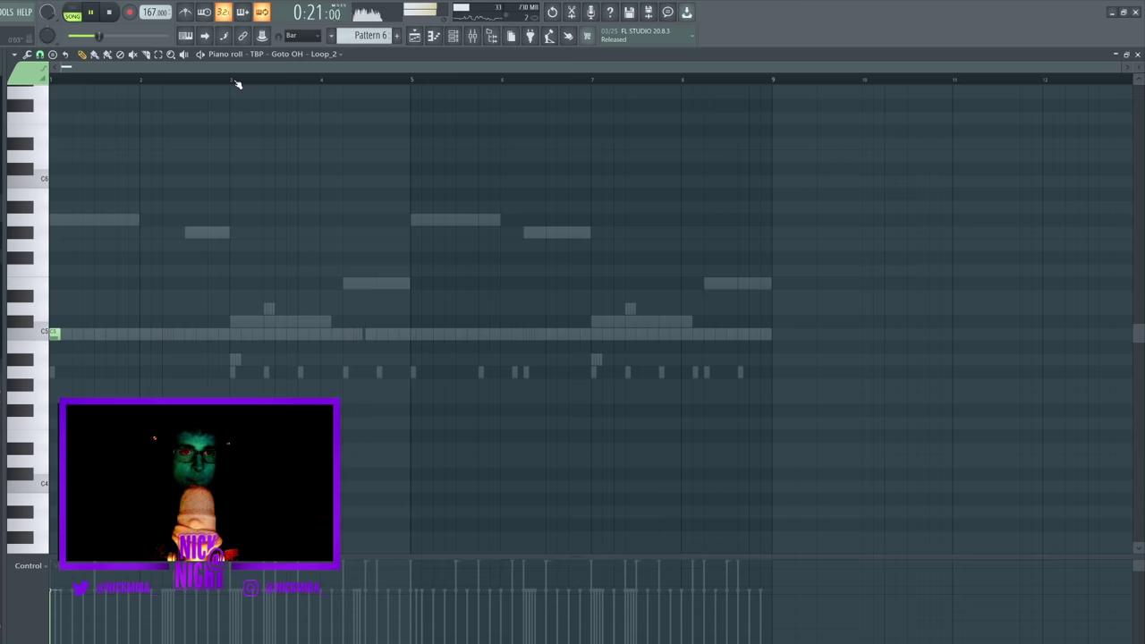
# Select bars 1 to 4 of the Goto OH loop's piano roll and duplicate its note to bar 5.
pyautogui.moveTo(412, 80); pyautogui.dragTo(52, 79)
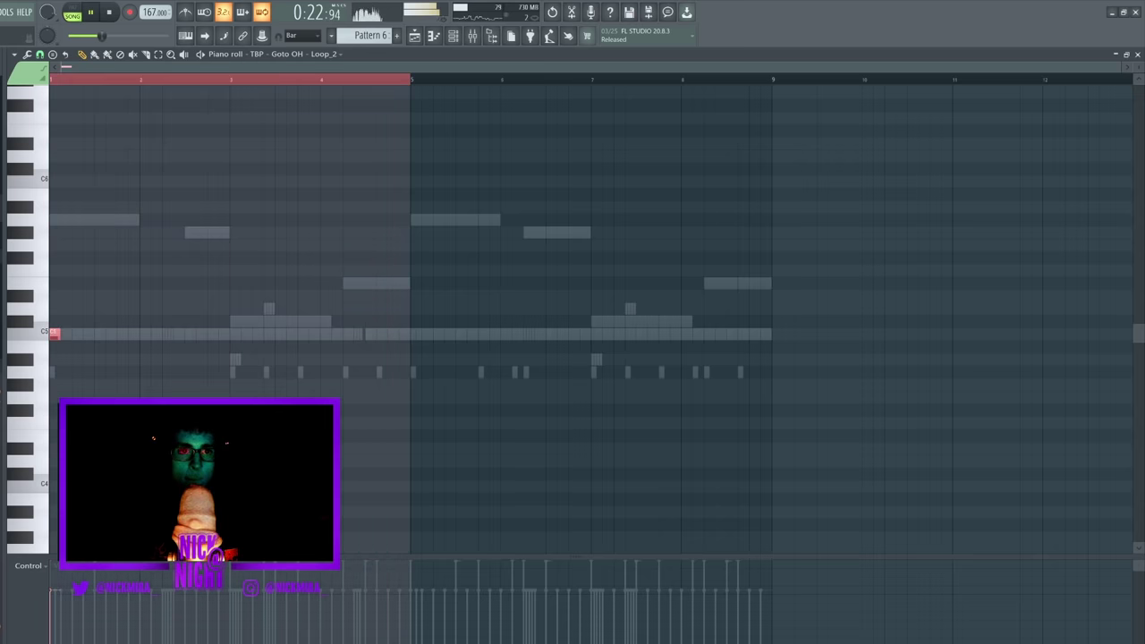
pyautogui.hotkey('ctrl', 'b')
pyautogui.keyDown('ctrl'); pyautogui.click(388, 197); pyautogui.keyUp('ctrl')
pyautogui.press('F7')
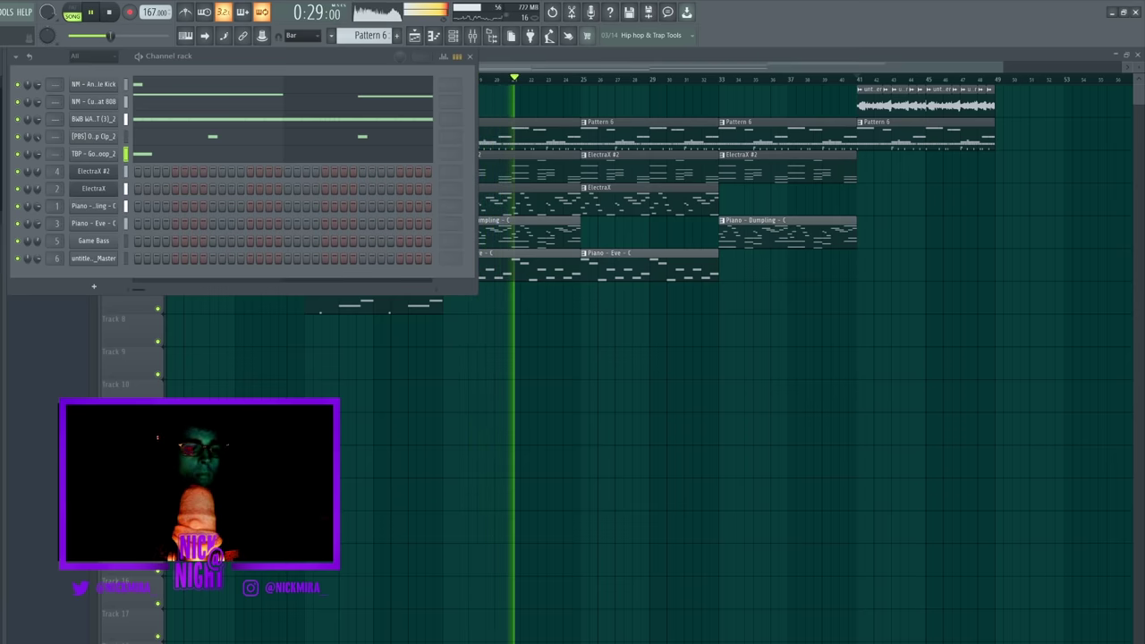
# Add the Open Hat [ Ice ] sample below the Goto OH loop and place a hit on its fifth step.
pyautogui.moveTo(96, 164); pyautogui.dragTo(97, 164)
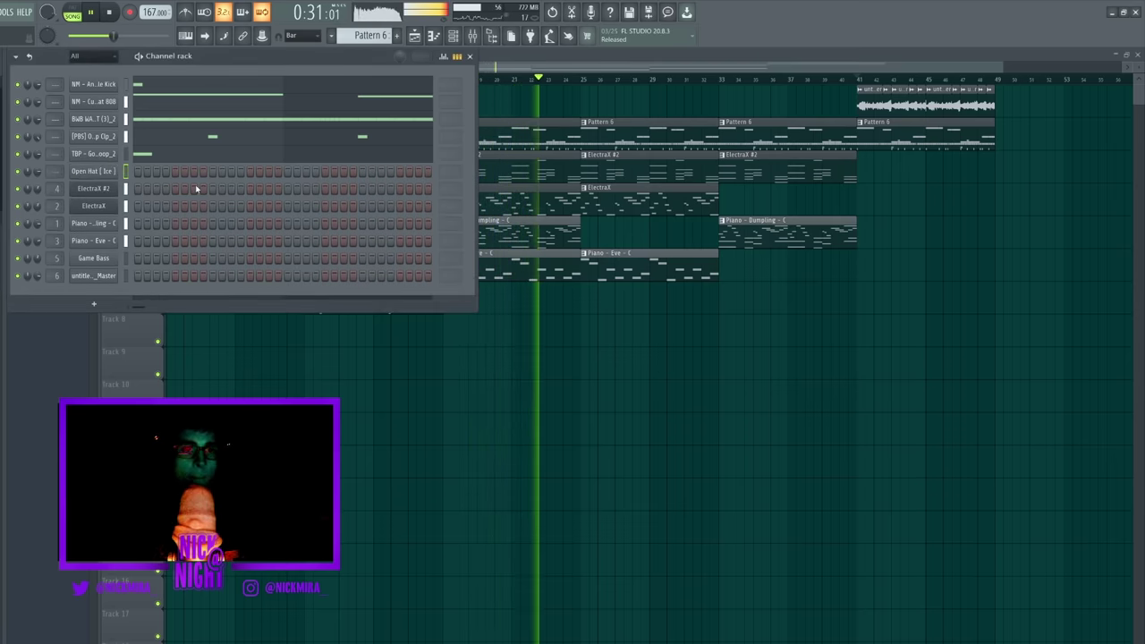
pyautogui.rightClick(177, 174)
pyautogui.click(189, 169)
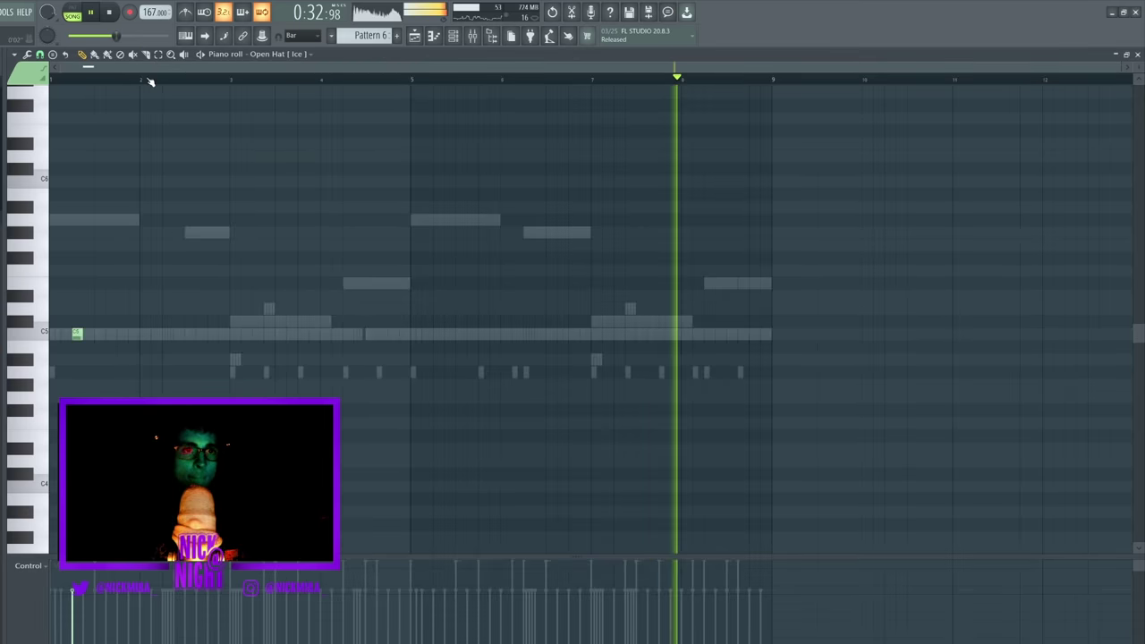
# Repeat the open hat's beat 2 hit in every bar through bar 8.
pyautogui.hotkey('ctrl', 'b')
pyautogui.hotkey('ctrl', 'b')
pyautogui.hotkey('ctrl', 'b')
pyautogui.hotkey('ctrl', 'b')
pyautogui.hotkey('ctrl', 'b')
pyautogui.hotkey('ctrl', 'b')
pyautogui.hotkey('ctrl', 'b')
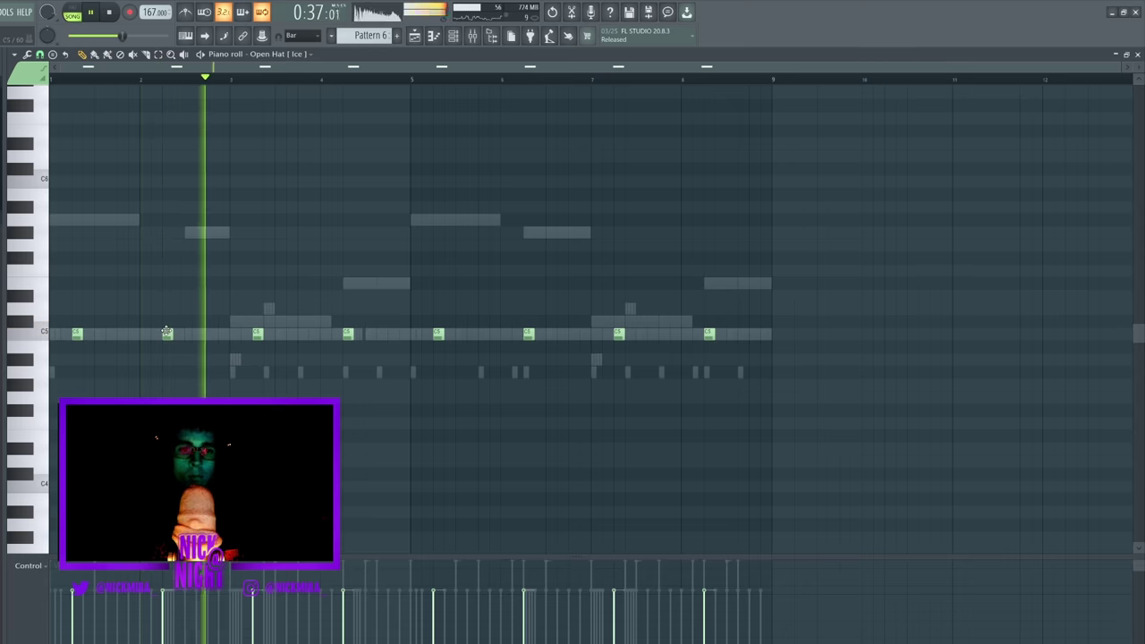
pyautogui.press('F7')
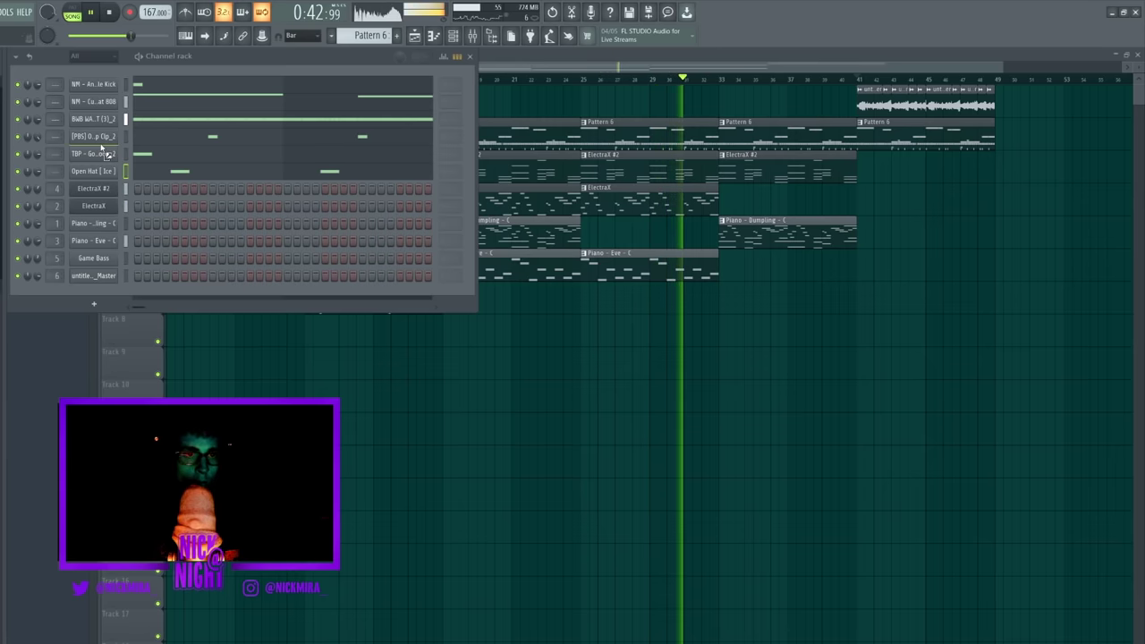
# Add the dior snare sample below the [PBS] clap and copy the clap's notes onto it.
pyautogui.moveTo(101, 148); pyautogui.dragTo(101, 149)
pyautogui.click(126, 137)
pyautogui.hotkey('ctrl', 'c')
pyautogui.click(126, 153)
pyautogui.hotkey('ctrl', 'v')
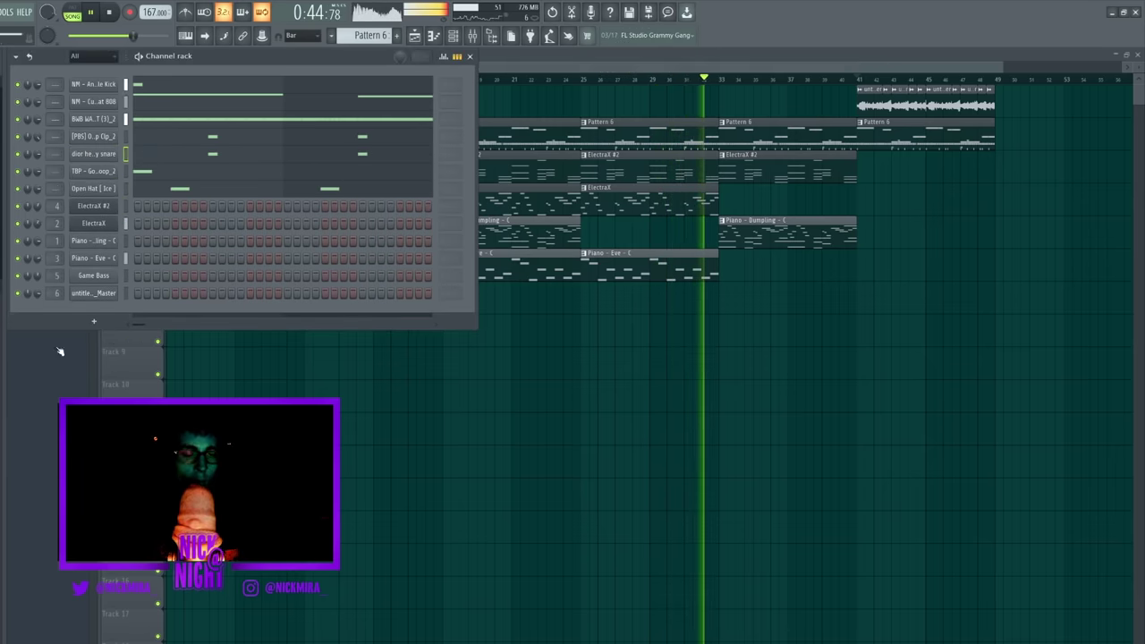
# Move the snare's bar 1 hit to an eighth note after the start of bar 2.
pyautogui.press('F7')
pyautogui.rightClick(99, 335)
pyautogui.click(133, 336)
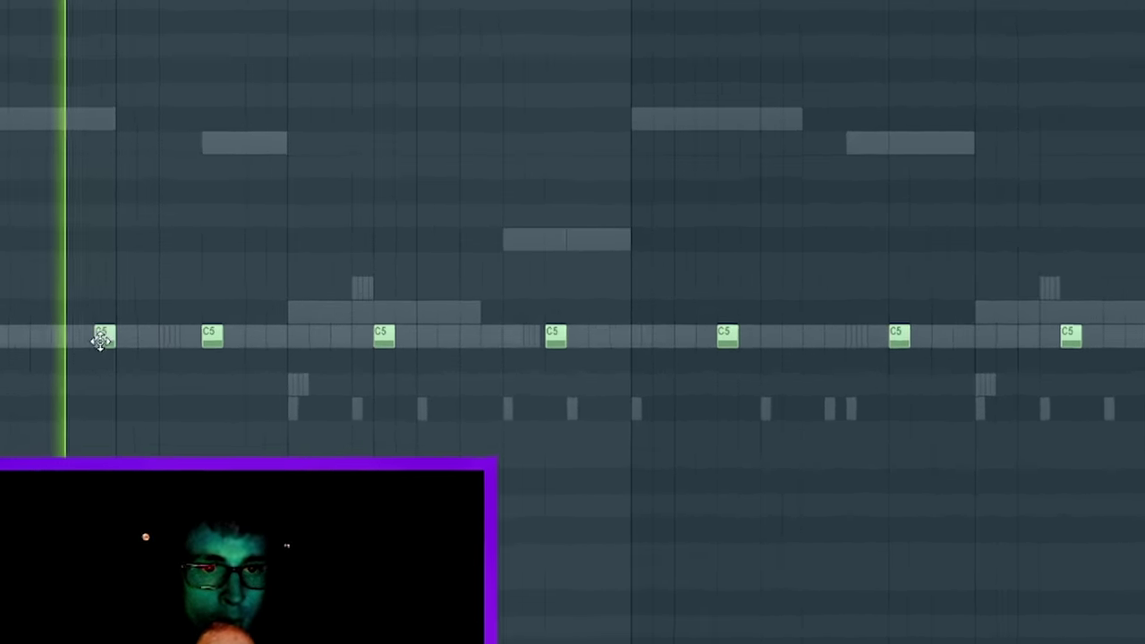
pyautogui.click(146, 338)
pyautogui.rightClick(107, 331)
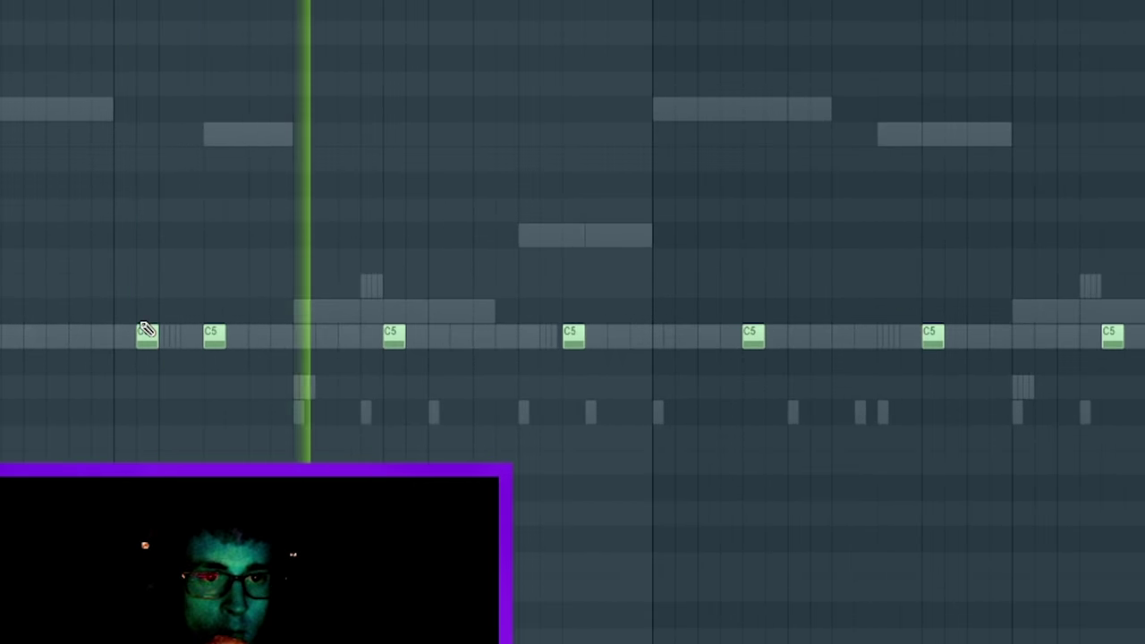